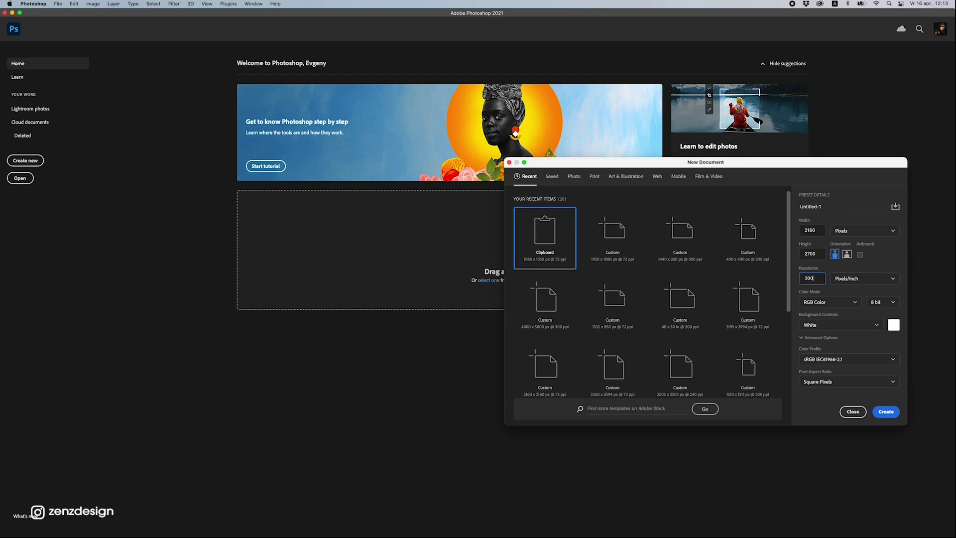
# - Create the new RGB document at 2160 × 2700 pixels, 300 pixels/inch, with a white background
pyautogui.press('Return')
pyautogui.scroll(3, 244, 108)
pyautogui.scroll(-6, 204, 119)
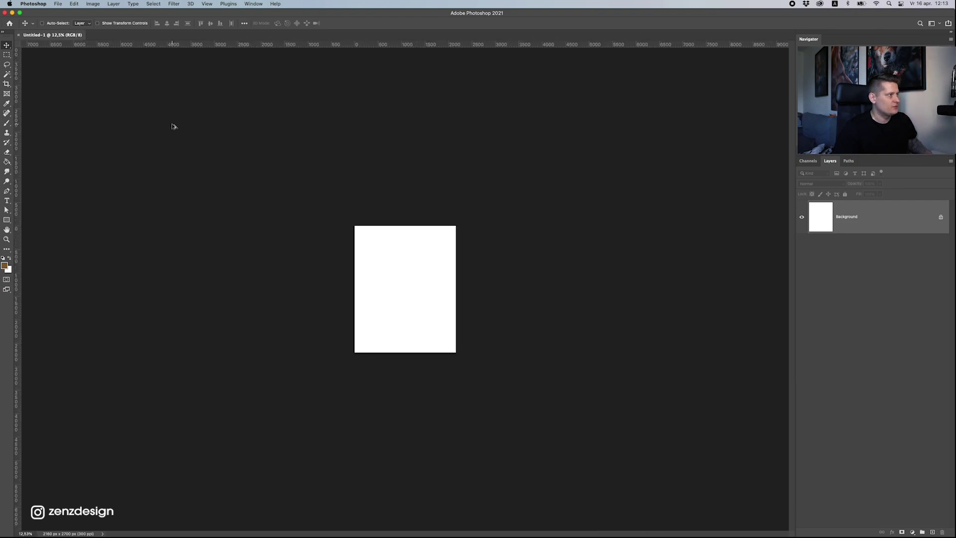
pyautogui.scroll(1, 538, 207)
# - Place the Siberian tiger portrait photo from the file browser into the document as a new layer
pyautogui.press('super+Tab')
pyautogui.moveTo(814, 265); pyautogui.dragTo(463, 255)
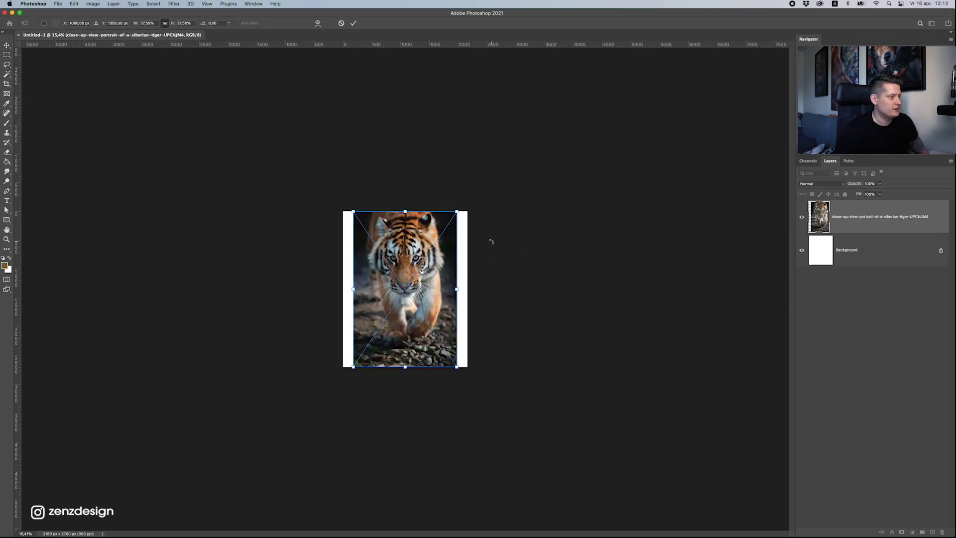
pyautogui.press('Return')
pyautogui.scroll(5, 516, 151)
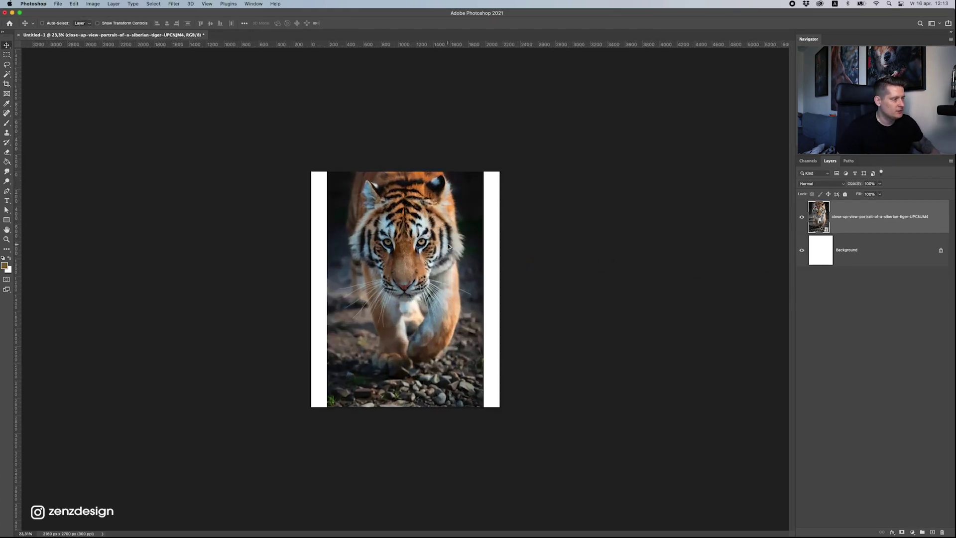
# - Scale up the tiger photo and reposition it so it covers the whole canvas without white edges
pyautogui.press('super+t')
pyautogui.moveTo(518, 148); pyautogui.dragTo(527, 121)
pyautogui.moveTo(437, 249)
pyautogui.mouseDown()
pyautogui.moveTo(437, 280)
pyautogui.moveTo(441, 261)
pyautogui.mouseUp()
pyautogui.scroll(2, 438, 280)
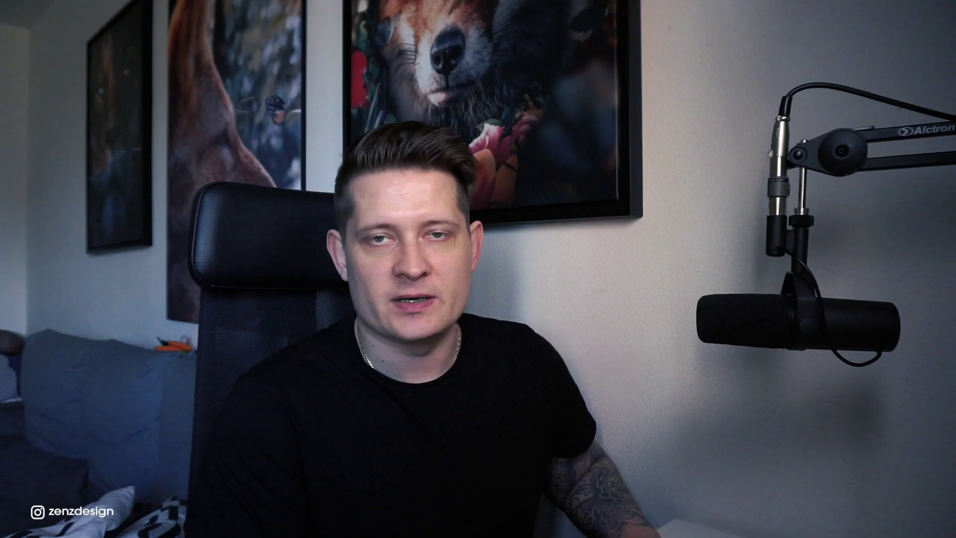
pyautogui.press('Return')
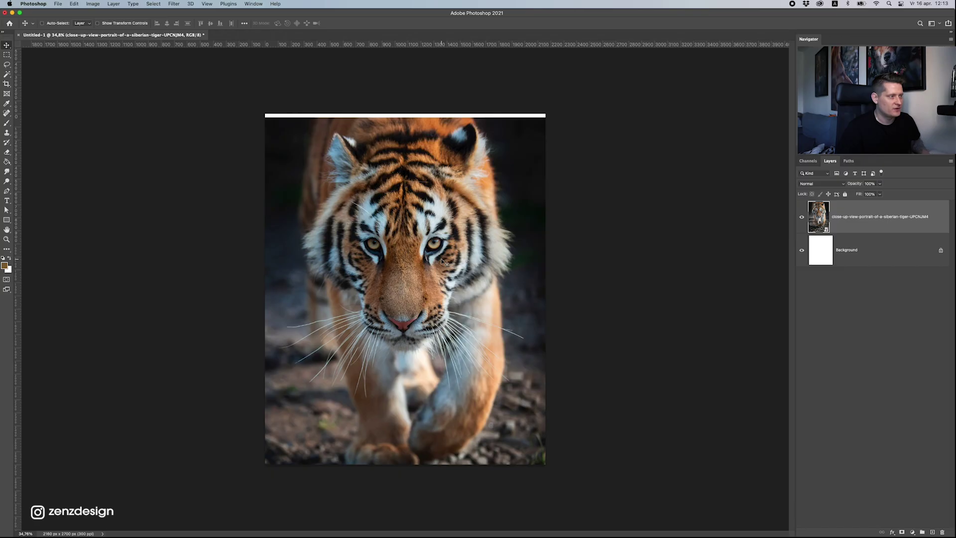
pyautogui.moveTo(517, 249); pyautogui.dragTo(516, 245)
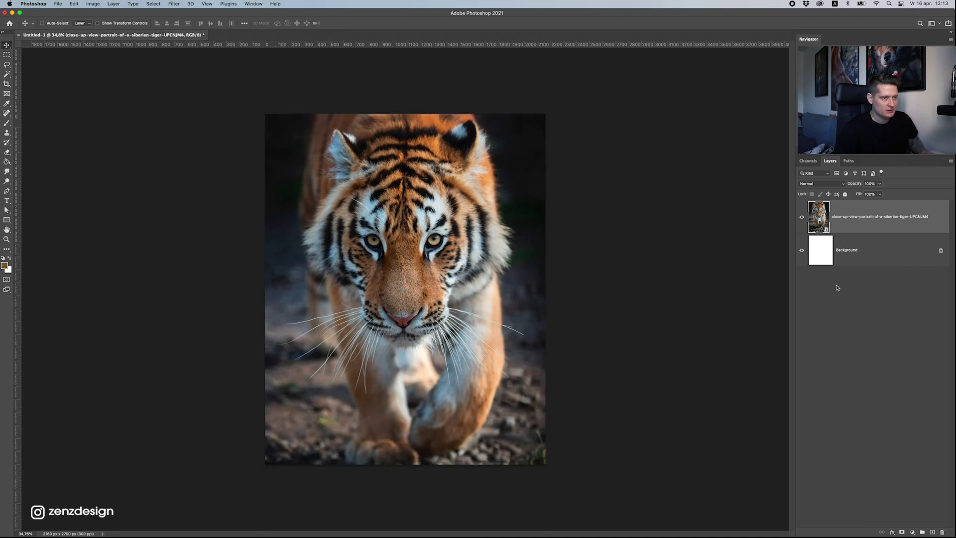
# - Add a Curves adjustment clipped to the tiger photo and lower its white point to an output of 134
pyautogui.click(912, 532)
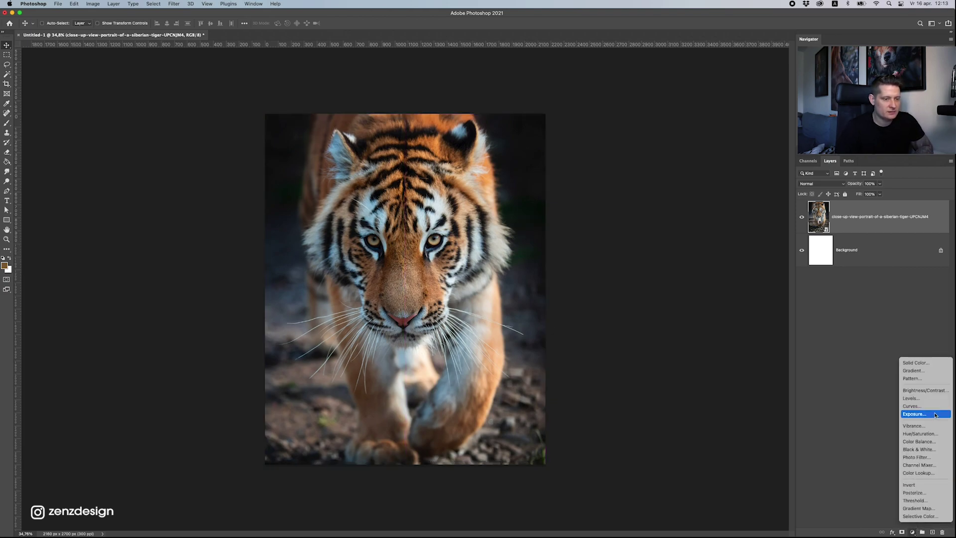
pyautogui.click(921, 406)
pyautogui.click(727, 230)
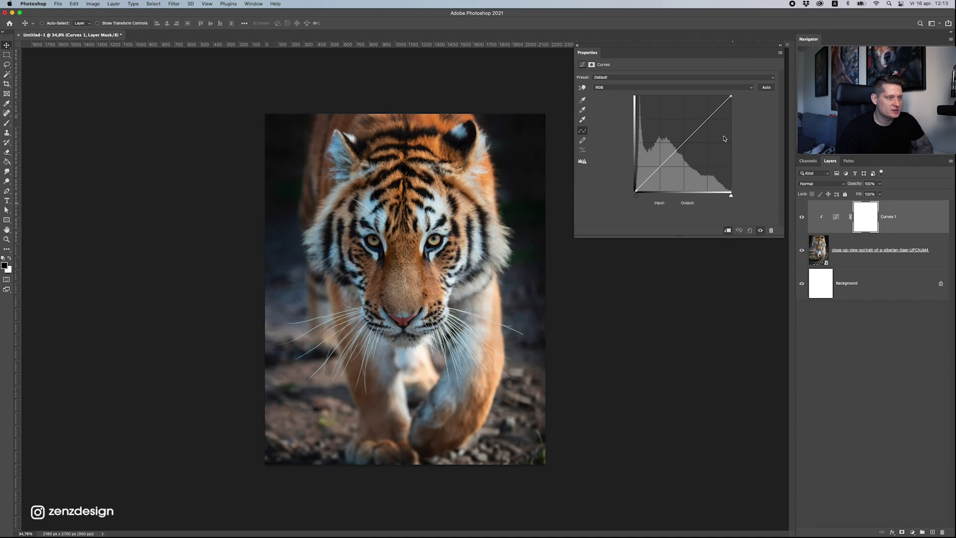
pyautogui.moveTo(730, 99); pyautogui.dragTo(742, 121)
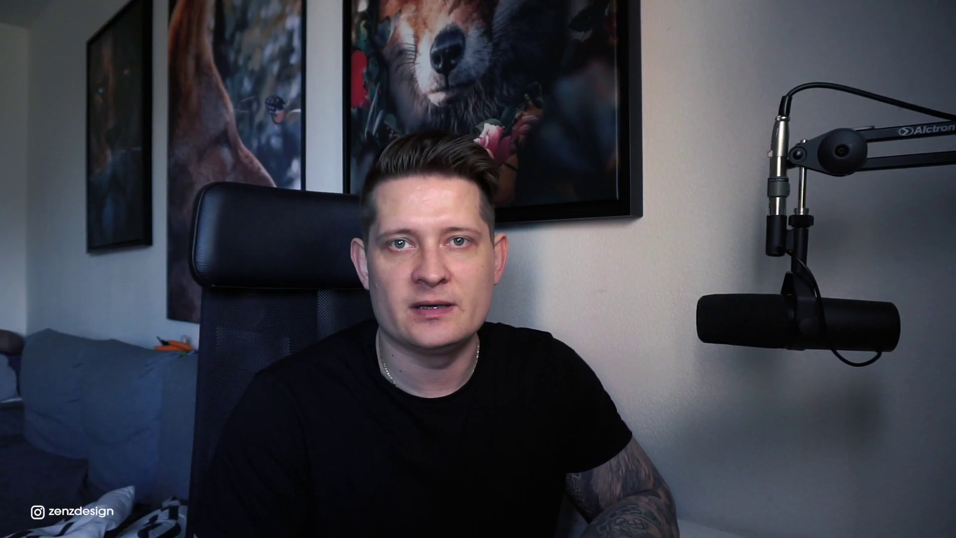
pyautogui.moveTo(743, 123); pyautogui.dragTo(759, 145)
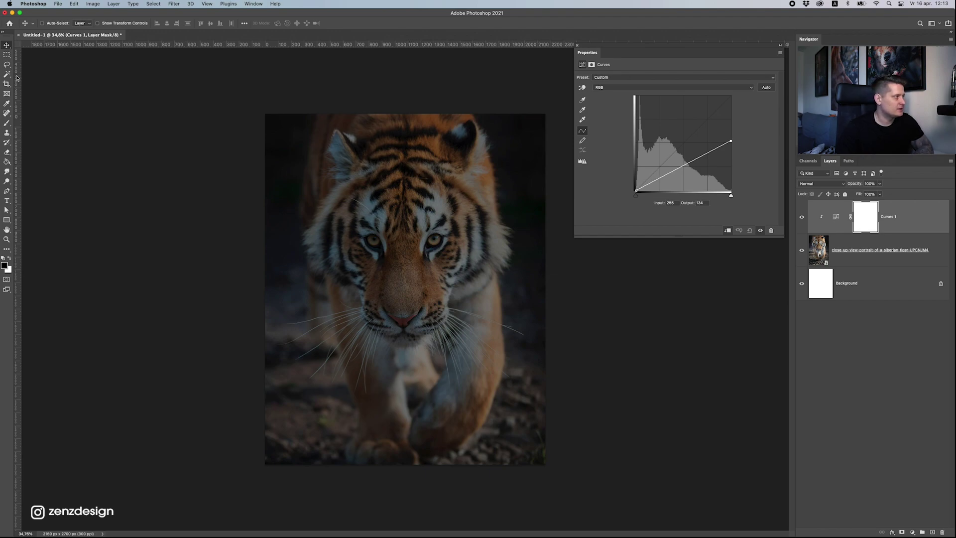
# - Set up a black soft round brush with 0% hardness, reduced to about 300 px, for painting on the Curves mask
pyautogui.click(6, 126)
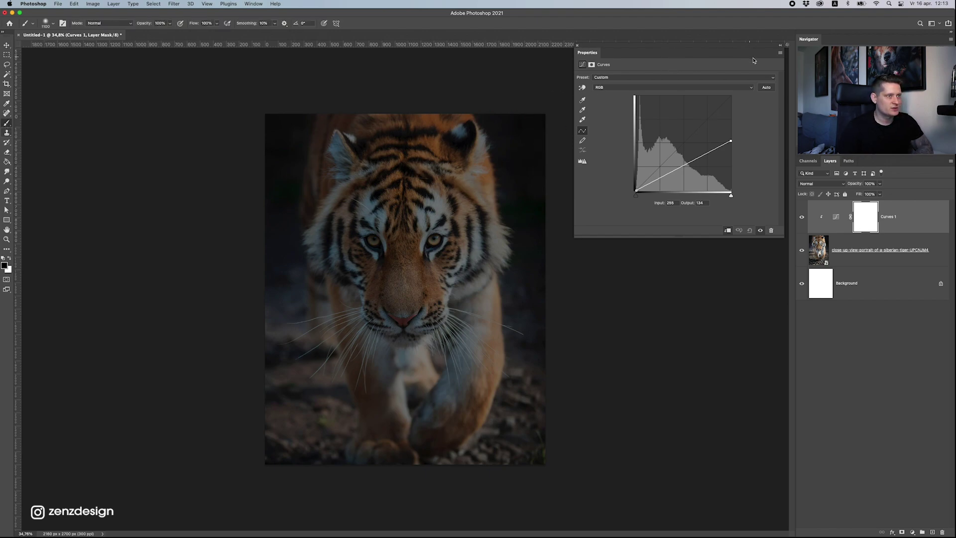
pyautogui.click(576, 45)
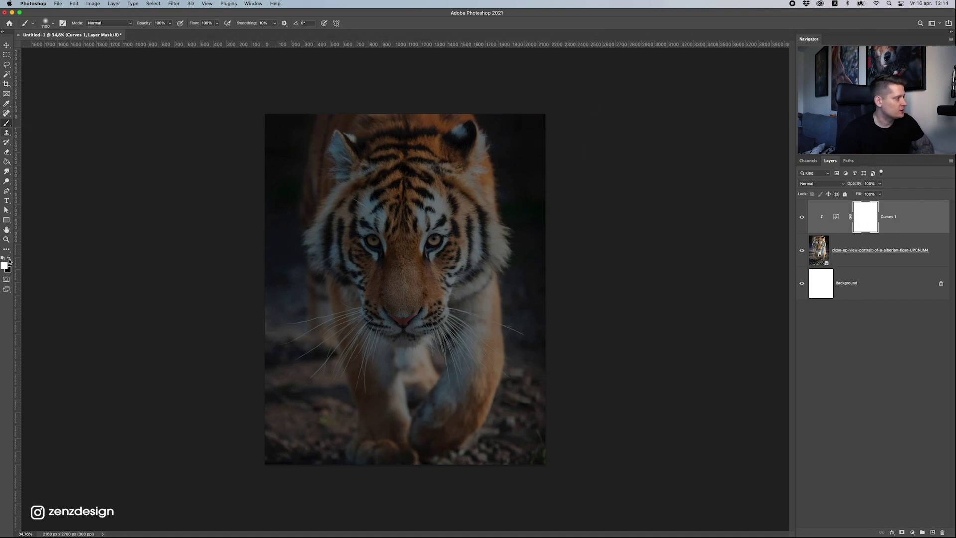
pyautogui.click(44, 22)
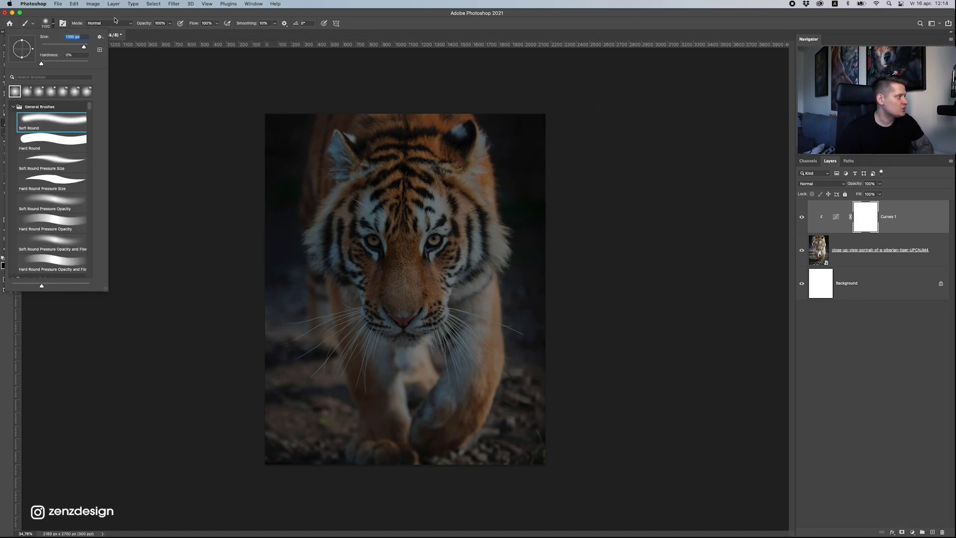
pyautogui.click(173, 19)
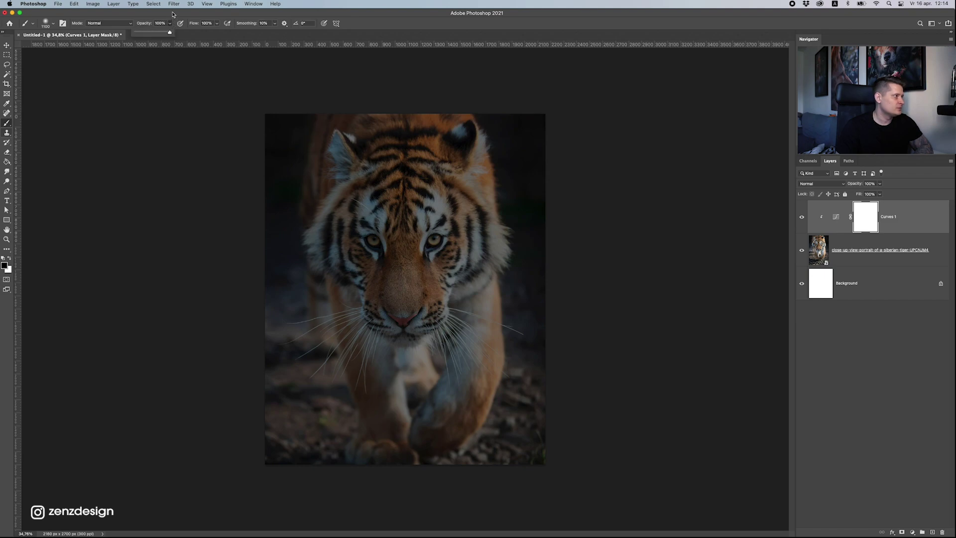
pyautogui.press('[')
pyautogui.press('[')
pyautogui.press('[')
pyautogui.press('[')
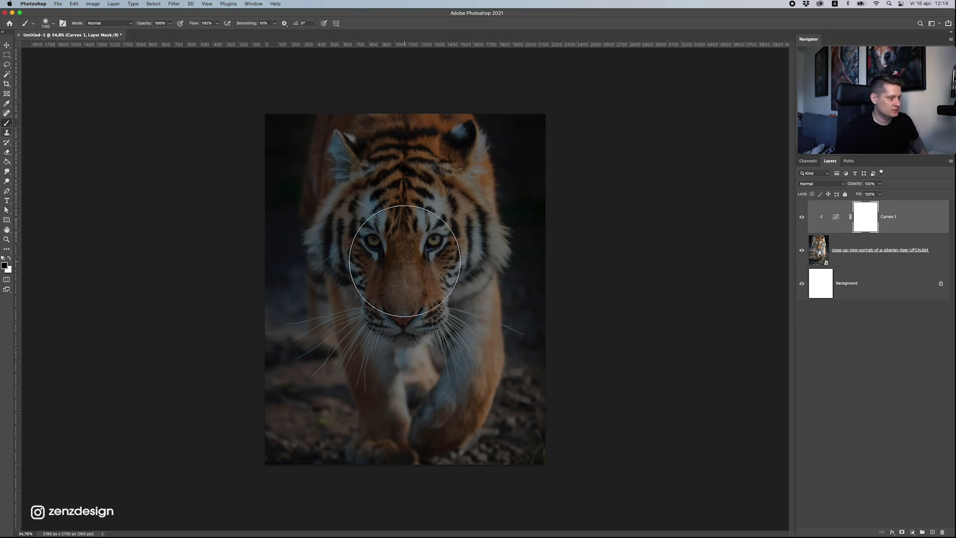
pyautogui.press('[')
pyautogui.press('[')
pyautogui.press('[')
pyautogui.press('[')
pyautogui.press('[')
pyautogui.press('[')
# - Paint black on the Curves mask over the tiger's nose, eyes and forehead up to the inner edges of the ears
pyautogui.moveTo(400, 298)
pyautogui.mouseDown()
pyautogui.moveTo(340, 86)
pyautogui.moveTo(447, 37)
pyautogui.mouseUp()
pyautogui.moveTo(415, 233); pyautogui.dragTo(391, 91)
pyautogui.moveTo(398, 151); pyautogui.dragTo(365, 87)
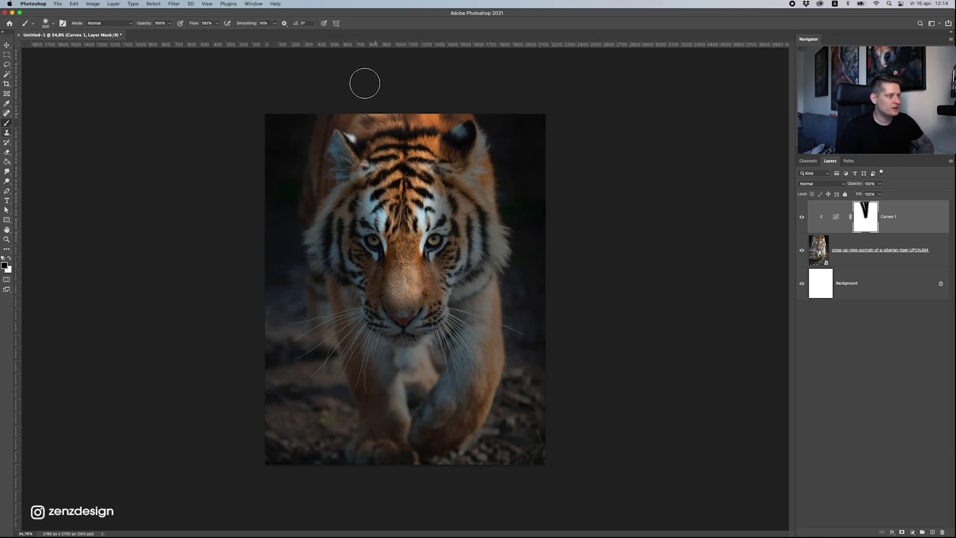
pyautogui.moveTo(414, 289); pyautogui.dragTo(453, 28)
pyautogui.moveTo(406, 275); pyautogui.dragTo(373, 88)
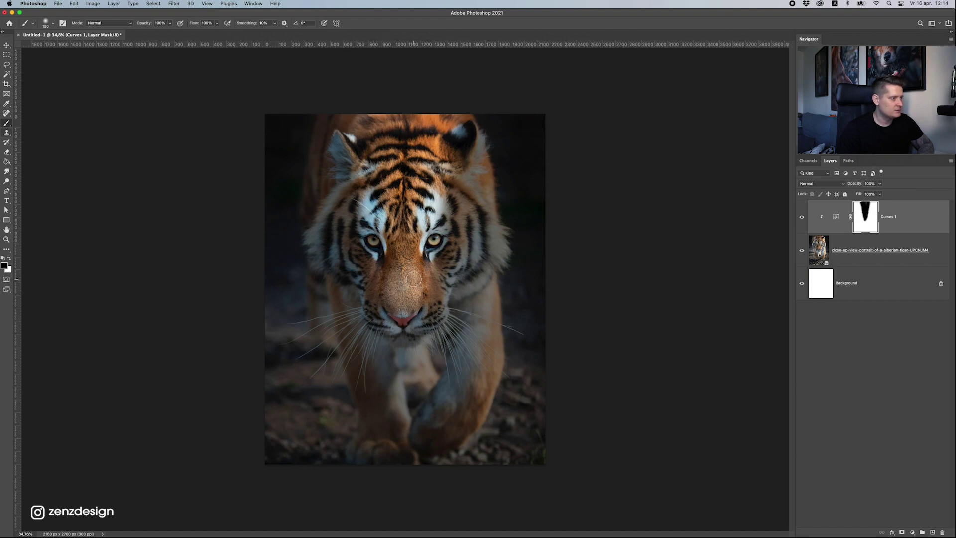
pyautogui.moveTo(448, 121); pyautogui.dragTo(444, 141)
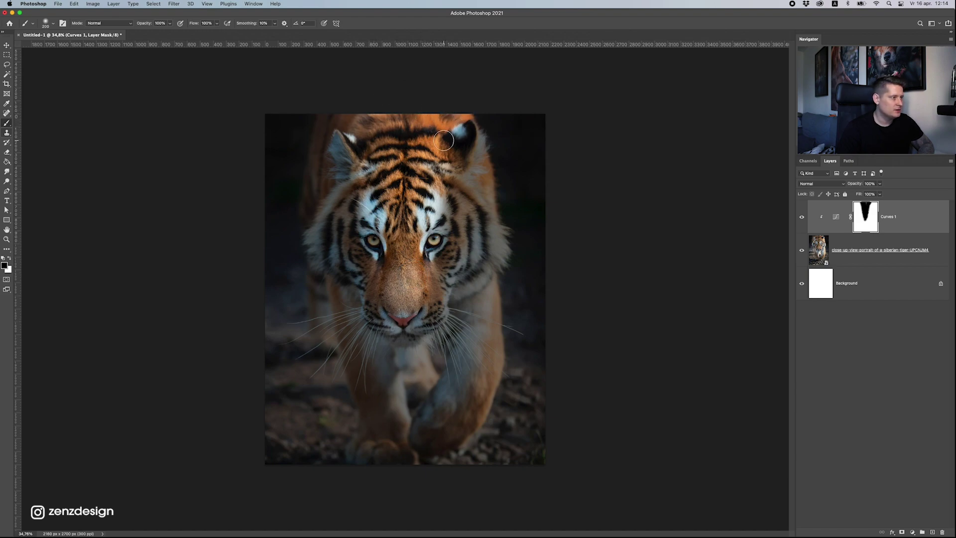
pyautogui.moveTo(378, 155); pyautogui.dragTo(343, 105)
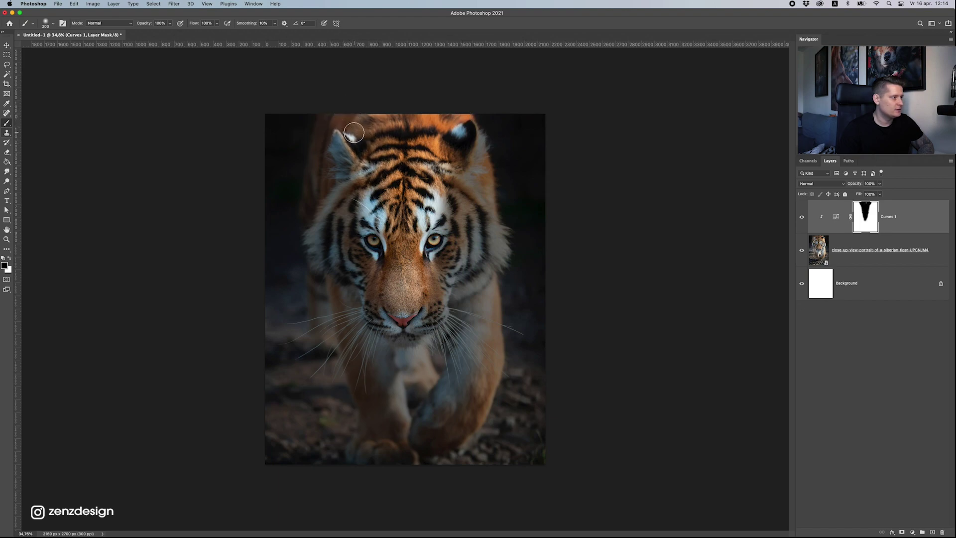
# - Adjust the brush size and paint black on the Curves mask along the fur at both sides of the tiger's face
pyautogui.press(']')
pyautogui.press(']')
pyautogui.press(']')
pyautogui.press('[')
pyautogui.press('[')
pyautogui.press('[')
pyautogui.press('[')
pyautogui.press('[')
pyautogui.moveTo(316, 255)
pyautogui.mouseDown()
pyautogui.moveTo(322, 216)
pyautogui.moveTo(351, 172)
pyautogui.moveTo(333, 197)
pyautogui.moveTo(355, 250)
pyautogui.mouseUp()
pyautogui.moveTo(484, 282)
pyautogui.mouseDown()
pyautogui.moveTo(462, 172)
pyautogui.moveTo(484, 276)
pyautogui.mouseUp()
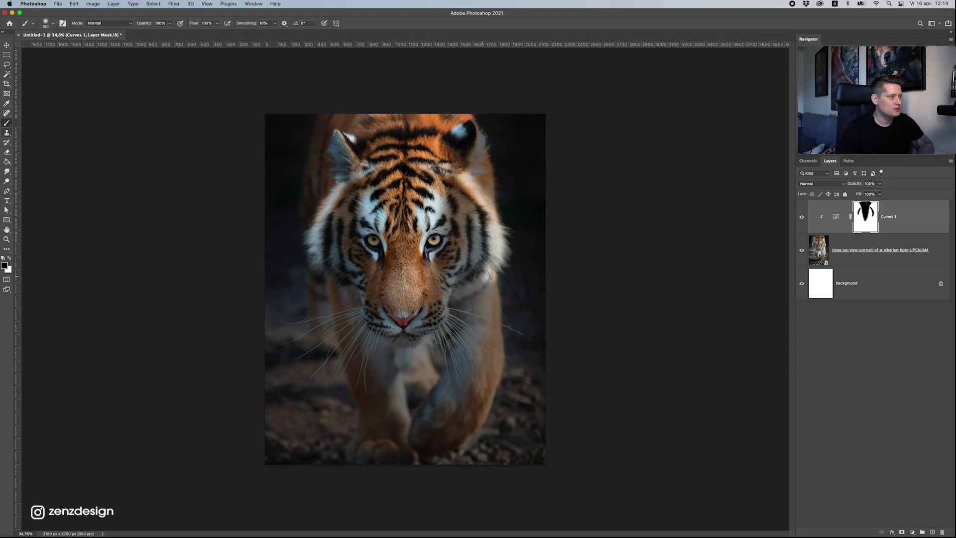
# - Enlarge the brush and paint black on the Curves mask over the tiger's ears and the fur beside them
pyautogui.press(']')
pyautogui.press(']')
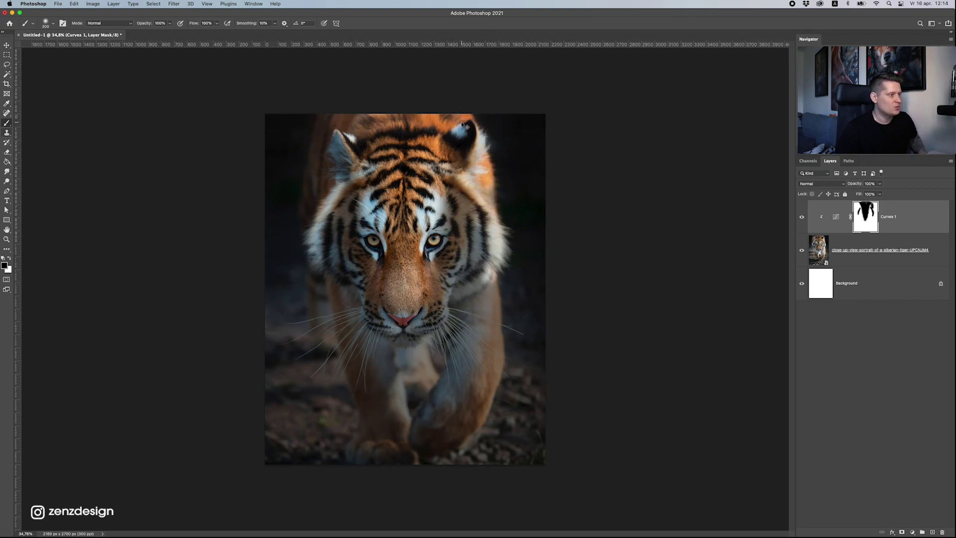
pyautogui.moveTo(464, 98)
pyautogui.mouseDown()
pyautogui.moveTo(487, 171)
pyautogui.moveTo(457, 90)
pyautogui.mouseUp()
pyautogui.moveTo(323, 145)
pyautogui.mouseDown()
pyautogui.moveTo(344, 110)
pyautogui.moveTo(331, 111)
pyautogui.moveTo(315, 192)
pyautogui.moveTo(320, 128)
pyautogui.mouseUp()
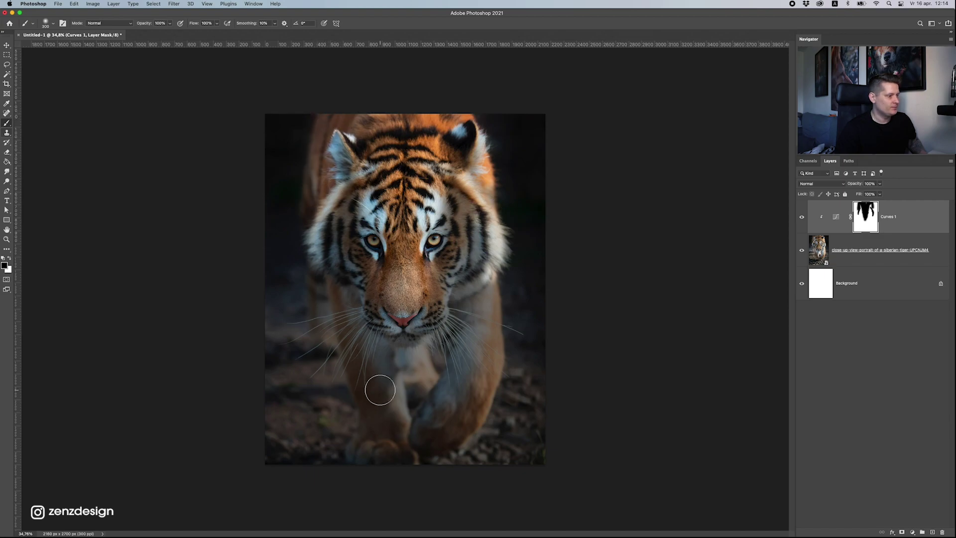
# - Paint black on the Curves mask over the tiger's muzzle and undo the unwanted stroke
pyautogui.moveTo(362, 447)
pyautogui.mouseDown()
pyautogui.moveTo(348, 410)
pyautogui.moveTo(392, 428)
pyautogui.moveTo(528, 450)
pyautogui.moveTo(488, 430)
pyautogui.mouseUp()
pyautogui.moveTo(374, 321)
pyautogui.mouseDown()
pyautogui.moveTo(379, 300)
pyautogui.moveTo(413, 313)
pyautogui.moveTo(432, 303)
pyautogui.moveTo(385, 299)
pyautogui.mouseUp()
pyautogui.press('super+z')
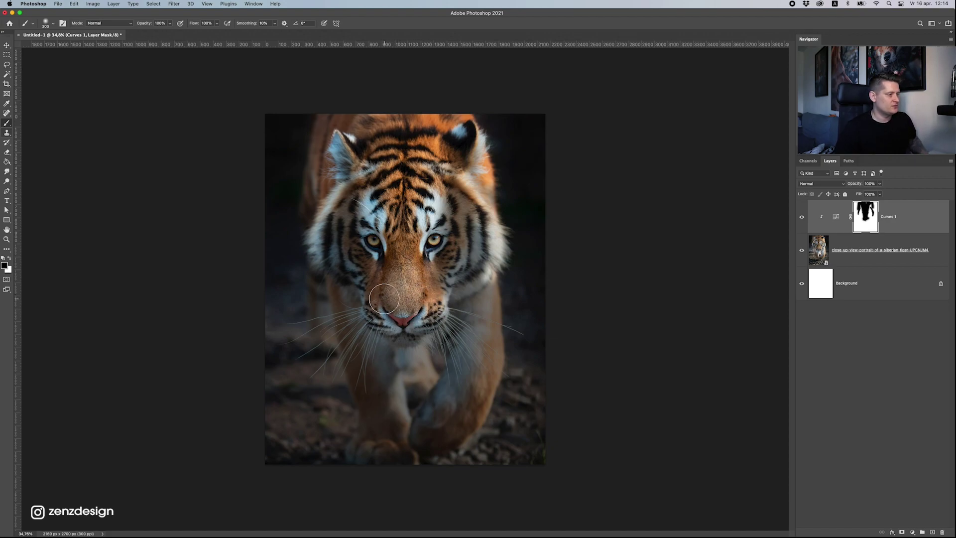
# - Toggle the Curves layer's visibility to compare the tiger with and without the darkening
pyautogui.click(801, 217)
pyautogui.click(802, 217)
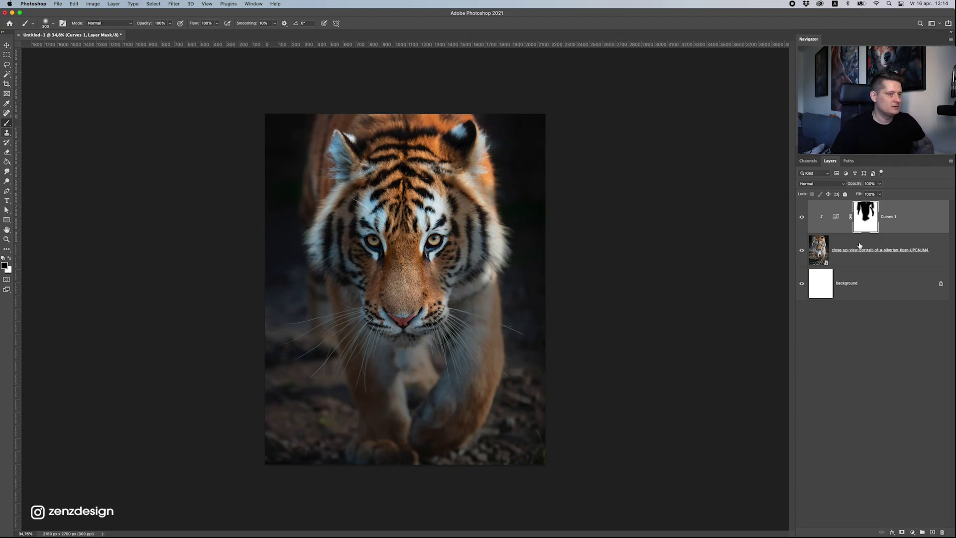
pyautogui.click(802, 216)
# - Add a new empty layer above the Curves adjustment and clip it to the tiger photo
pyautogui.click(930, 533)
pyautogui.rightClick(797, 216)
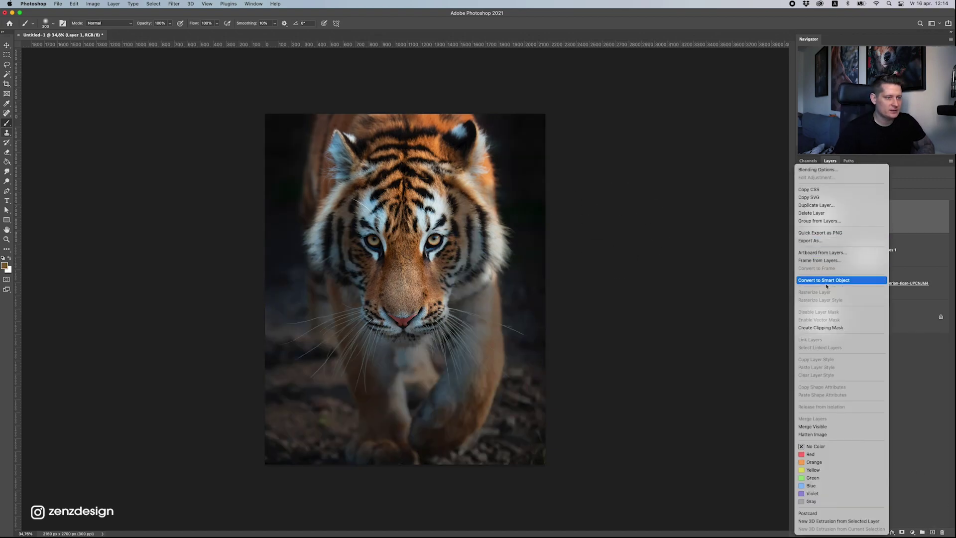
pyautogui.click(835, 327)
# - Fill the new clipped layer with neutral gray and set its blending mode to Overlay
pyautogui.click(73, 4)
pyautogui.click(80, 118)
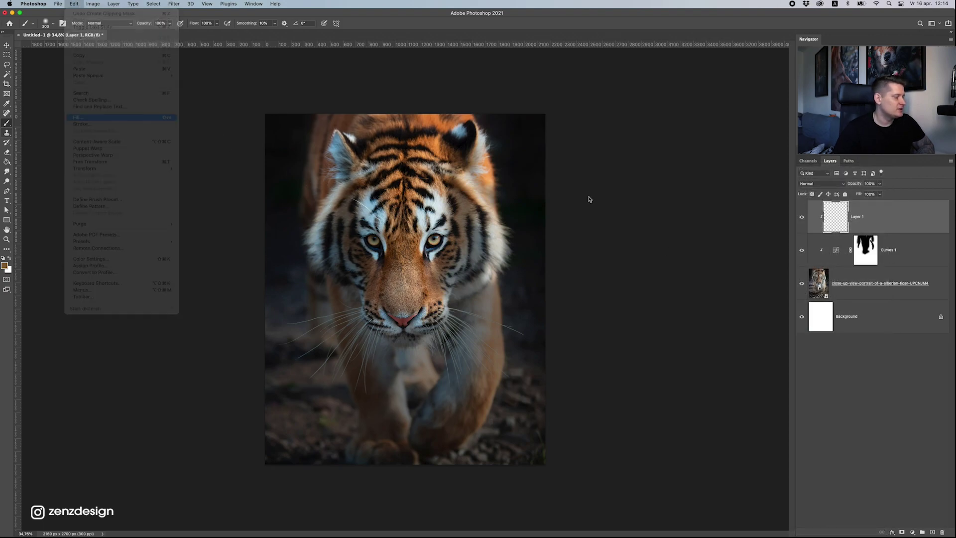
pyautogui.click(729, 212)
pyautogui.press('b')
pyautogui.click(822, 184)
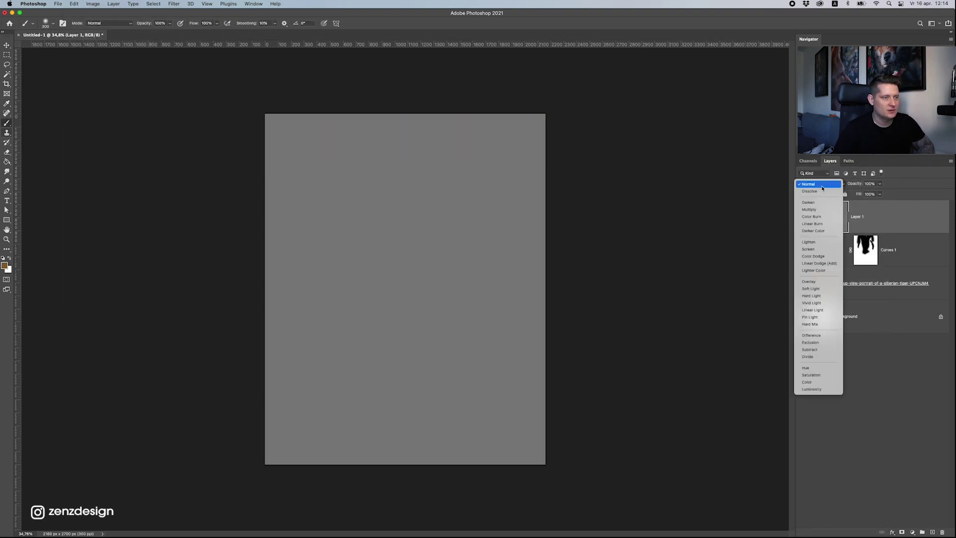
pyautogui.click(818, 282)
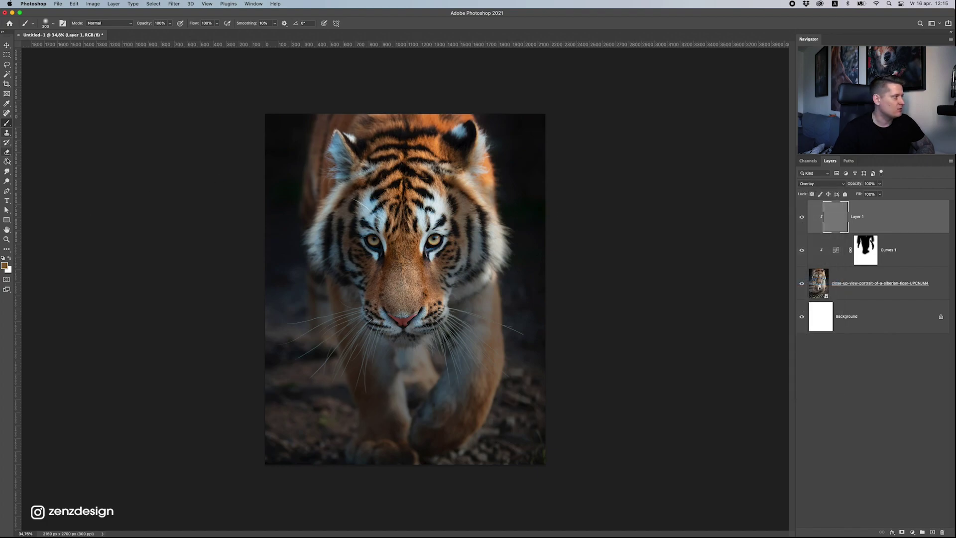
# - Choose the Burn tool and set its range to Highlights
pyautogui.click(6, 170)
pyautogui.click(7, 180)
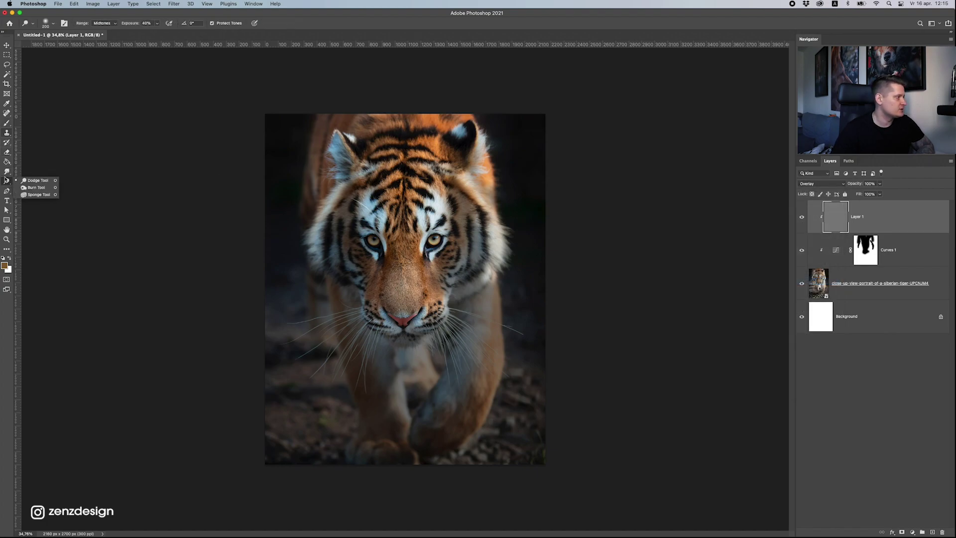
pyautogui.click(36, 188)
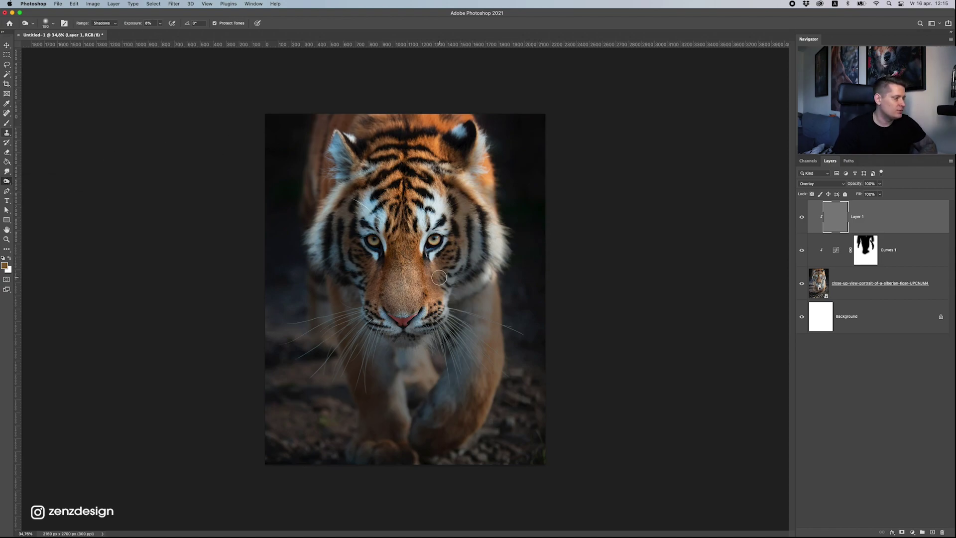
pyautogui.click(102, 23)
pyautogui.click(103, 41)
# - Try burning the tiger's cheek on the gray layer at 40% exposure, and undo the stroke
pyautogui.click(159, 24)
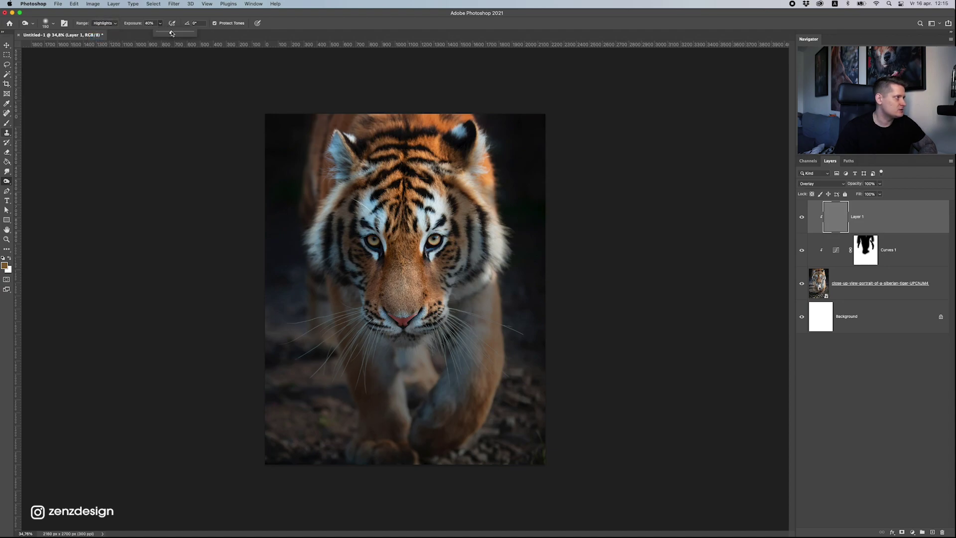
pyautogui.moveTo(461, 240); pyautogui.dragTo(431, 316)
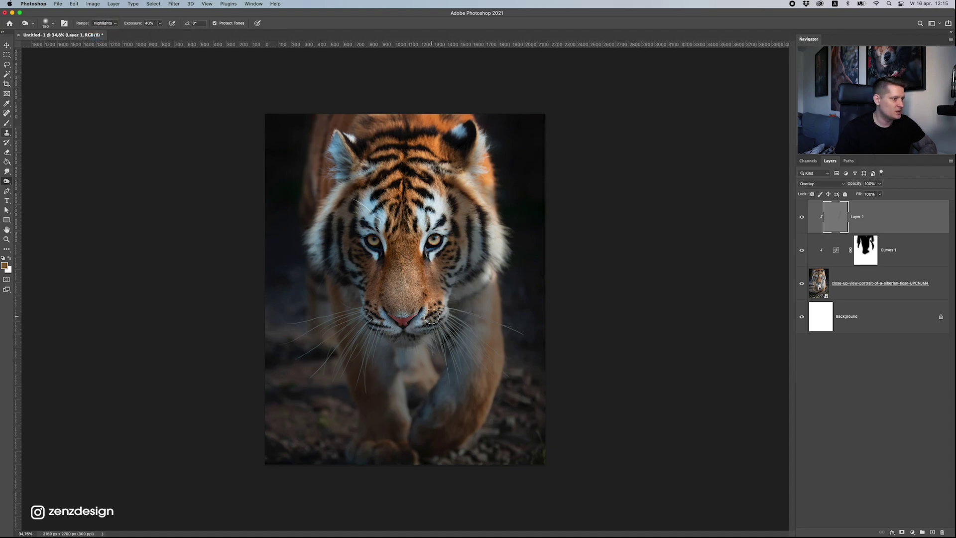
pyautogui.press('super+z')
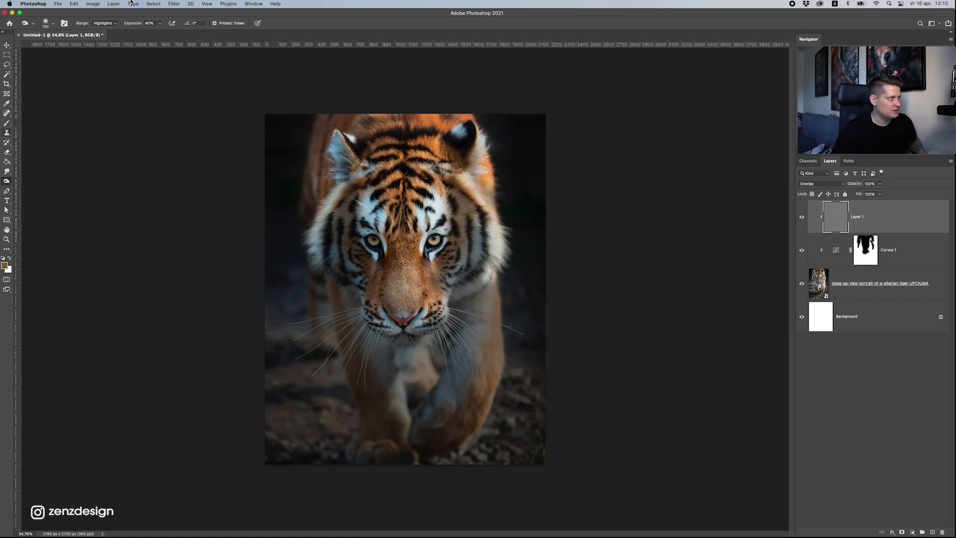
# - Set the Burn exposure to 30% and darken the highlights on the tiger's legs, body and surroundings, enlarging the brush as needed
pyautogui.click(160, 23)
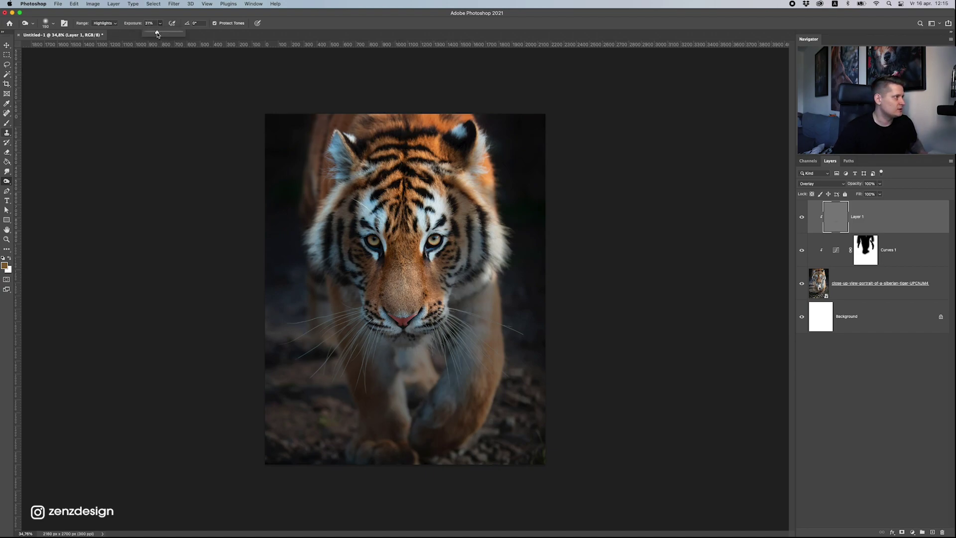
pyautogui.click(443, 338)
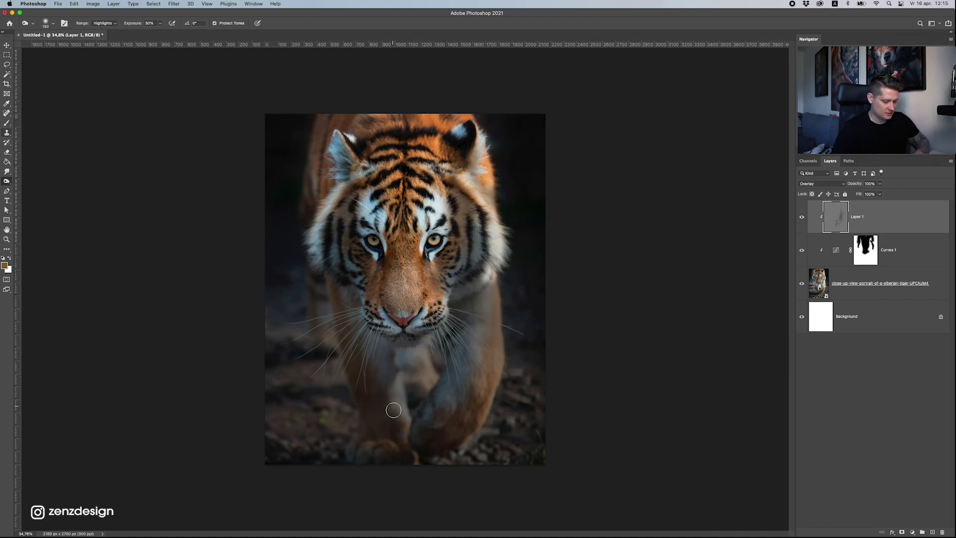
pyautogui.press(']')
pyautogui.press(']')
pyautogui.press(']')
pyautogui.press(']')
pyautogui.press(']')
pyautogui.press(']')
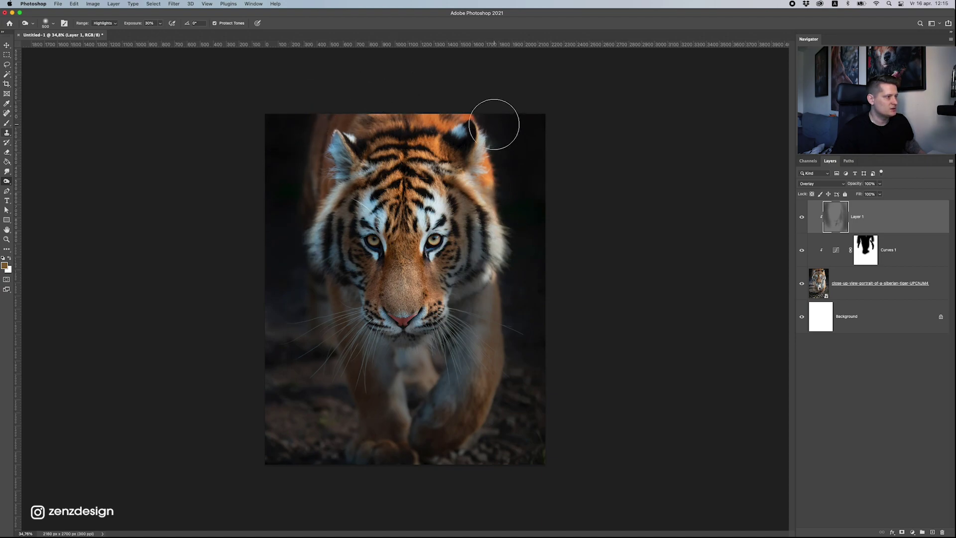
# - Burn the highlights beneath the tiger's chin and across its chest with a smaller brush
pyautogui.press('[')
pyautogui.press('[')
pyautogui.press('[')
pyautogui.press('[')
pyautogui.press('[')
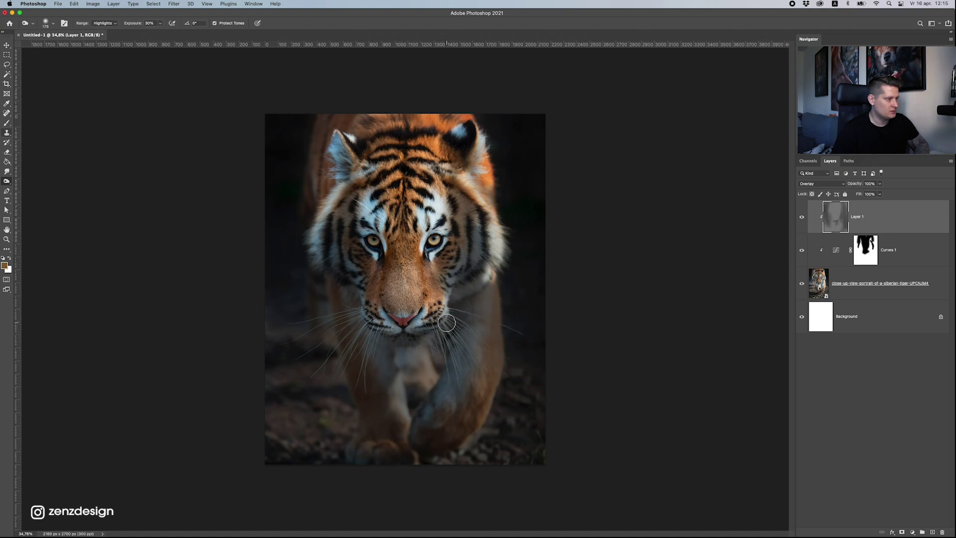
pyautogui.moveTo(392, 359)
pyautogui.mouseDown()
pyautogui.moveTo(436, 341)
pyautogui.moveTo(387, 376)
pyautogui.mouseUp()
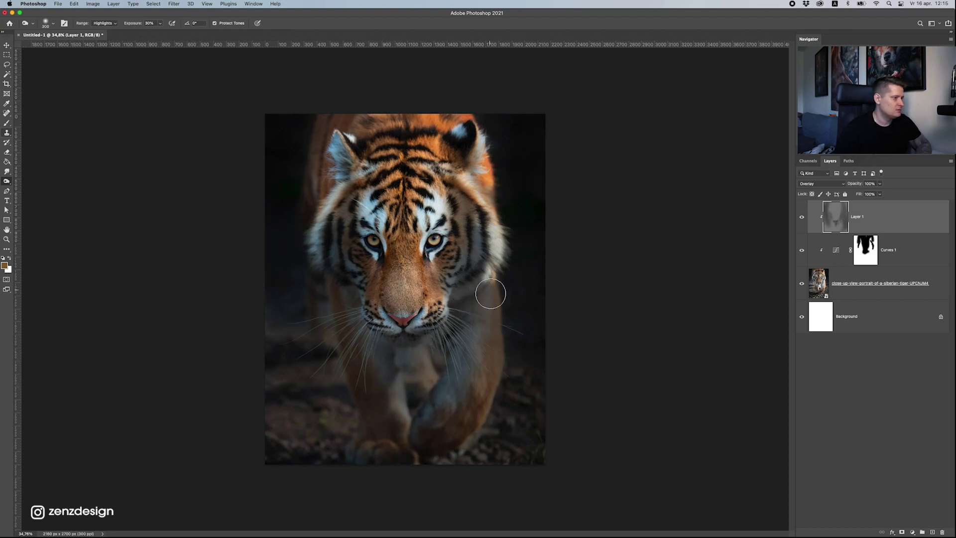
# - Burn the Midtones at 17% exposure over the tiger's chest, legs and the lower background, finishing with a larger brush
pyautogui.click(102, 23)
pyautogui.click(103, 14)
pyautogui.click(160, 23)
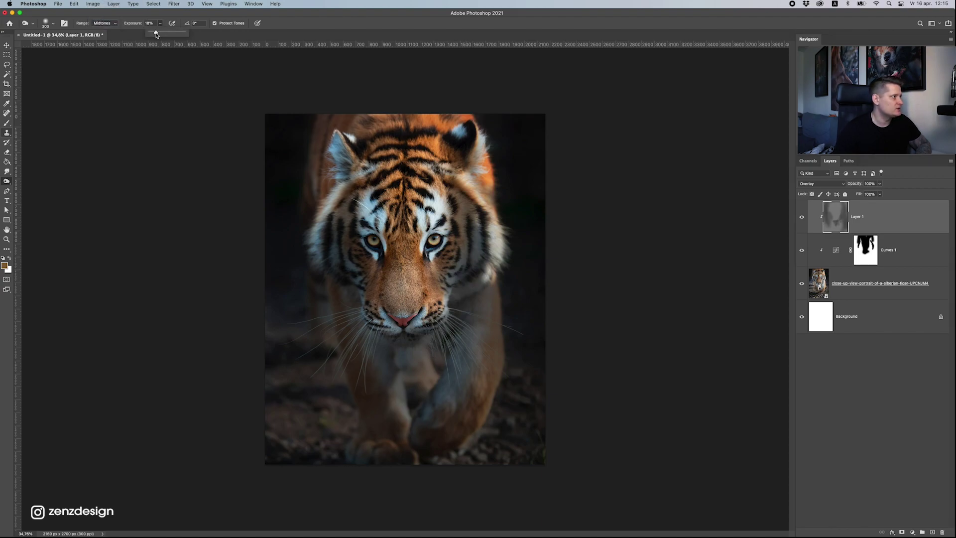
pyautogui.click(172, 18)
pyautogui.moveTo(386, 367); pyautogui.dragTo(417, 359)
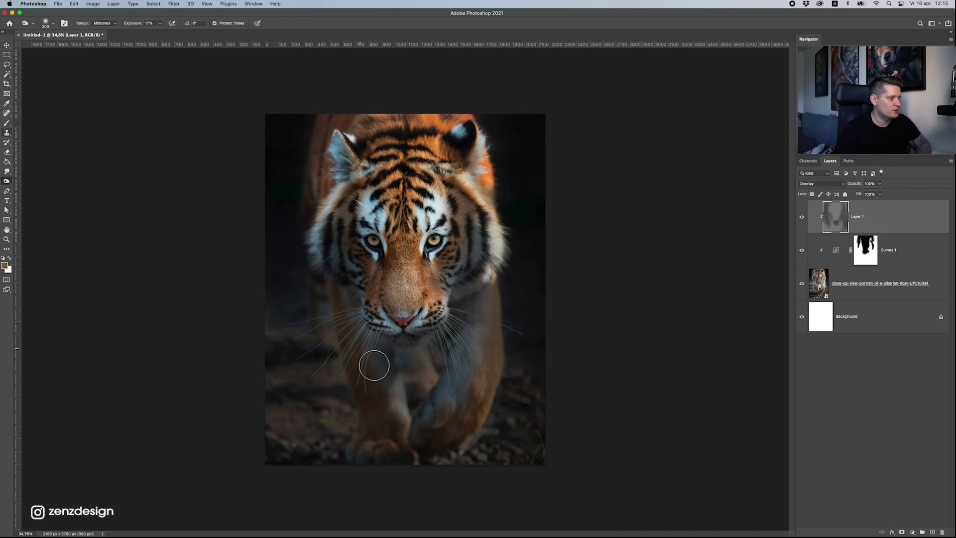
pyautogui.moveTo(439, 404)
pyautogui.mouseDown()
pyautogui.moveTo(460, 270)
pyautogui.moveTo(469, 278)
pyautogui.moveTo(483, 302)
pyautogui.moveTo(457, 312)
pyautogui.moveTo(437, 387)
pyautogui.moveTo(412, 408)
pyautogui.moveTo(347, 305)
pyautogui.moveTo(359, 401)
pyautogui.moveTo(394, 395)
pyautogui.moveTo(455, 326)
pyautogui.mouseUp()
pyautogui.press(']')
pyautogui.press(']')
pyautogui.press(']')
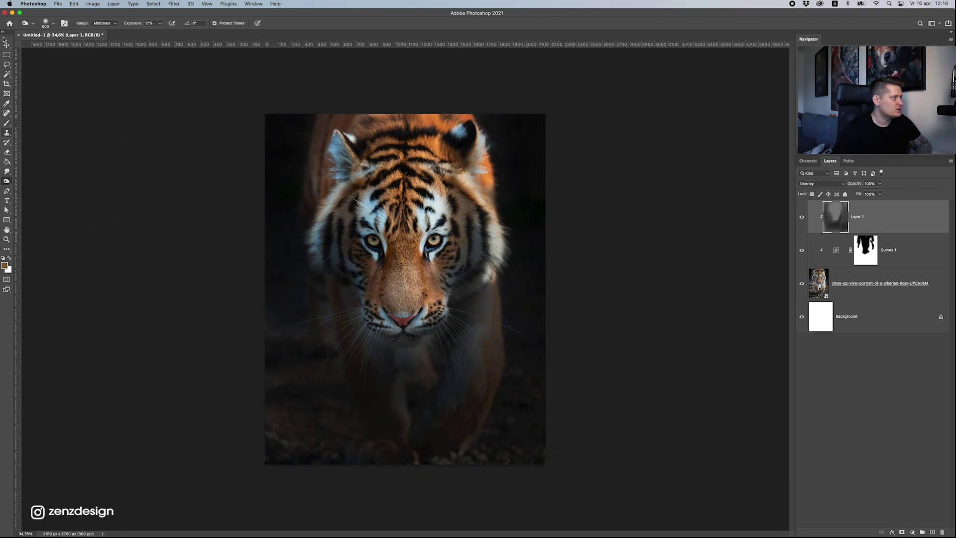
# - Burn the Shadows at 8% exposure with a smaller brush along the tiger's body and chest
pyautogui.click(105, 23)
pyautogui.click(102, 16)
pyautogui.click(160, 23)
pyautogui.press('[')
pyautogui.press('[')
pyautogui.press('[')
pyautogui.press('[')
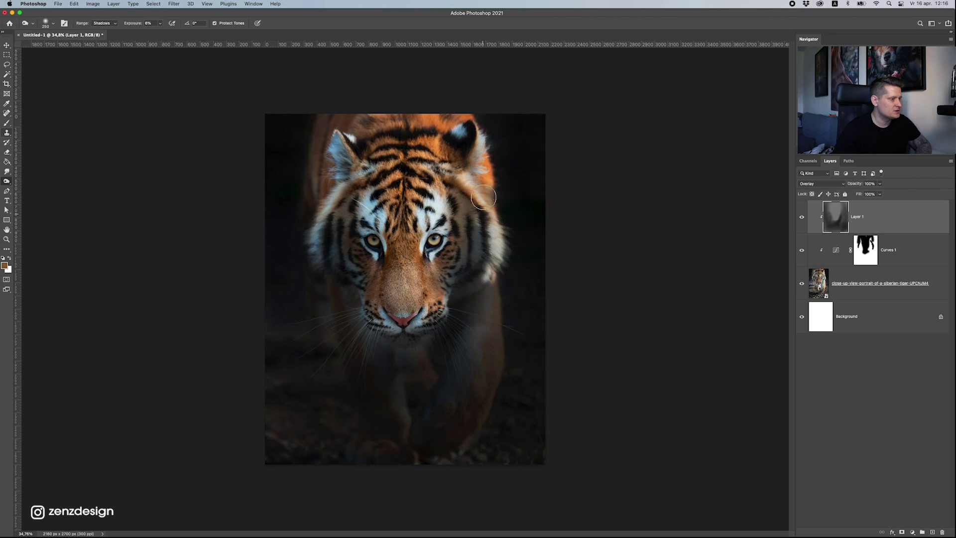
pyautogui.moveTo(409, 373)
pyautogui.mouseDown()
pyautogui.moveTo(378, 345)
pyautogui.moveTo(392, 358)
pyautogui.mouseUp()
# - Paint on the Curves mask with a soft black brush at 28% opacity to brighten the whiskers and muzzle
pyautogui.click(842, 248)
pyautogui.press('b')
pyautogui.click(54, 23)
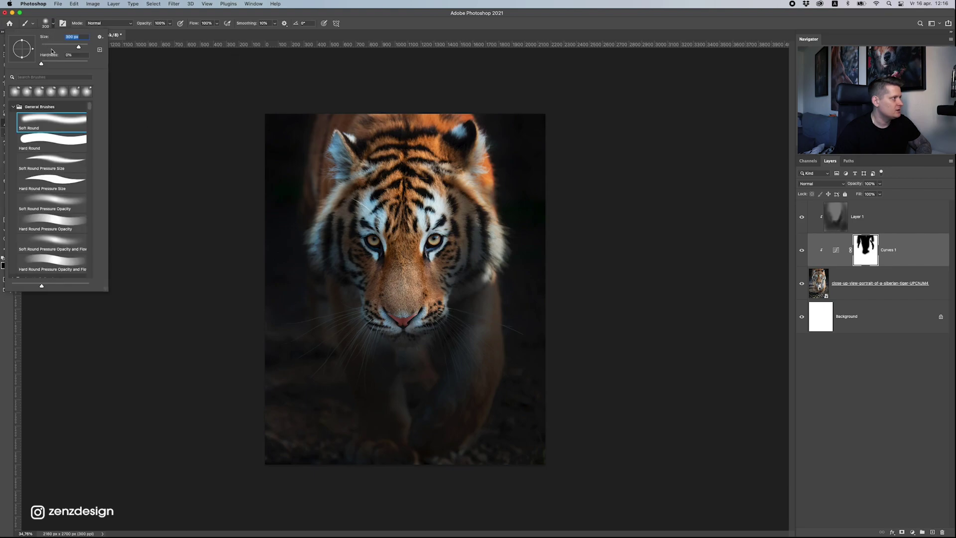
pyautogui.click(169, 23)
pyautogui.click(9, 258)
pyautogui.press(']')
pyautogui.press(']')
pyautogui.press('[')
pyautogui.press('[')
pyautogui.press('[')
pyautogui.press('[')
pyautogui.press(']')
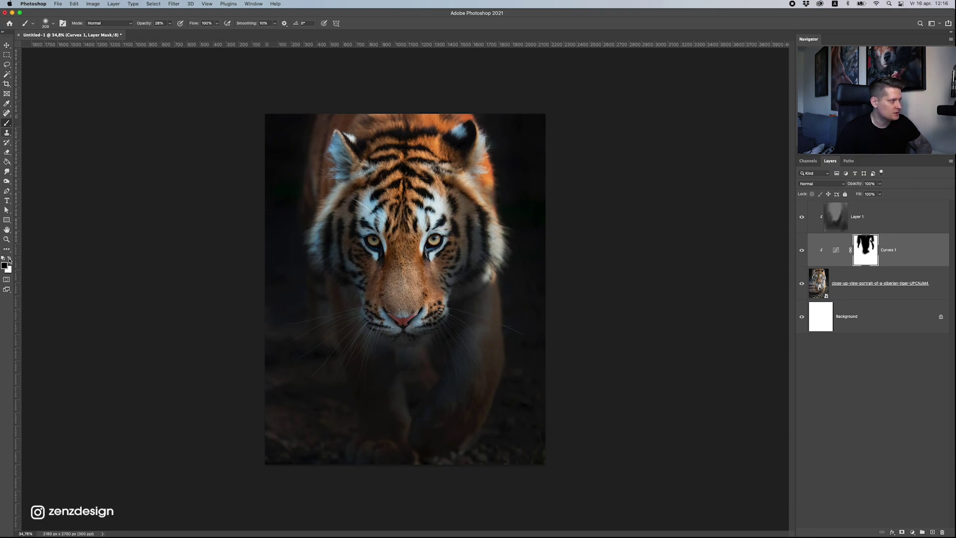
pyautogui.moveTo(342, 318)
pyautogui.mouseDown()
pyautogui.moveTo(353, 351)
pyautogui.moveTo(366, 349)
pyautogui.mouseUp()
pyautogui.moveTo(444, 340)
pyautogui.mouseDown()
pyautogui.moveTo(440, 341)
pyautogui.moveTo(428, 327)
pyautogui.moveTo(433, 311)
pyautogui.moveTo(444, 339)
pyautogui.moveTo(458, 317)
pyautogui.moveTo(486, 324)
pyautogui.moveTo(456, 317)
pyautogui.mouseUp()
pyautogui.moveTo(373, 311); pyautogui.dragTo(375, 302)
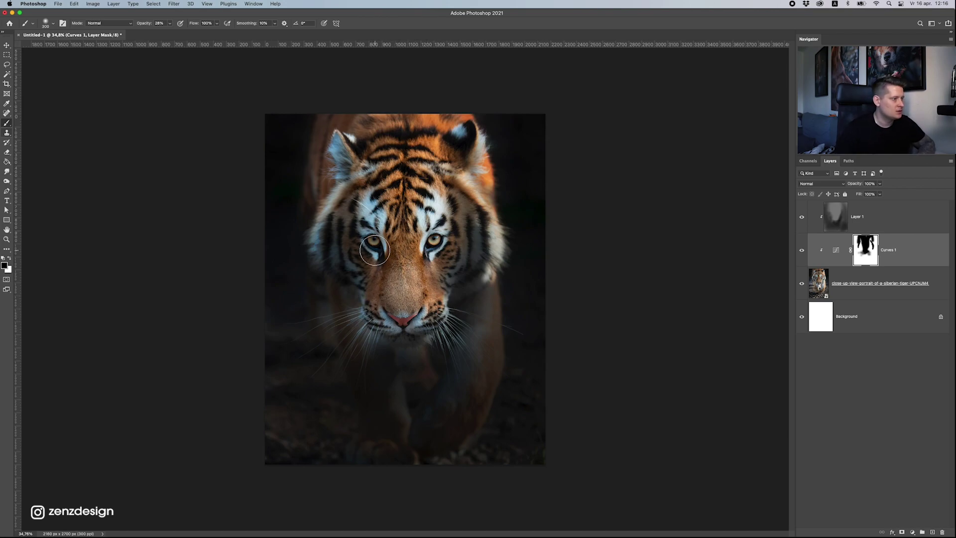
# - Set the color of the area around the canvas to black
pyautogui.scroll(-10, 422, 263)
pyautogui.scroll(10, 438, 273)
pyautogui.rightClick(620, 185)
pyautogui.click(628, 197)
# - Add a new layer above the gray Overlay layer and set the area around the canvas to Light Gray
pyautogui.click(898, 217)
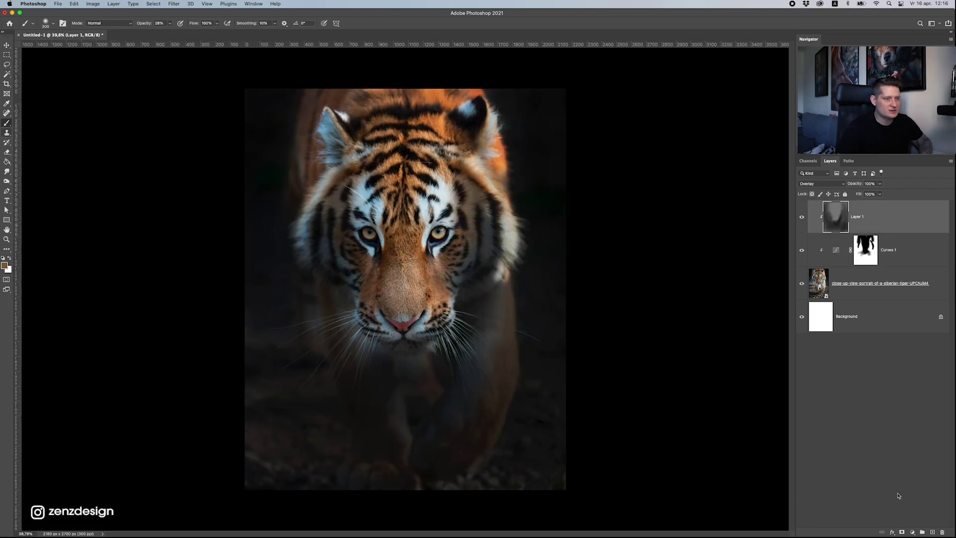
pyautogui.click(933, 532)
pyautogui.rightClick(669, 215)
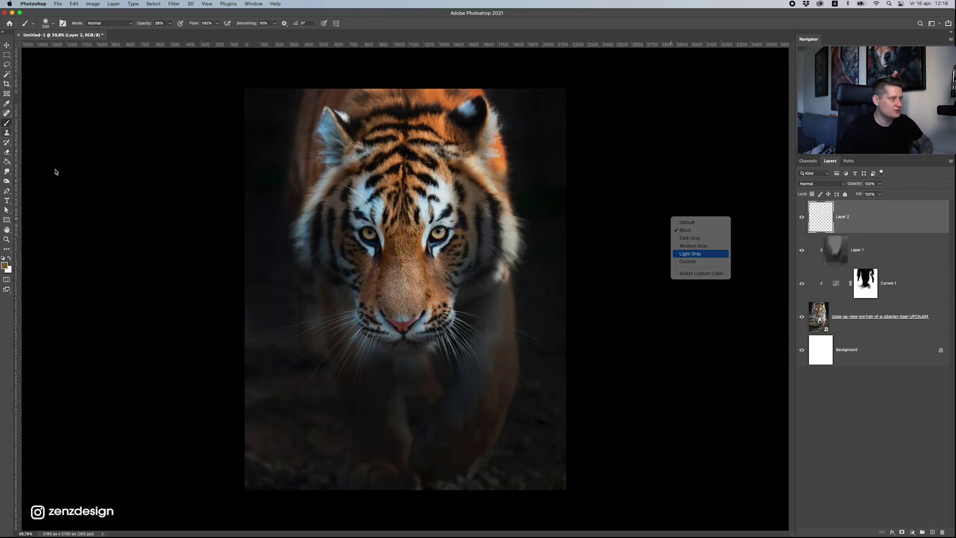
pyautogui.click(694, 254)
# - Choose a light peach foreground color for painting the glow
pyautogui.click(8, 259)
pyautogui.click(5, 264)
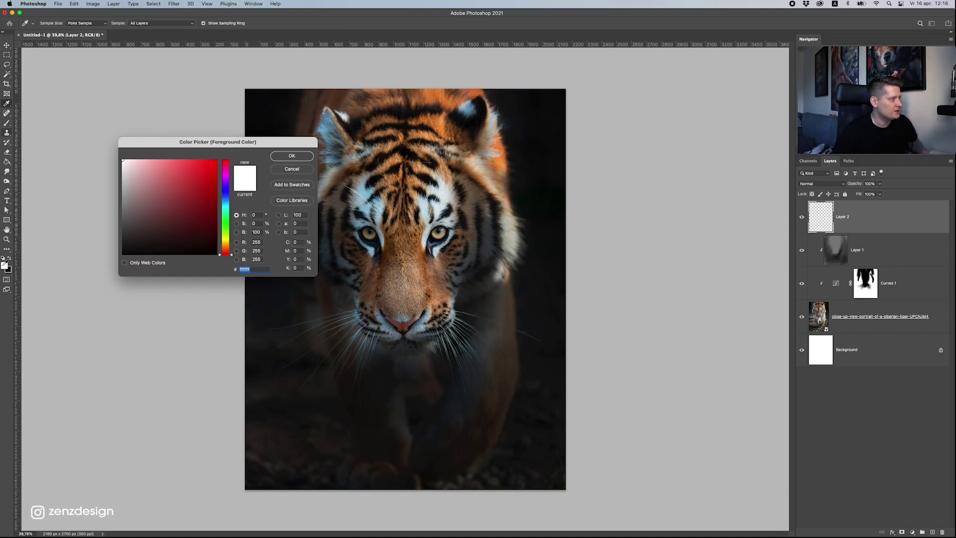
pyautogui.moveTo(226, 142); pyautogui.dragTo(606, 158)
pyautogui.click(429, 170)
pyautogui.moveTo(550, 188); pyautogui.dragTo(529, 170)
pyautogui.click(671, 173)
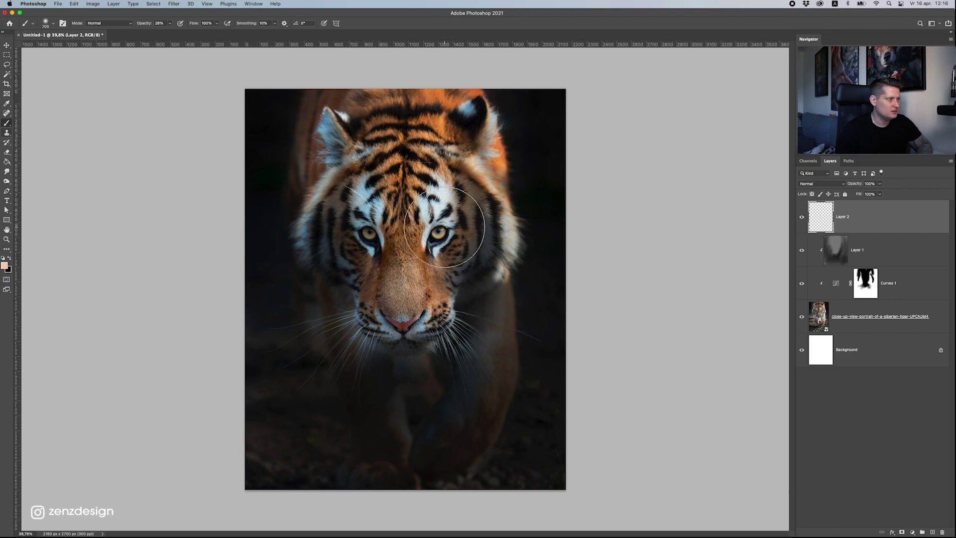
# - Undo a test dab at 28% opacity, and paint a soft peach glow at 100% brush opacity on the new layer
pyautogui.click(445, 228)
pyautogui.press('super+z')
pyautogui.click(170, 23)
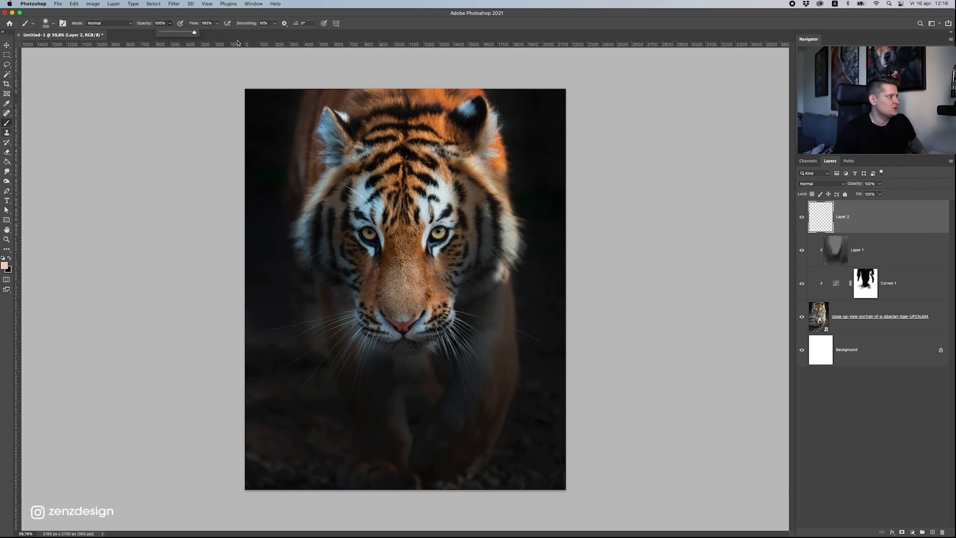
pyautogui.click(458, 294)
# - Move the peach glow to the top edge of the image above the tiger's head and scale it up
pyautogui.click(6, 46)
pyautogui.moveTo(442, 314); pyautogui.dragTo(377, 95)
pyautogui.press('super+t')
pyautogui.moveTo(478, 158); pyautogui.dragTo(591, 241)
pyautogui.press('Return')
# - Raise the glow's lightness with Hue/Saturation and nudge it slightly into place
pyautogui.press('super+u')
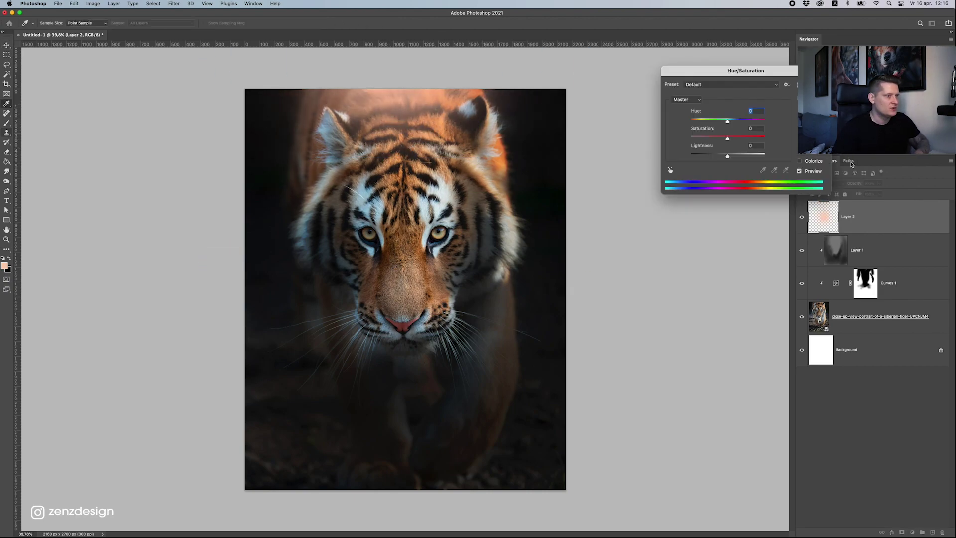
pyautogui.moveTo(728, 153); pyautogui.dragTo(754, 157)
pyautogui.press('Return')
pyautogui.moveTo(444, 177)
pyautogui.mouseDown()
pyautogui.moveTo(452, 220)
pyautogui.moveTo(448, 180)
pyautogui.mouseUp()
# - Add an empty layer directly above the burned gray layer and clip it to the tiger photo
pyautogui.scroll(-10, 432, 255)
pyautogui.scroll(10, 432, 254)
pyautogui.click(863, 259)
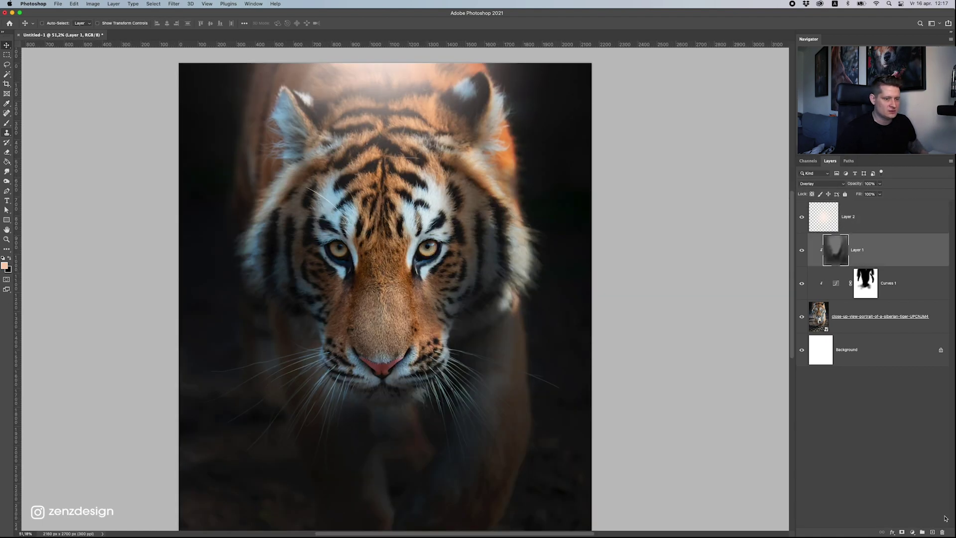
pyautogui.click(939, 532)
pyautogui.press('Escape')
pyautogui.click(932, 532)
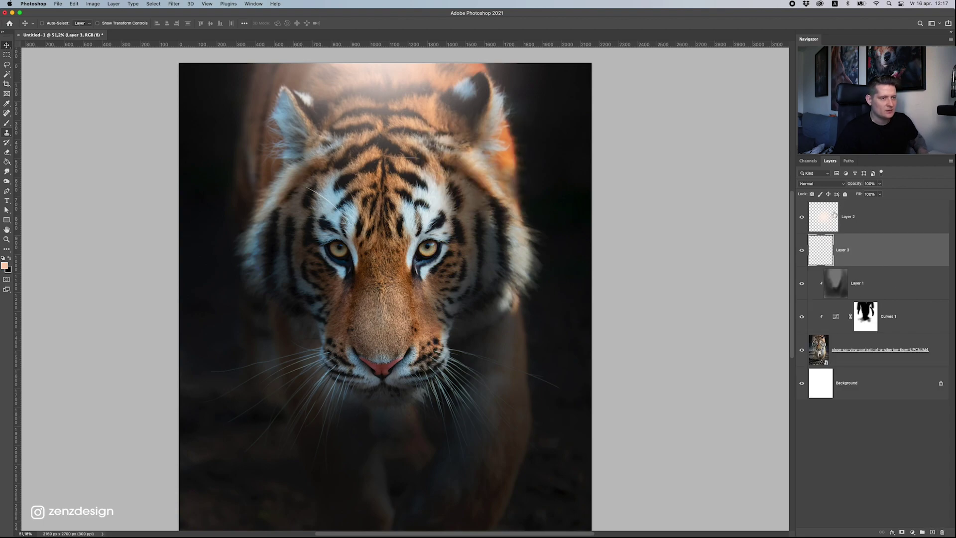
pyautogui.rightClick(852, 251)
pyautogui.click(879, 328)
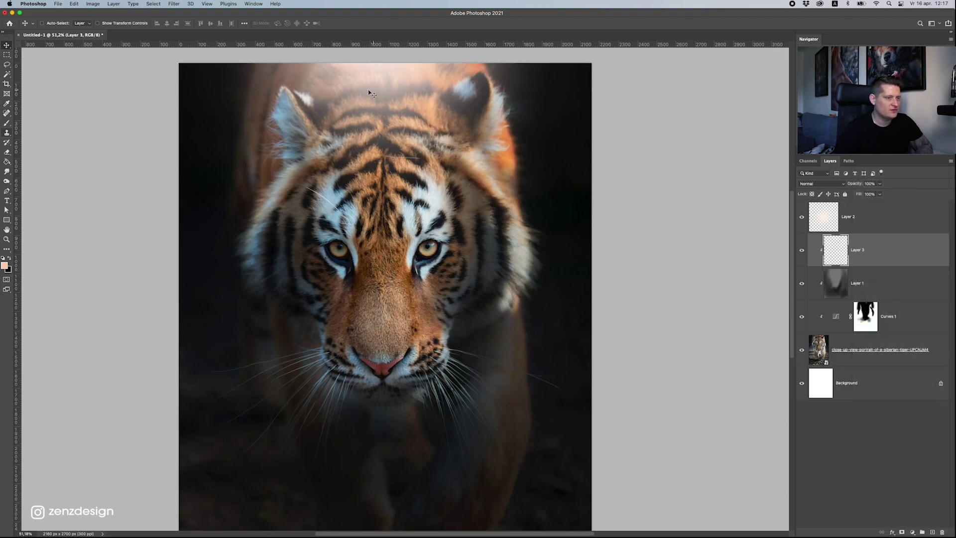
# - Fill the new clipped layer with 50% Gray and set its blending mode to Overlay
pyautogui.click(73, 4)
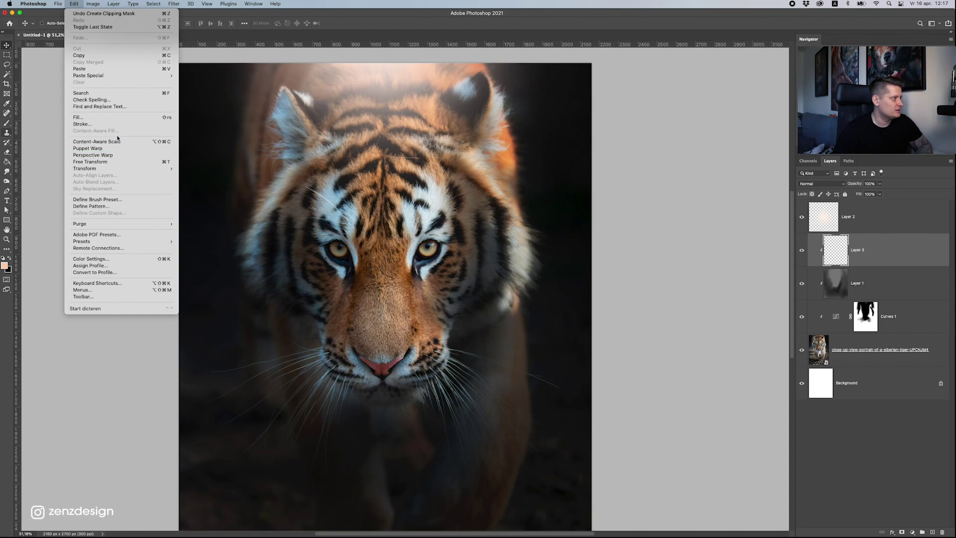
pyautogui.click(119, 117)
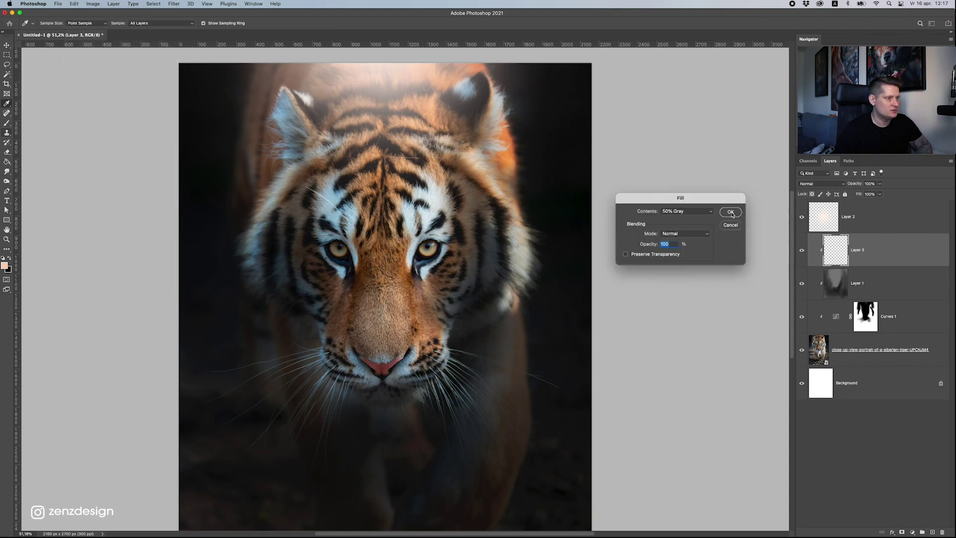
pyautogui.click(730, 214)
pyautogui.click(821, 184)
pyautogui.click(811, 279)
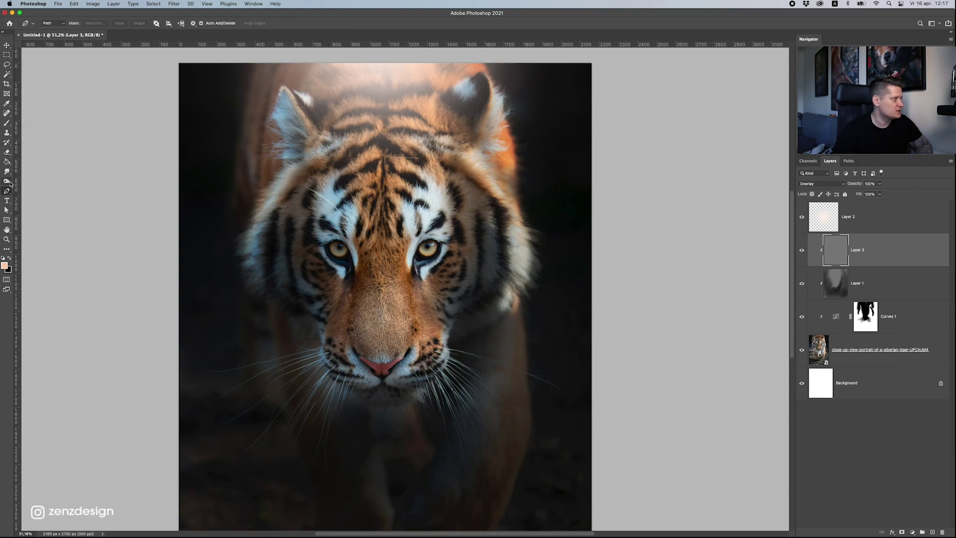
# - Dodge the Midtones at 40% exposure on the tiger's eyes, ear fur and the light fur beside the eyes
pyautogui.click(7, 171)
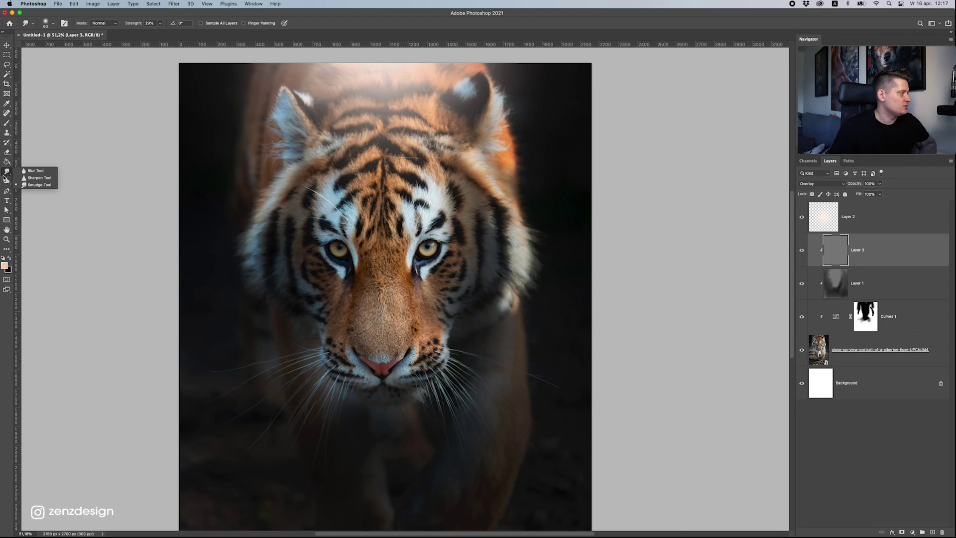
pyautogui.rightClick(7, 181)
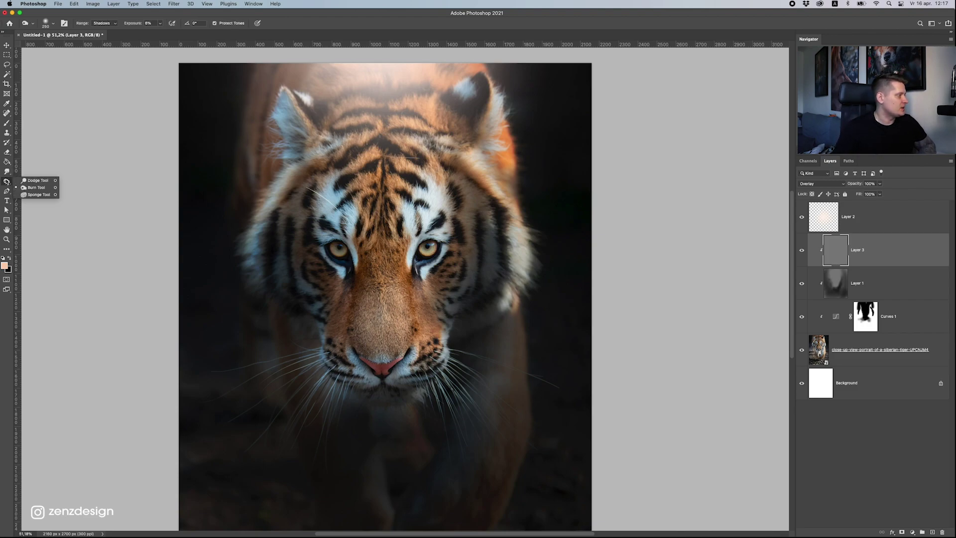
pyautogui.click(35, 180)
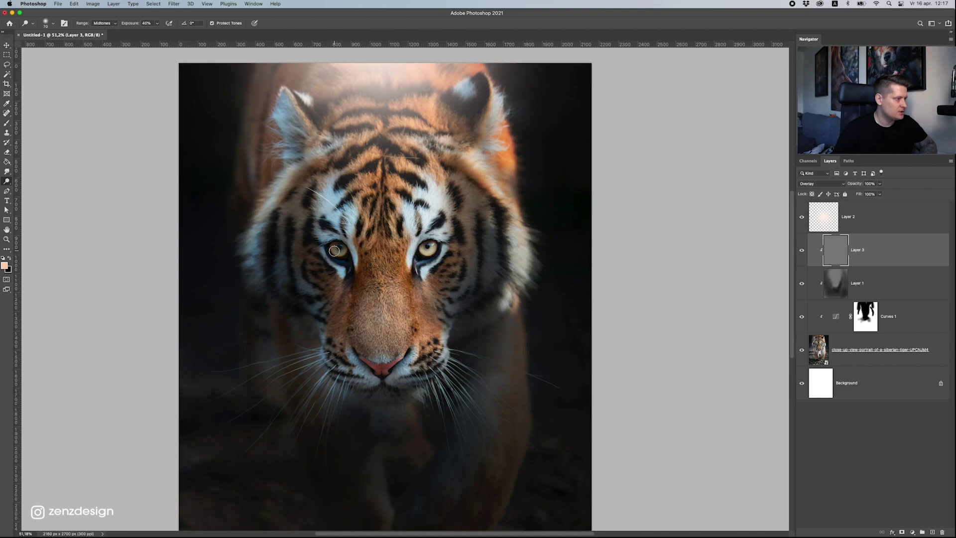
pyautogui.moveTo(305, 95); pyautogui.dragTo(319, 139)
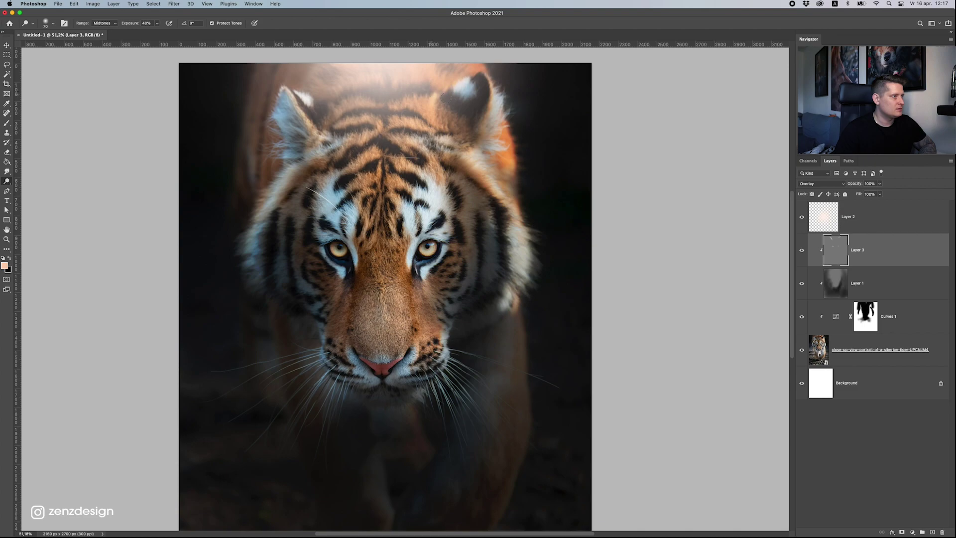
pyautogui.moveTo(353, 220)
pyautogui.mouseDown()
pyautogui.moveTo(351, 341)
pyautogui.moveTo(353, 285)
pyautogui.mouseUp()
# - Dodge the tiger's nose bridge and forehead with a larger brush
pyautogui.press(']')
pyautogui.moveTo(362, 348)
pyautogui.mouseDown()
pyautogui.moveTo(401, 249)
pyautogui.moveTo(369, 119)
pyautogui.mouseUp()
pyautogui.scroll(-3, 392, 309)
pyautogui.scroll(2, 398, 209)
pyautogui.scroll(3, 401, 199)
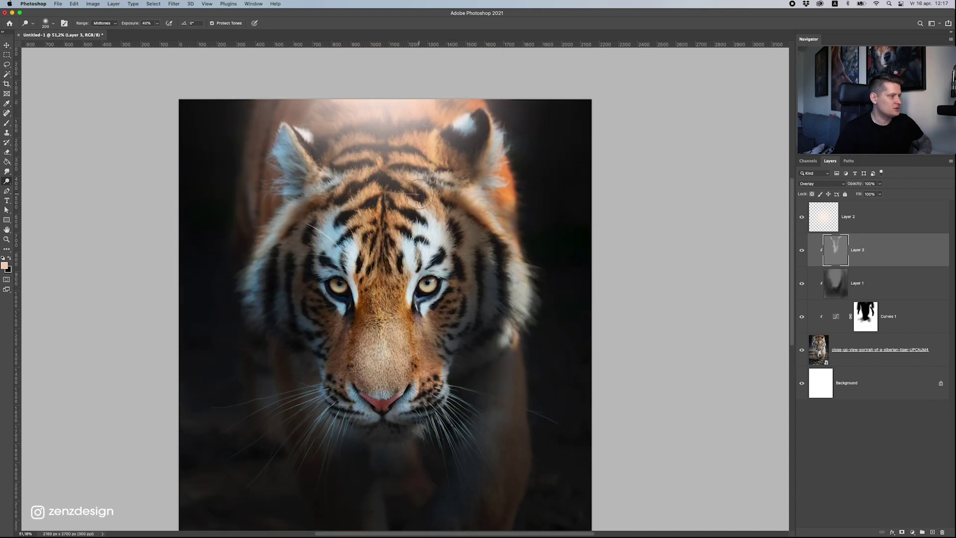
# - Dodge the fur from the ear down to the cheek, and brighten the muzzle around the nose
pyautogui.moveTo(441, 165); pyautogui.dragTo(503, 344)
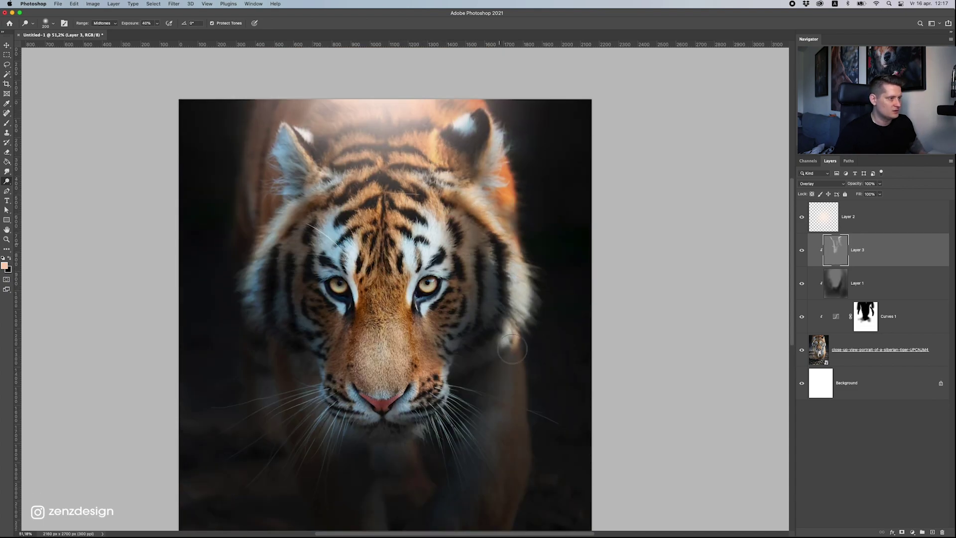
pyautogui.scroll(-2, 458, 330)
pyautogui.moveTo(352, 371); pyautogui.dragTo(326, 346)
pyautogui.moveTo(420, 385)
pyautogui.mouseDown()
pyautogui.moveTo(426, 361)
pyautogui.moveTo(344, 368)
pyautogui.mouseUp()
pyautogui.scroll(-5, 403, 305)
pyautogui.scroll(6, 403, 304)
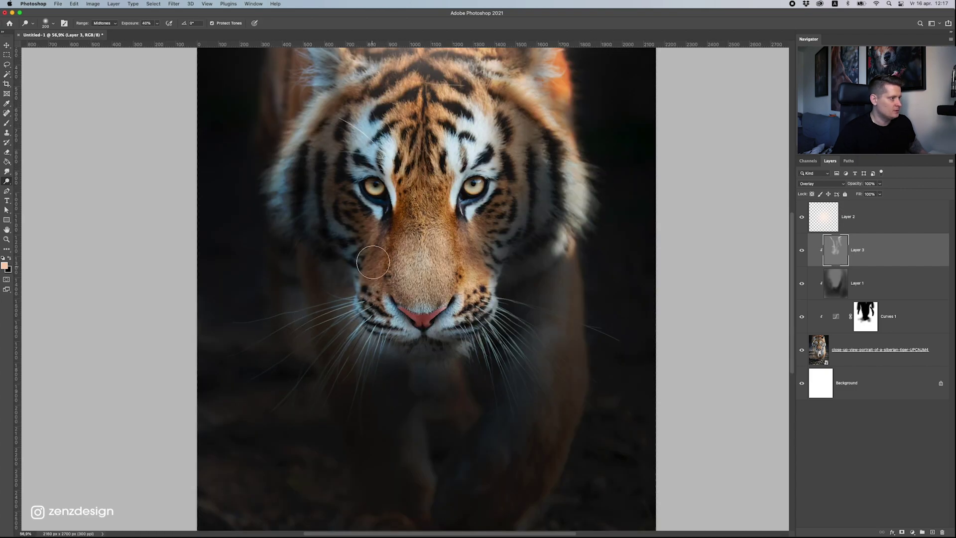
# - Dodge the outer fur along both sides of the tiger's face
pyautogui.scroll(2, 371, 239)
pyautogui.scroll(2, 334, 139)
pyautogui.moveTo(311, 170)
pyautogui.mouseDown()
pyautogui.moveTo(289, 234)
pyautogui.moveTo(285, 291)
pyautogui.mouseUp()
pyautogui.moveTo(518, 168); pyautogui.dragTo(557, 306)
# - Hide and show the dodge layer to compare the tiger with and without the brightening
pyautogui.scroll(-4, 510, 169)
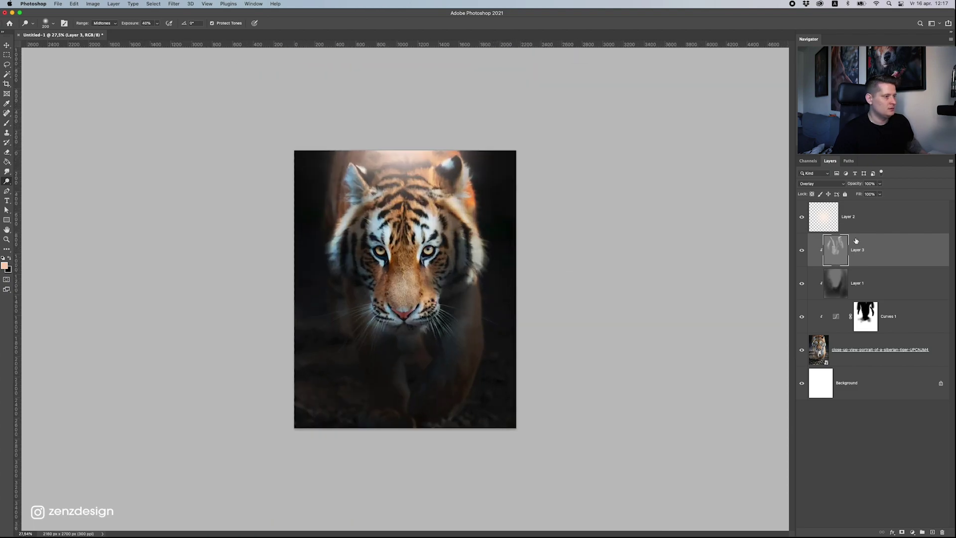
pyautogui.click(802, 250)
pyautogui.click(802, 250)
# - Dodge the top of the tiger's head beneath the glow, and check the whole image
pyautogui.scroll(3, 404, 290)
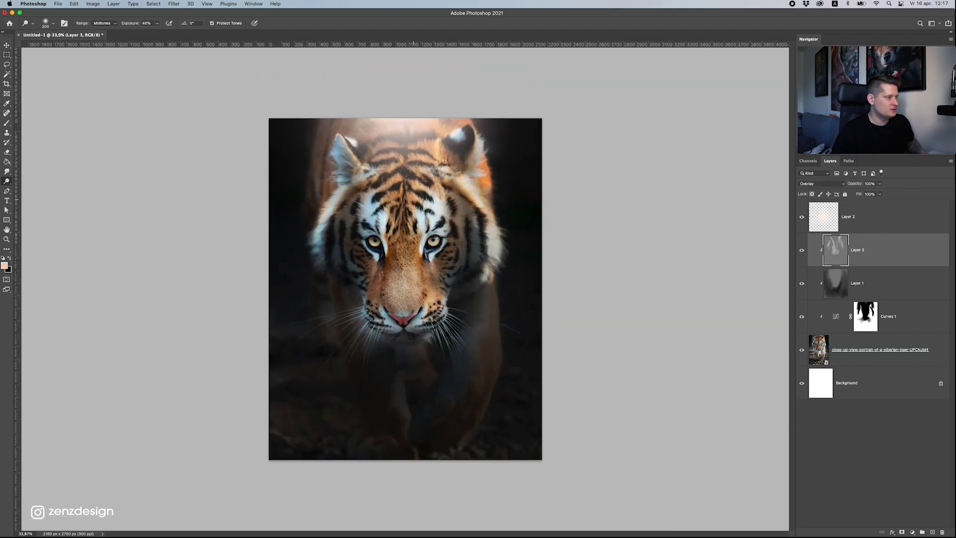
pyautogui.moveTo(382, 123)
pyautogui.mouseDown()
pyautogui.moveTo(349, 145)
pyautogui.moveTo(379, 143)
pyautogui.moveTo(387, 199)
pyautogui.mouseUp()
pyautogui.scroll(-5, 465, 213)
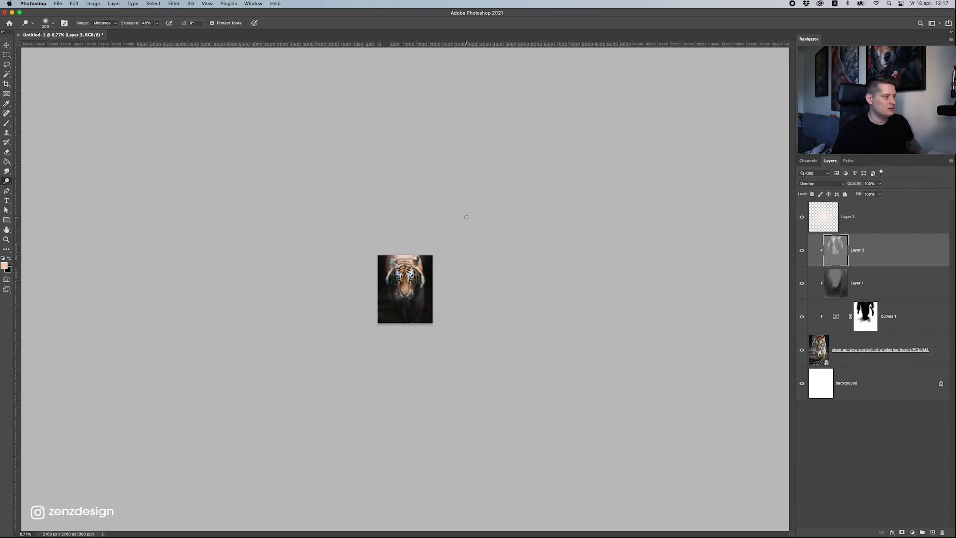
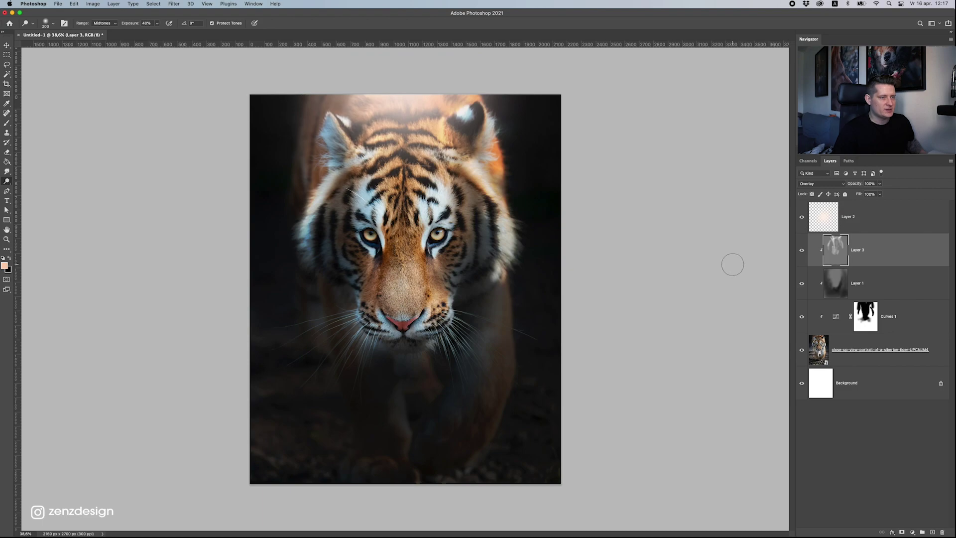
# - Add a Hue/Saturation adjustment directly above the tiger photo and set its saturation to -22
pyautogui.click(913, 532)
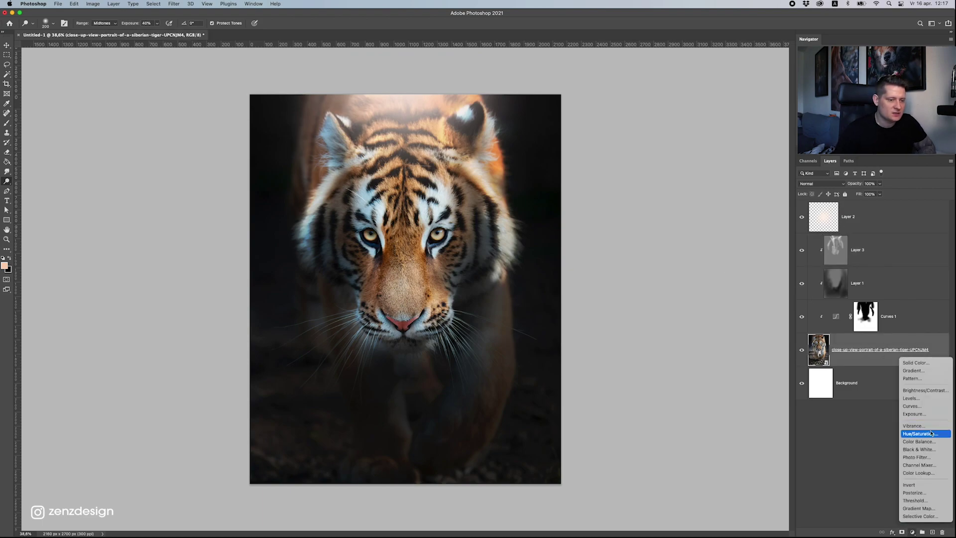
pyautogui.click(919, 434)
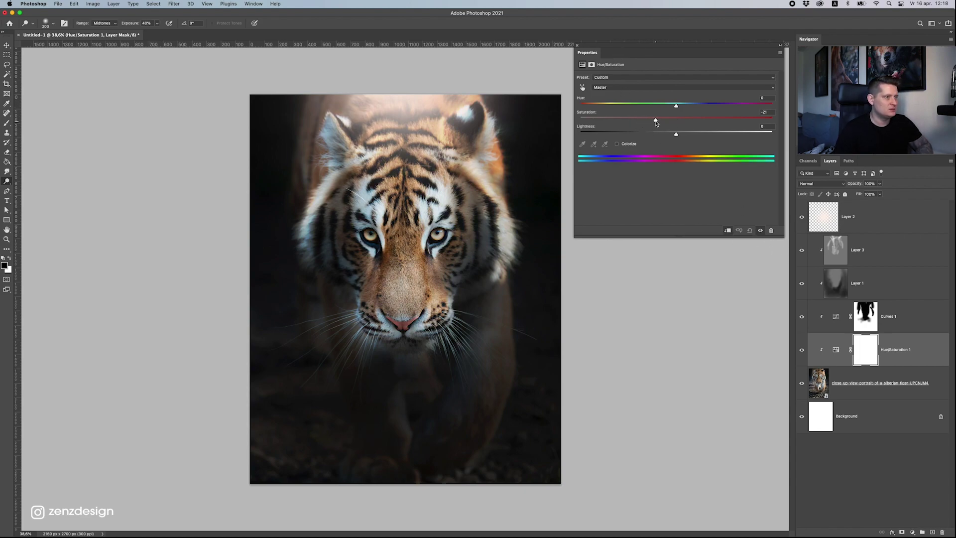
pyautogui.scroll(-10, 470, 289)
pyautogui.scroll(12, 468, 288)
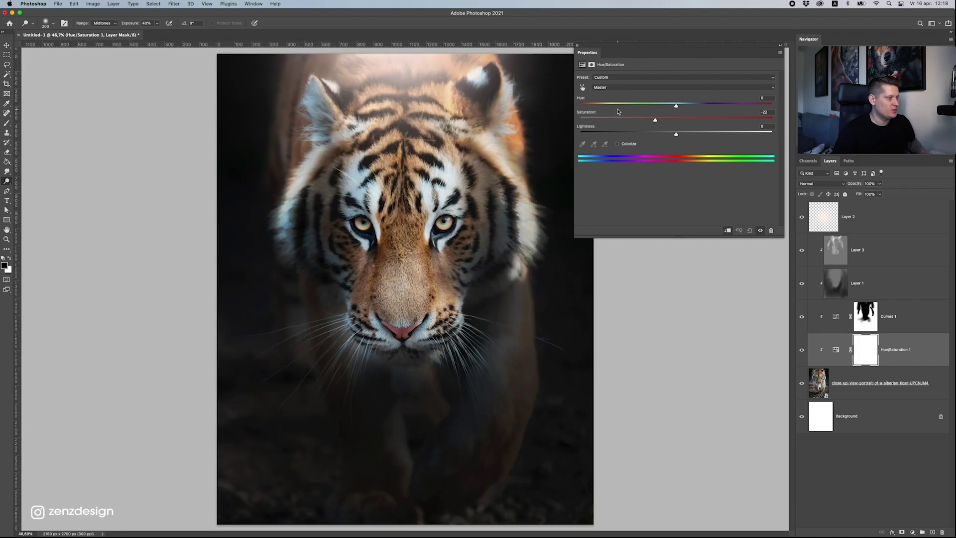
pyautogui.click(577, 45)
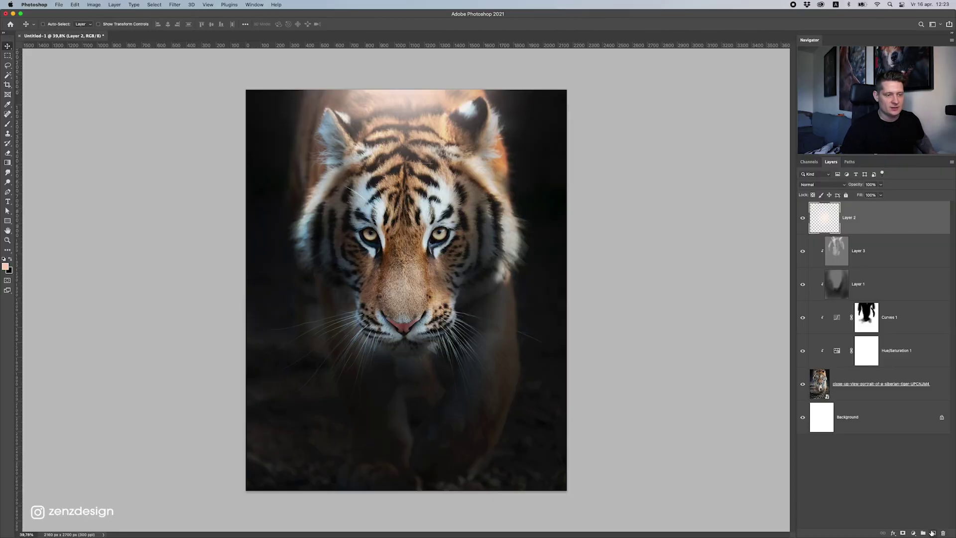
# - Stamp all visible layers into a new top layer and flip it vertically
pyautogui.click(933, 533)
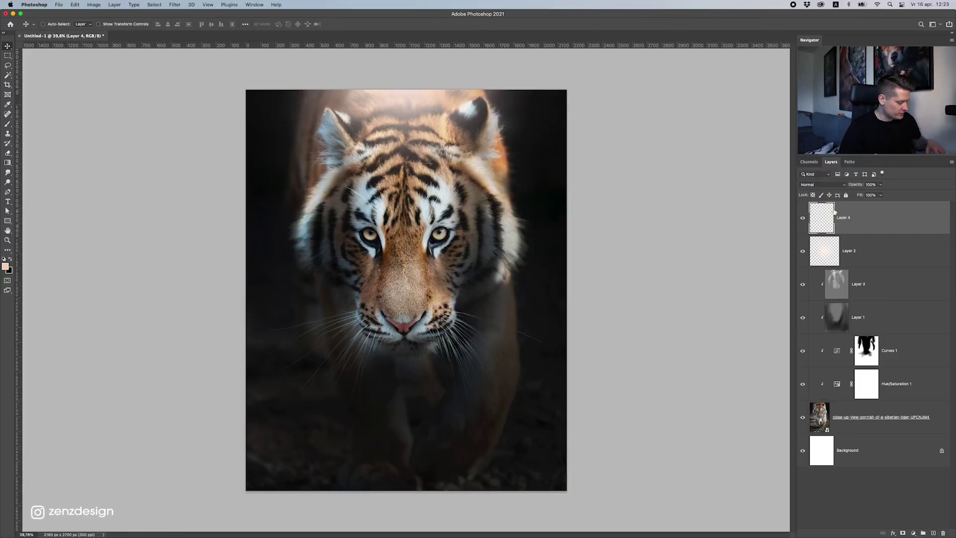
pyautogui.press('super+alt+shift+e')
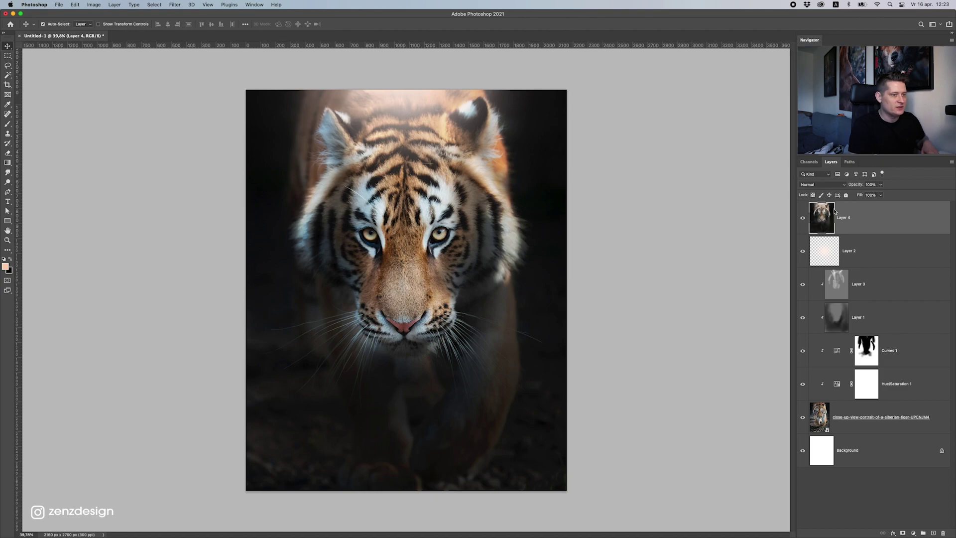
pyautogui.rightClick(875, 229)
pyautogui.click(826, 280)
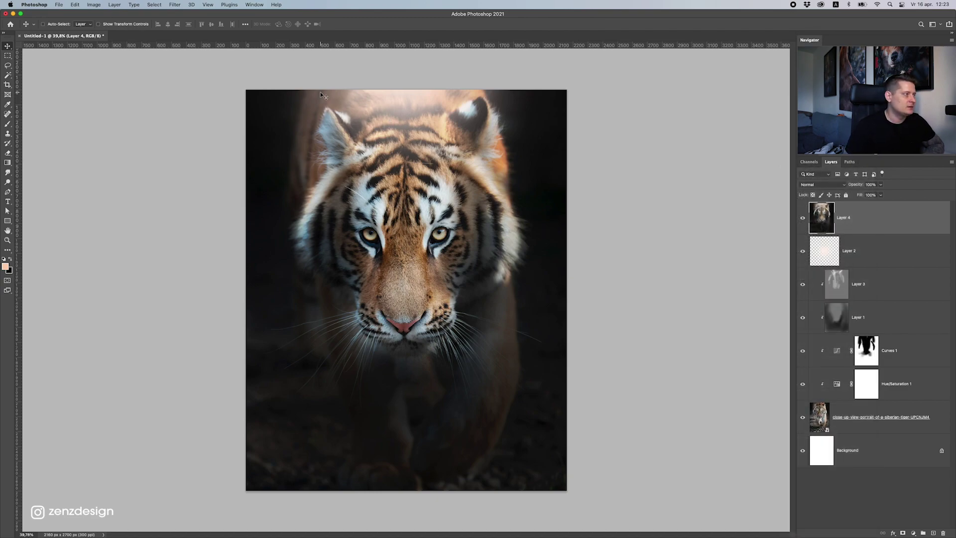
pyautogui.click(73, 4)
pyautogui.moveTo(160, 170)
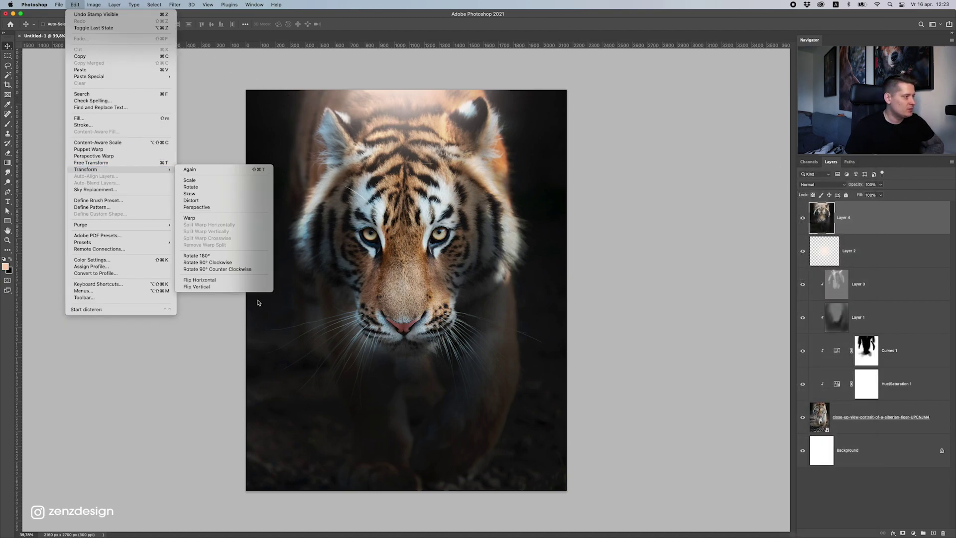
pyautogui.click(250, 288)
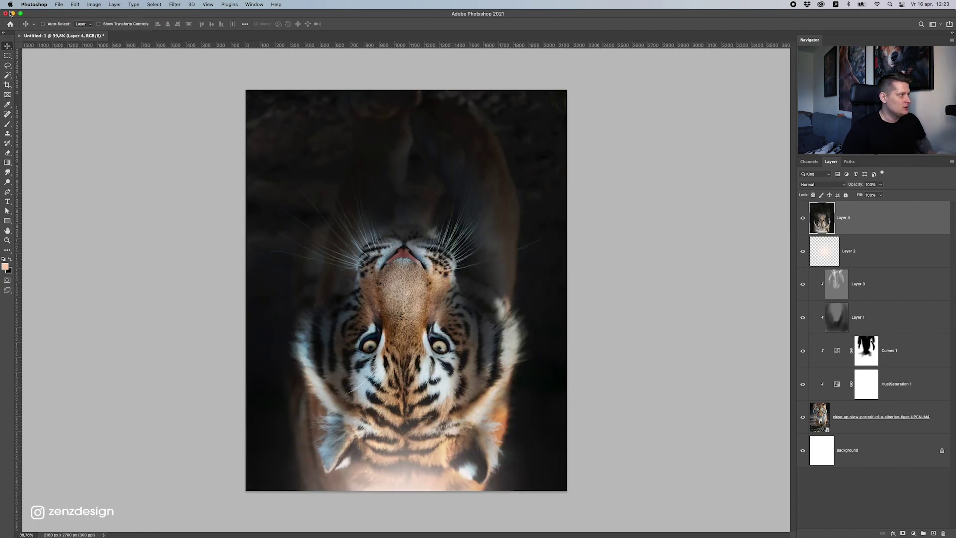
# - Delete the strip along the top of the flipped tiger layer and move the layer down
pyautogui.press('m')
pyautogui.moveTo(208, 85); pyautogui.dragTo(657, 148)
pyautogui.press('Delete')
pyautogui.click(10, 43)
pyautogui.moveTo(372, 212); pyautogui.dragTo(404, 233)
# - Apply Displace to the flipped layer with horizontal scale 10 and vertical scale 30, using water-ripples-displacement.psd as the map
pyautogui.click(174, 4)
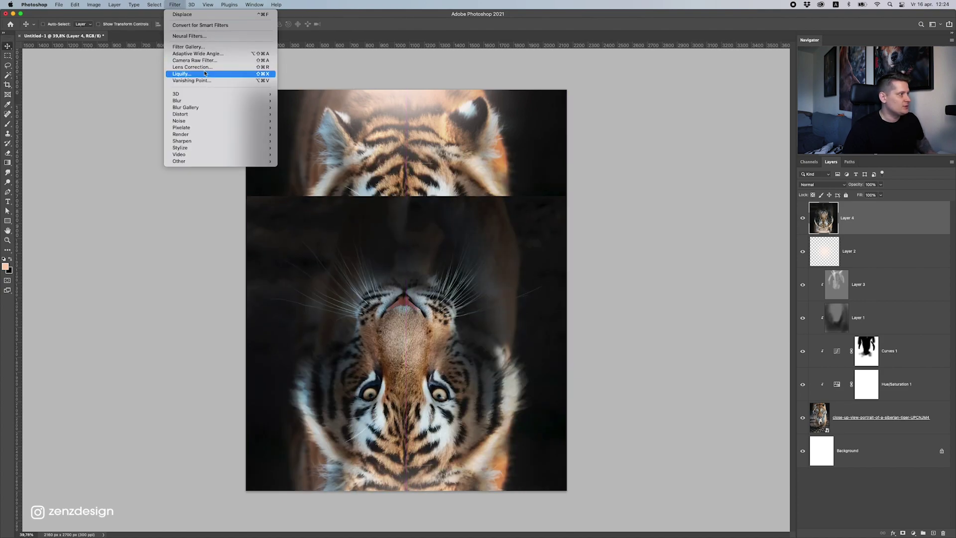
pyautogui.moveTo(239, 114)
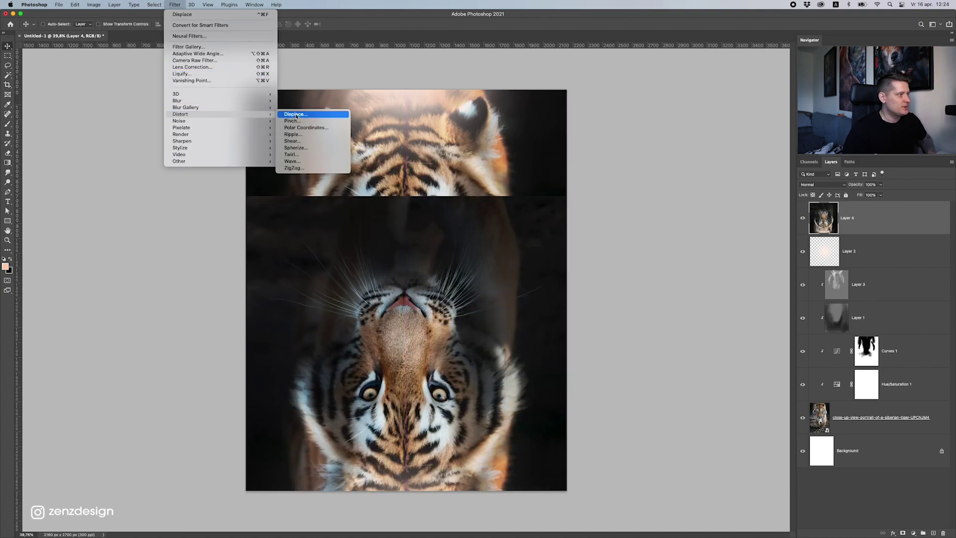
pyautogui.click(296, 115)
pyautogui.moveTo(368, 14); pyautogui.dragTo(603, 71)
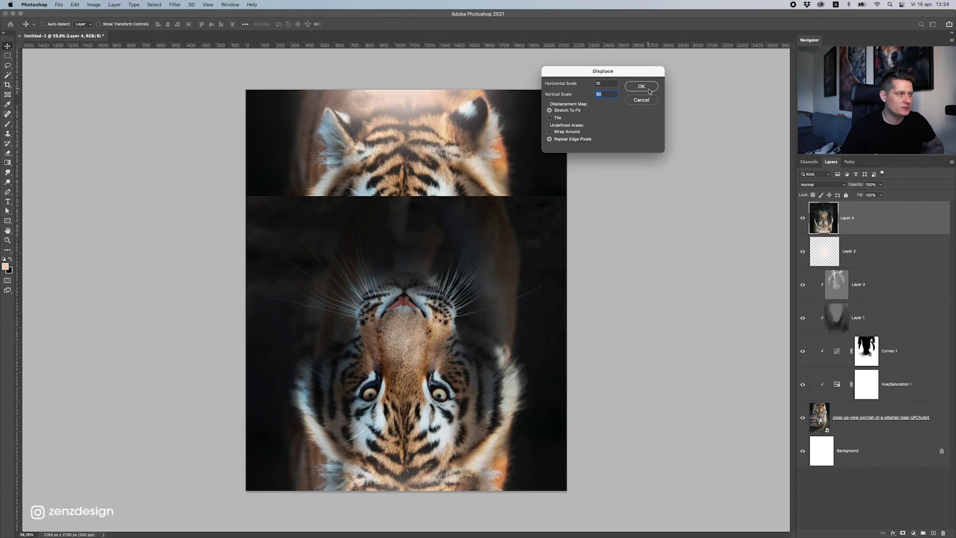
pyautogui.click(648, 87)
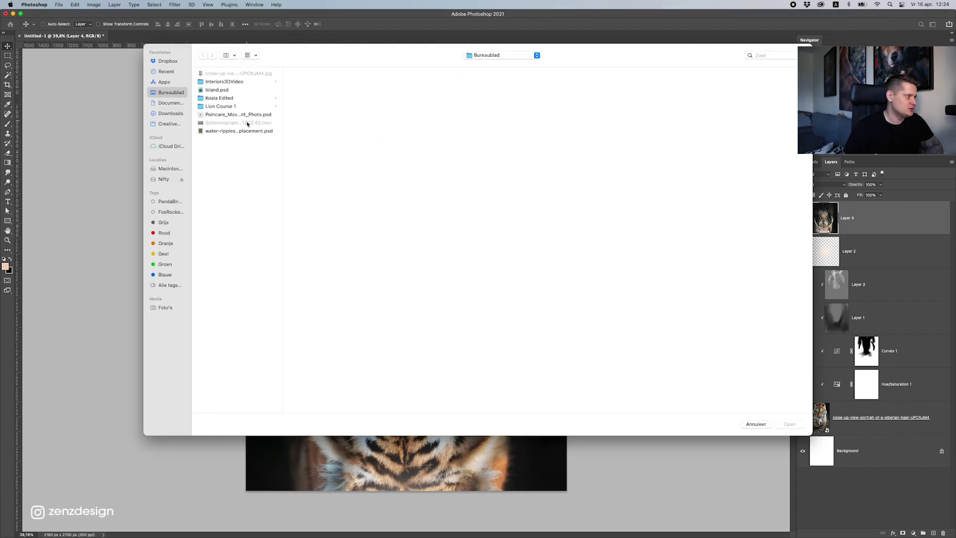
pyautogui.click(244, 130)
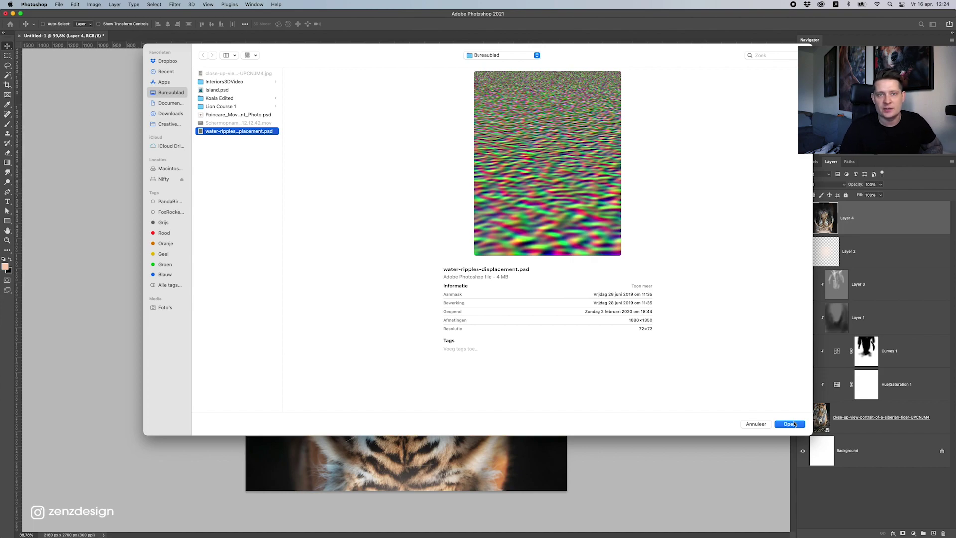
pyautogui.click(792, 424)
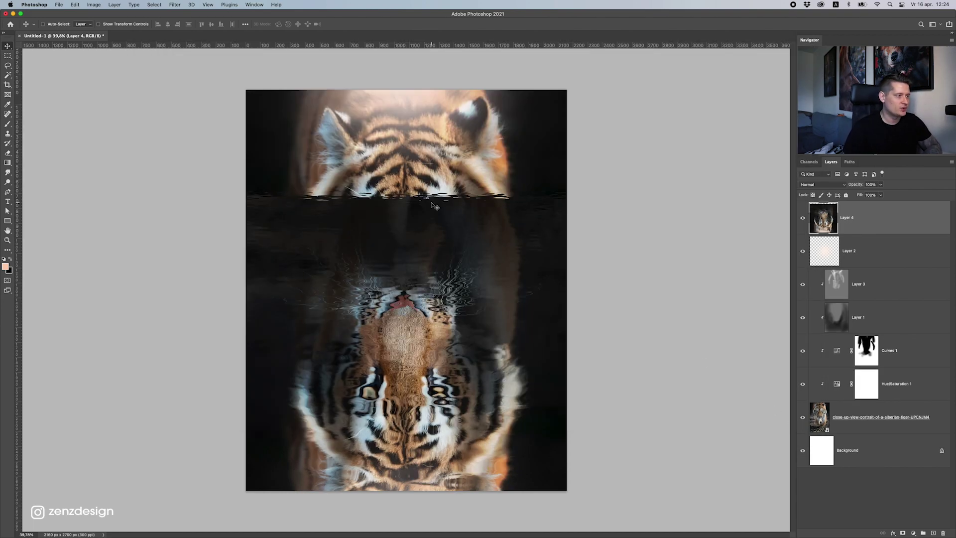
# - Position the rippled reflection so its edge lies just below the tiger's eyes, and add a layer mask to it
pyautogui.moveTo(488, 384); pyautogui.dragTo(480, 331)
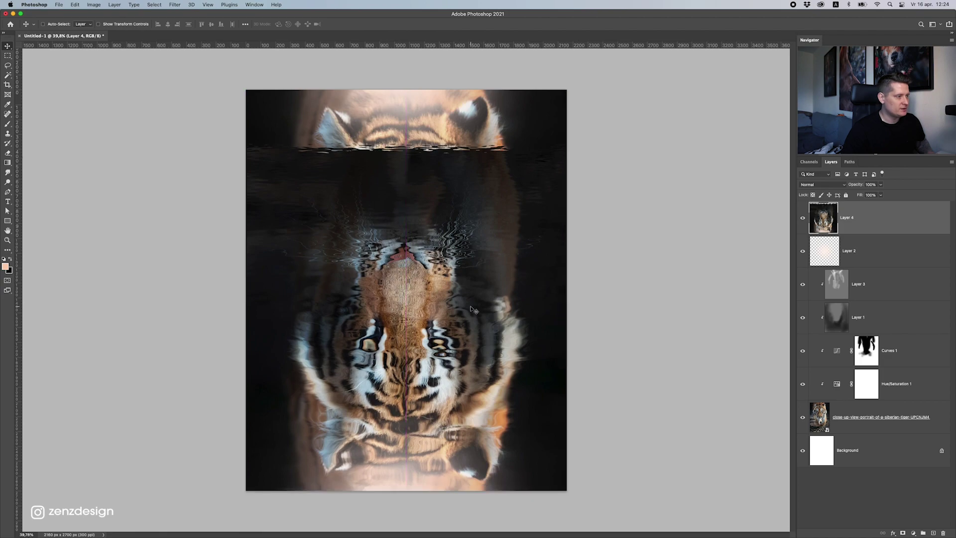
pyautogui.moveTo(451, 109); pyautogui.dragTo(442, 247)
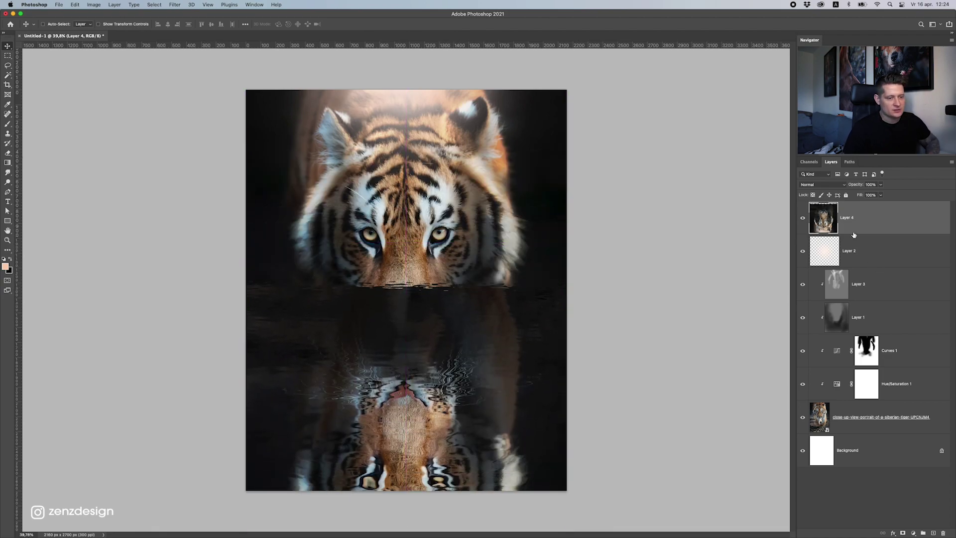
pyautogui.click(905, 532)
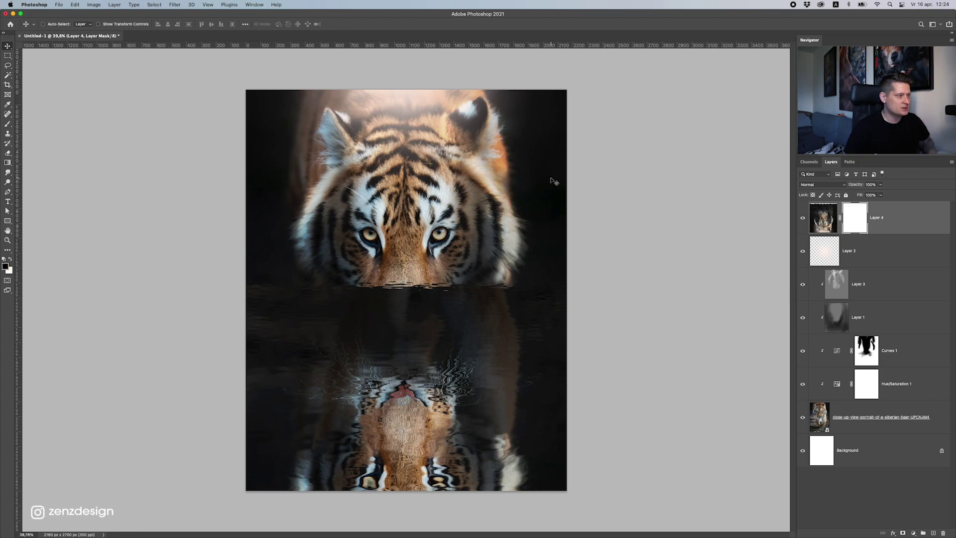
# - Try to fade the reflection's upper edge with a white-to-black linear gradient on its mask
pyautogui.click(8, 133)
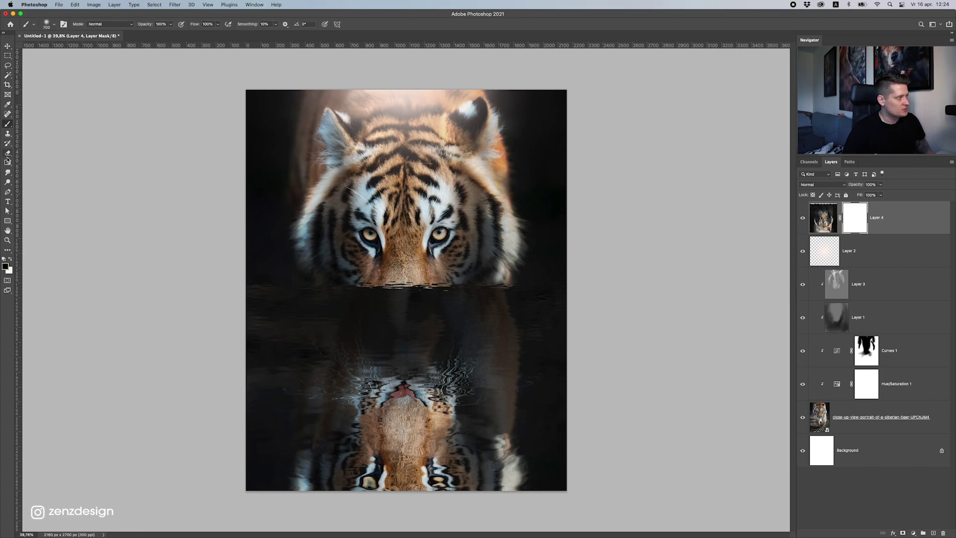
pyautogui.click(8, 162)
pyautogui.click(40, 161)
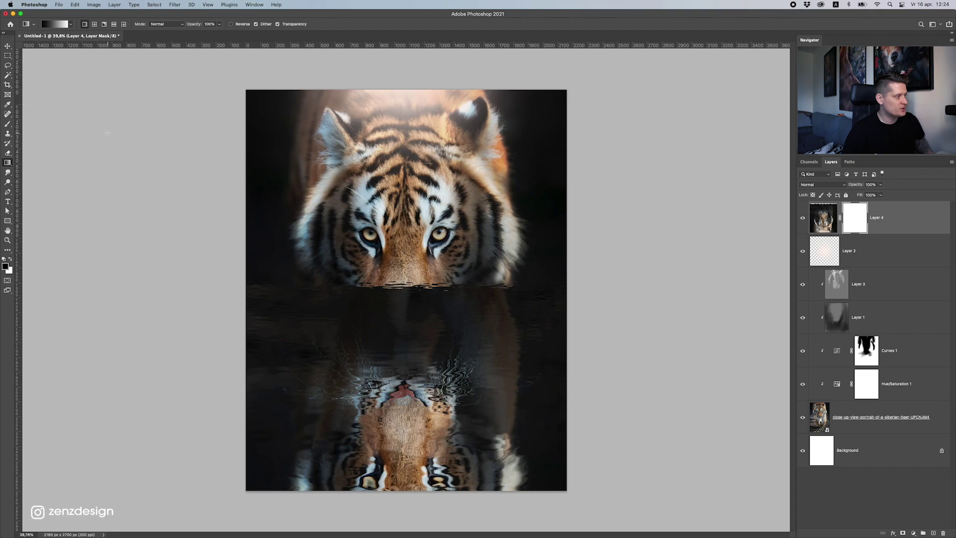
pyautogui.press('x')
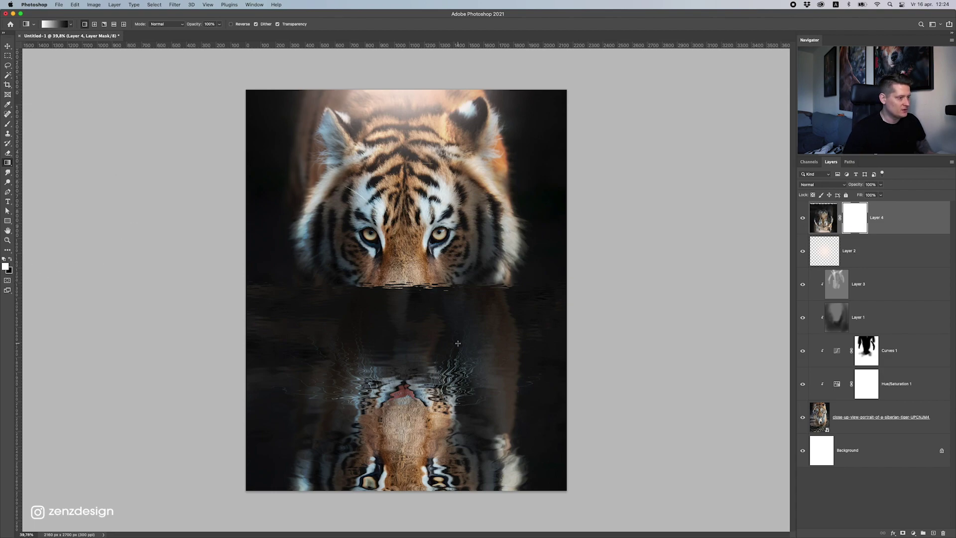
pyautogui.moveTo(440, 342); pyautogui.dragTo(438, 317)
pyautogui.press('super+z')
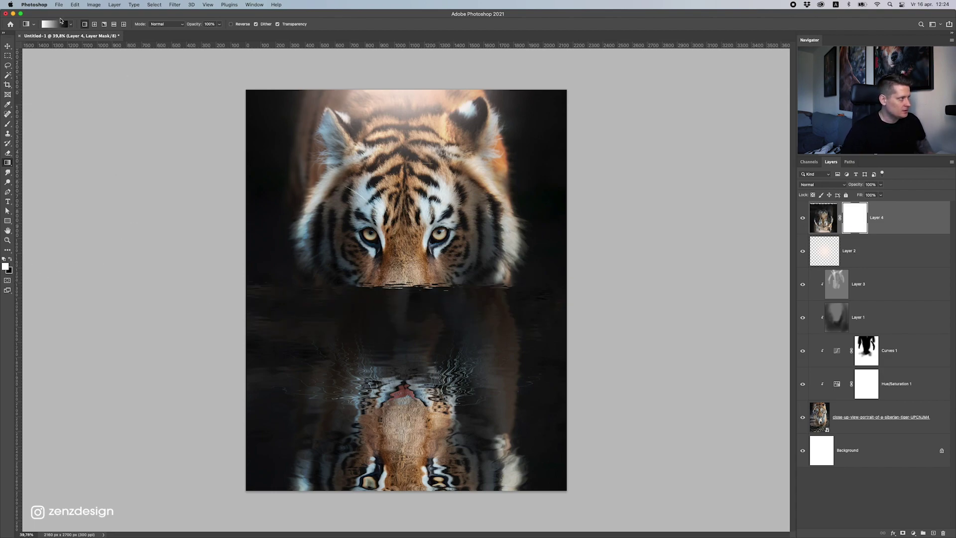
# - Move the reflection down to the tiger's chin and fade its upper edge with a white-to-black gradient on the mask
pyautogui.click(8, 46)
pyautogui.moveTo(430, 273); pyautogui.dragTo(479, 297)
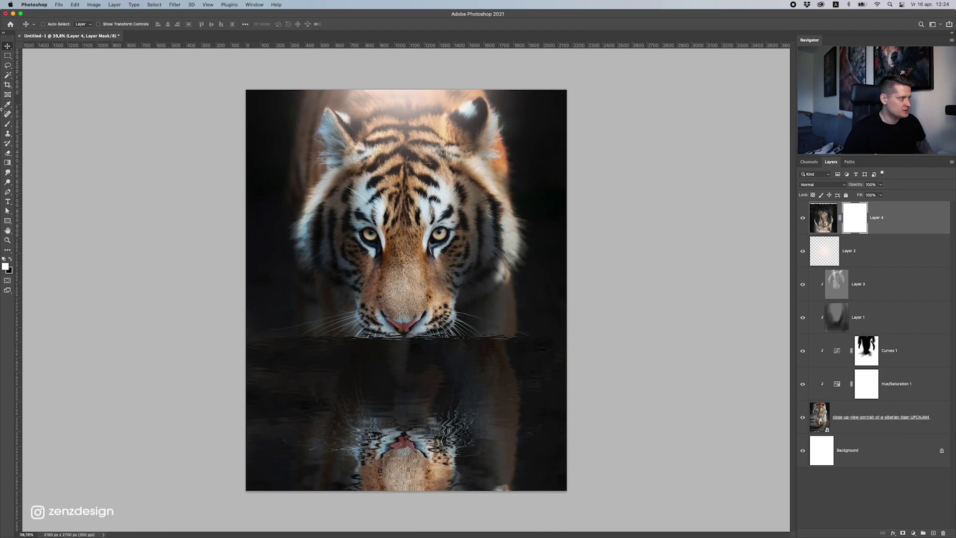
pyautogui.click(7, 163)
pyautogui.moveTo(423, 429); pyautogui.dragTo(395, 360)
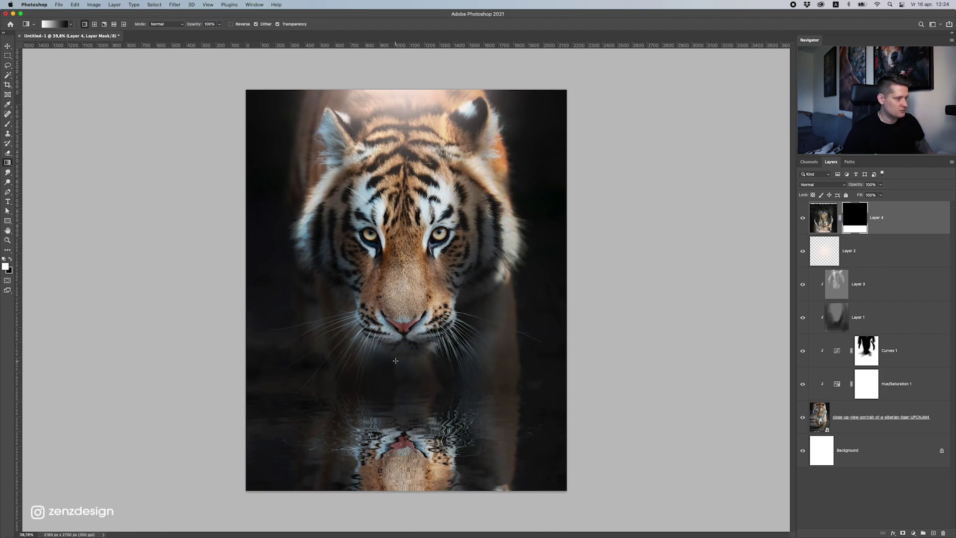
# - Move the masked reflection slightly up so it sits closer beneath the tiger's chin
pyautogui.click(7, 46)
pyautogui.moveTo(459, 361); pyautogui.dragTo(456, 344)
pyautogui.scroll(-10, 455, 345)
pyautogui.scroll(6, 456, 347)
pyautogui.moveTo(414, 302); pyautogui.dragTo(416, 314)
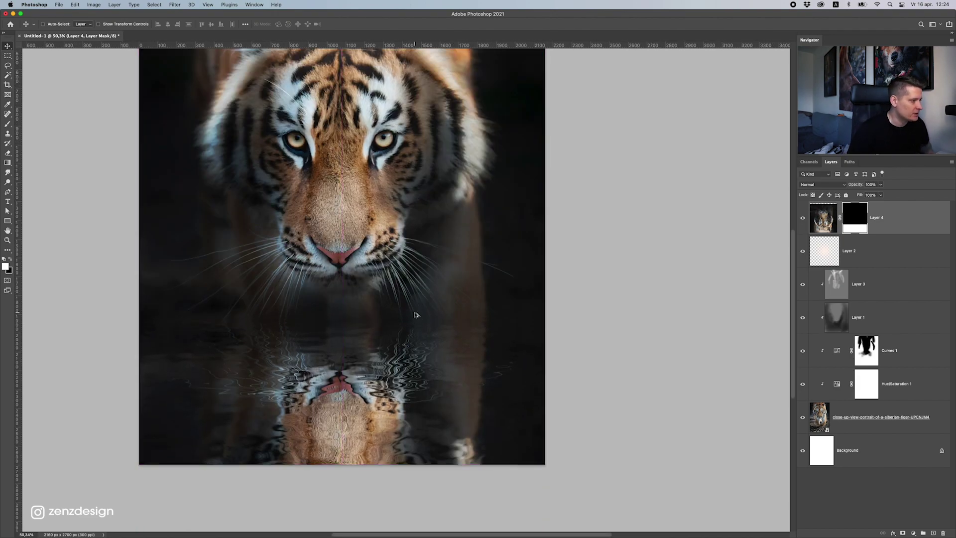
pyautogui.scroll(-5, 417, 315)
pyautogui.scroll(6, 416, 316)
# - Paint white on the reflection's mask with a 500 px brush to reveal the water along the image's left side
pyautogui.click(8, 124)
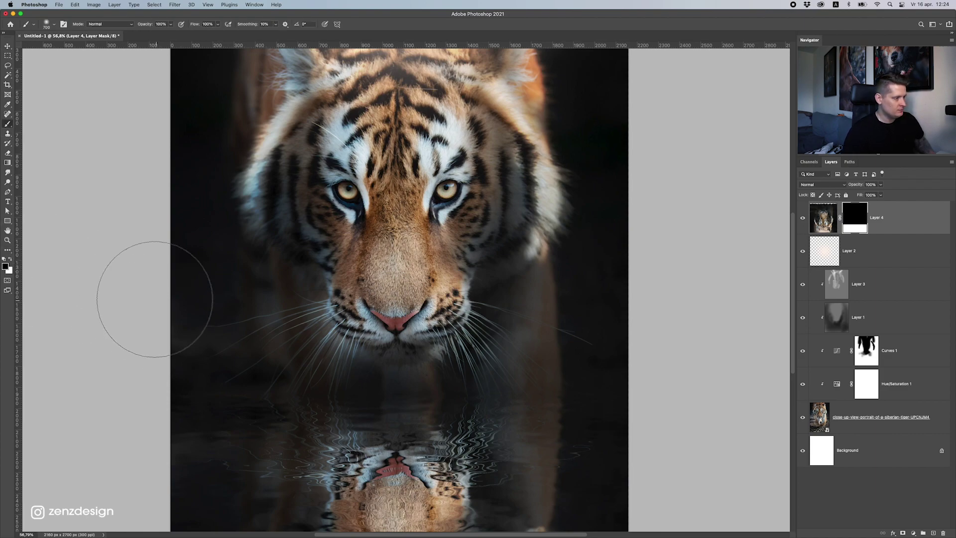
pyautogui.press('[')
pyautogui.press('[')
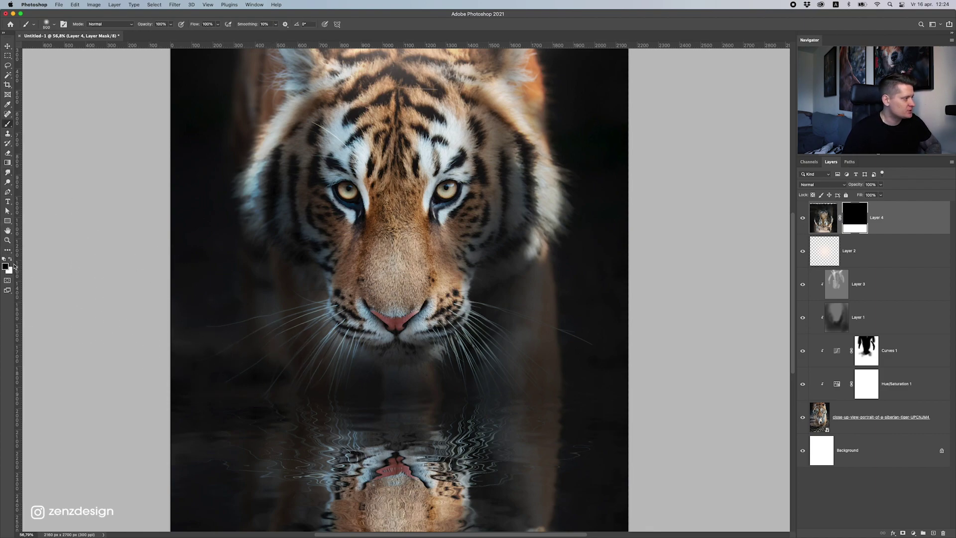
pyautogui.click(11, 259)
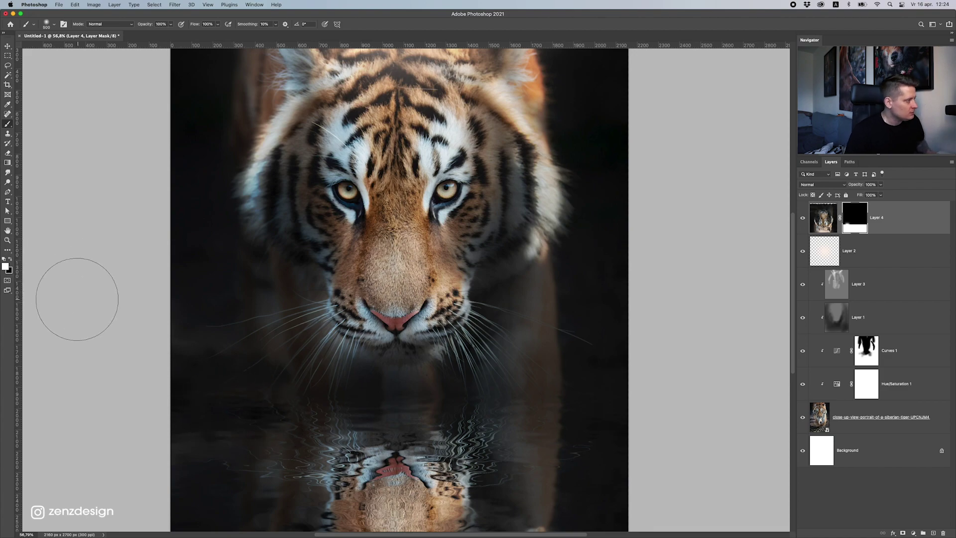
pyautogui.moveTo(299, 430)
pyautogui.mouseDown()
pyautogui.moveTo(184, 342)
pyautogui.moveTo(216, 385)
pyautogui.mouseUp()
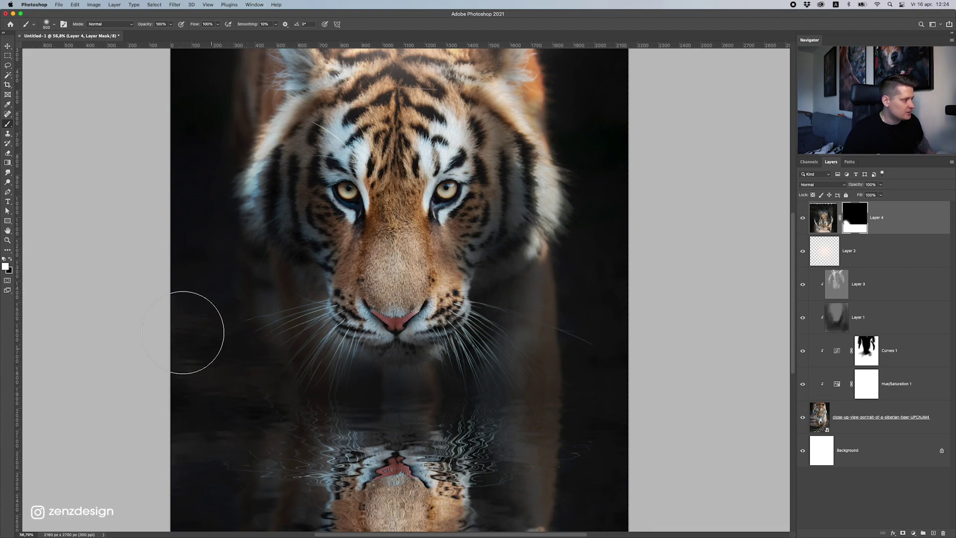
pyautogui.scroll(-5, 267, 389)
pyautogui.scroll(3, 429, 365)
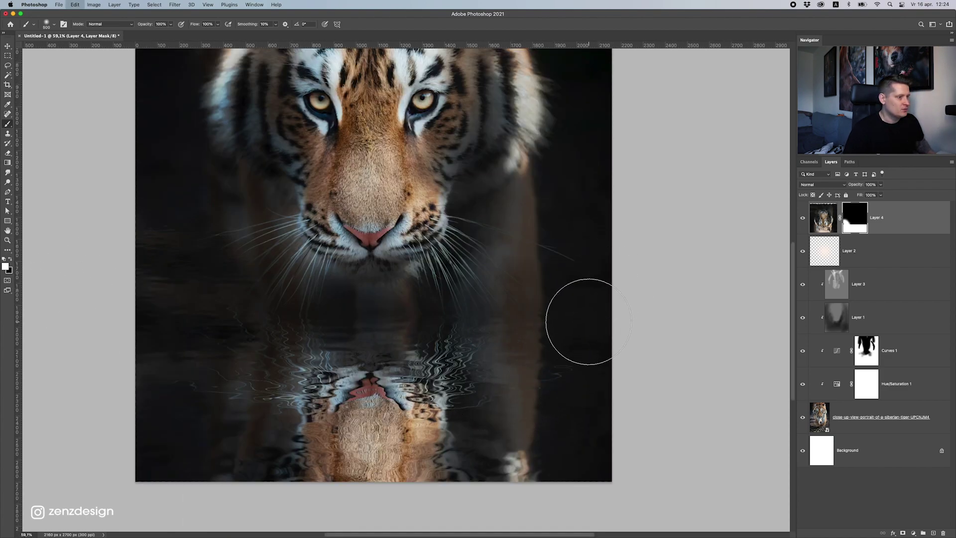
# - Reveal the water ripples along the image's right side and below the left whiskers on the reflection's mask
pyautogui.moveTo(592, 239); pyautogui.dragTo(639, 350)
pyautogui.scroll(-4, 599, 327)
pyautogui.scroll(4, 462, 346)
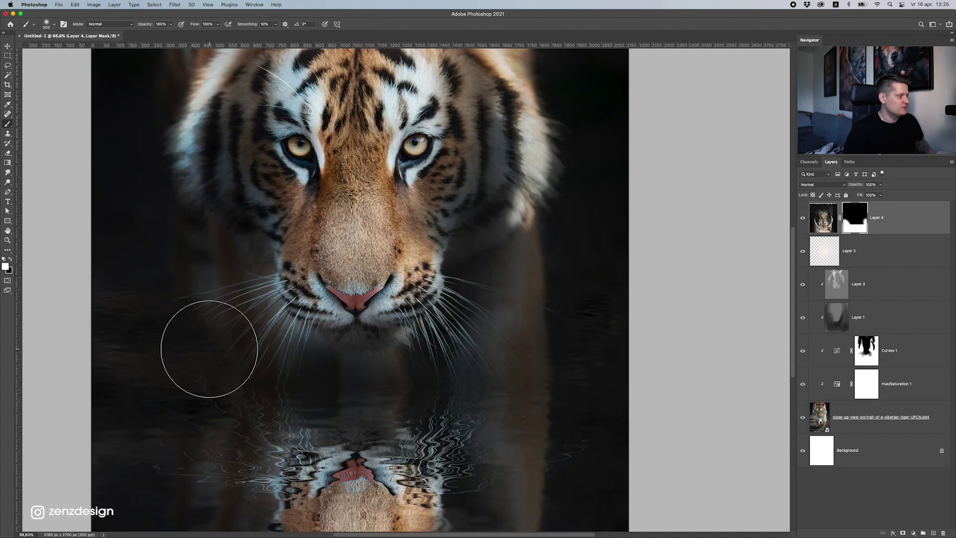
pyautogui.scroll(-2, 214, 348)
pyautogui.moveTo(155, 314)
pyautogui.mouseDown()
pyautogui.moveTo(167, 307)
pyautogui.moveTo(143, 380)
pyautogui.mouseUp()
pyautogui.moveTo(207, 344); pyautogui.dragTo(201, 386)
pyautogui.scroll(-2, 188, 378)
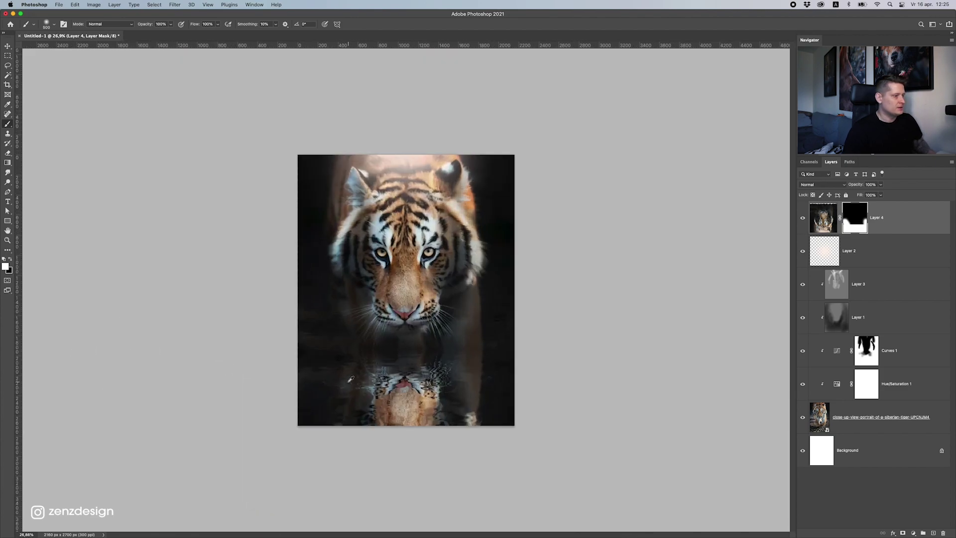
pyautogui.scroll(3, 530, 367)
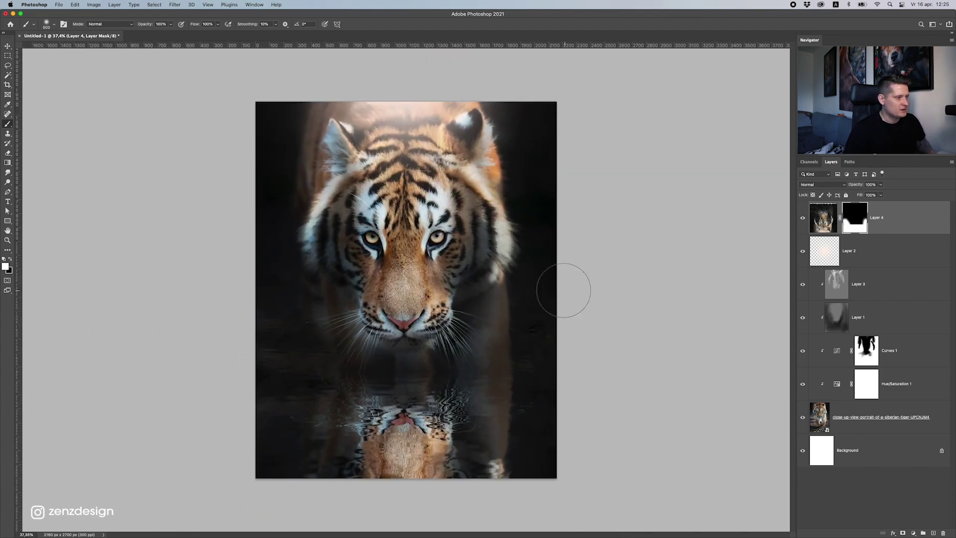
# - Hide and show the warm glow layer to compare the whole image with and without it
pyautogui.scroll(-3, 523, 305)
pyautogui.scroll(3, 523, 305)
pyautogui.click(805, 253)
pyautogui.scroll(-5, 529, 254)
pyautogui.scroll(5, 529, 254)
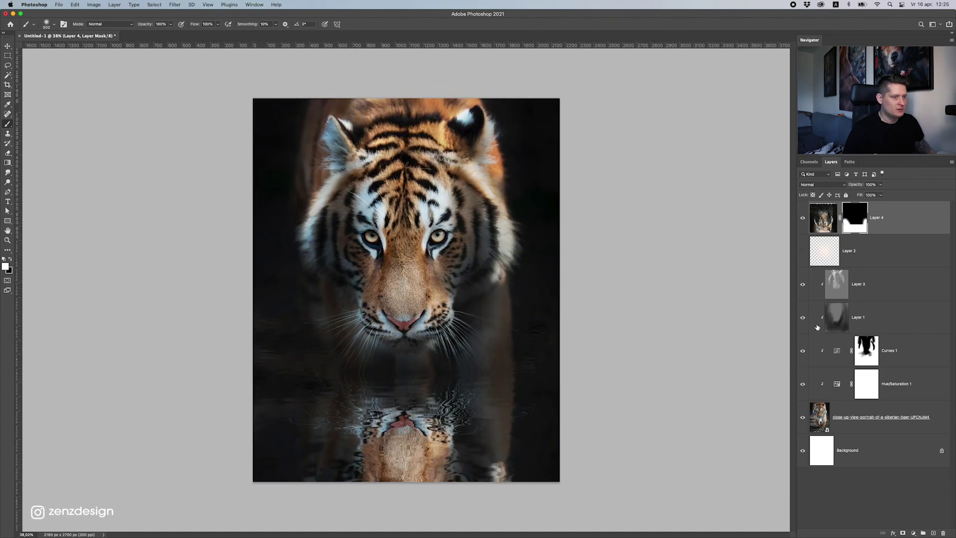
pyautogui.click(802, 253)
# - Move the warm glow layer slightly up above the tiger's head
pyautogui.click(836, 253)
pyautogui.click(7, 46)
pyautogui.moveTo(426, 183)
pyautogui.mouseDown()
pyautogui.moveTo(427, 156)
pyautogui.moveTo(427, 166)
pyautogui.mouseUp()
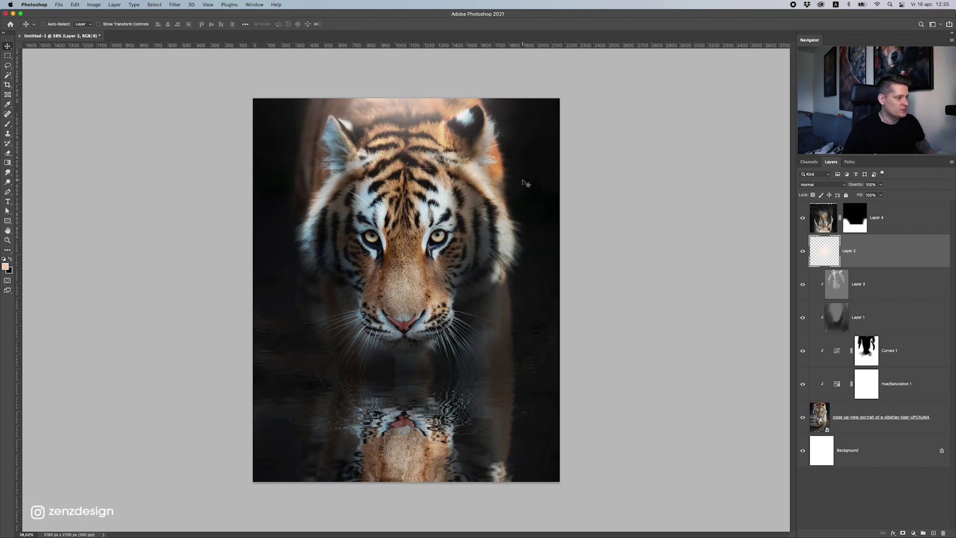
# - Activate the reflection layer's mask for painting with a 200 px brush
pyautogui.scroll(-5, 526, 184)
pyautogui.scroll(8, 427, 230)
pyautogui.moveTo(464, 341); pyautogui.dragTo(470, 159)
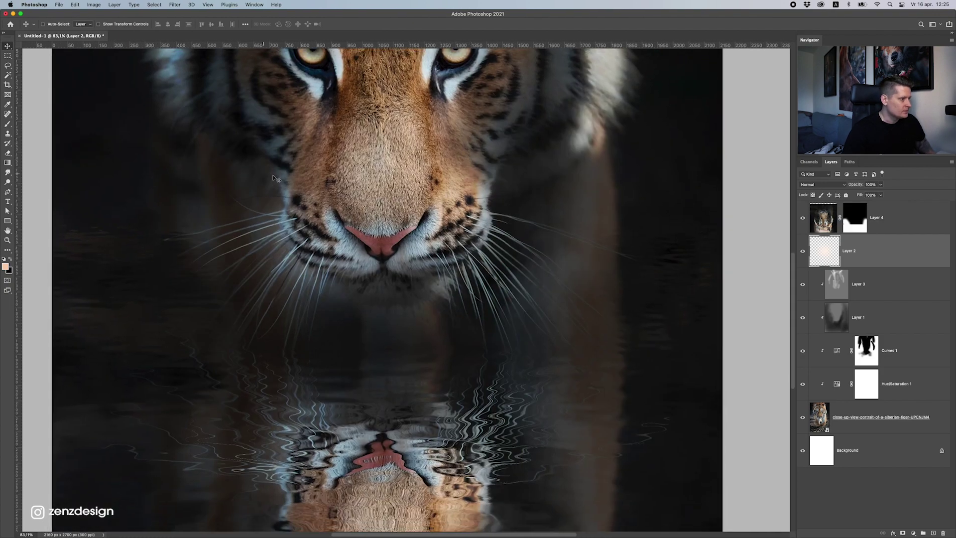
pyautogui.click(7, 124)
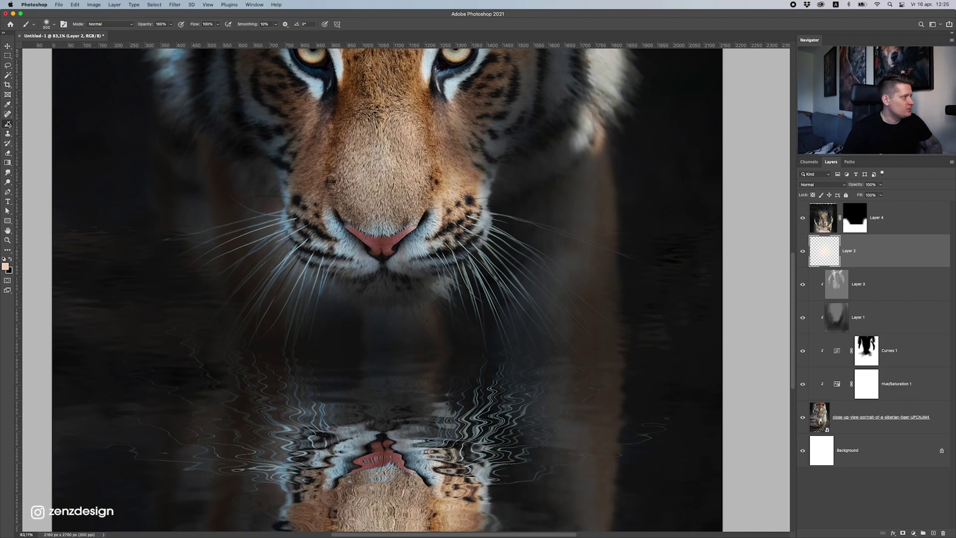
pyautogui.click(849, 222)
pyautogui.press('[')
pyautogui.press('[')
pyautogui.press('[')
pyautogui.press('[')
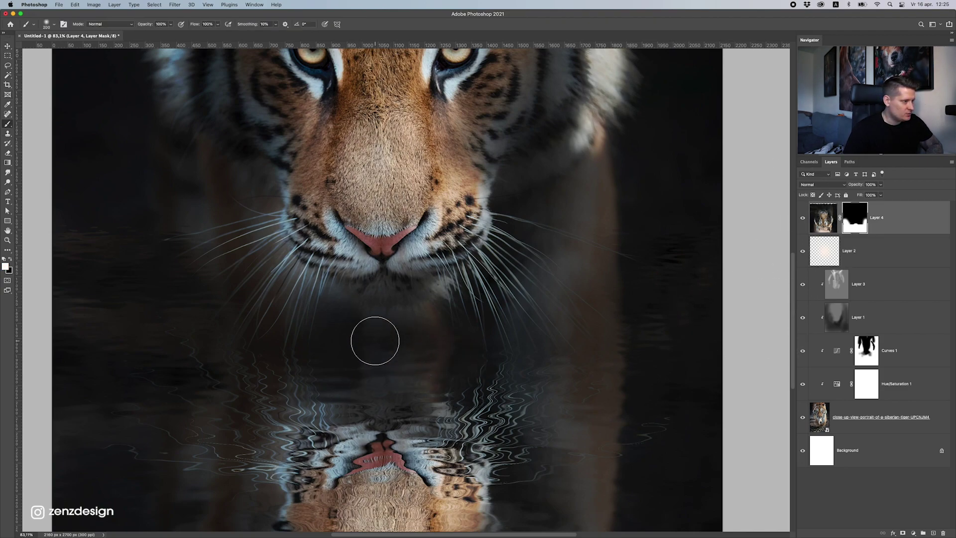
pyautogui.scroll(-4, 405, 375)
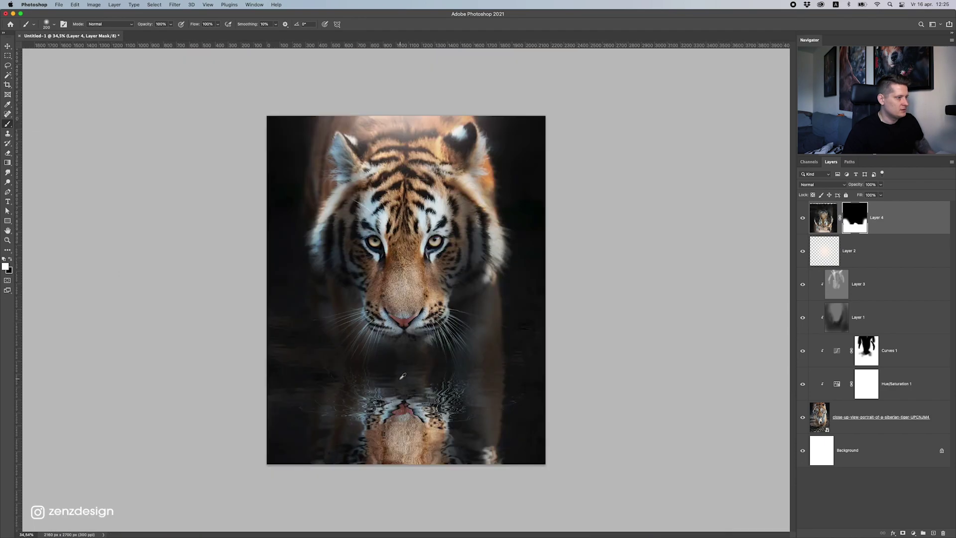
pyautogui.scroll(-2, 421, 378)
pyautogui.scroll(2, 420, 378)
# - Preview the image against a dark grey pasteboard and restore the light grey one
pyautogui.rightClick(580, 300)
pyautogui.click(616, 327)
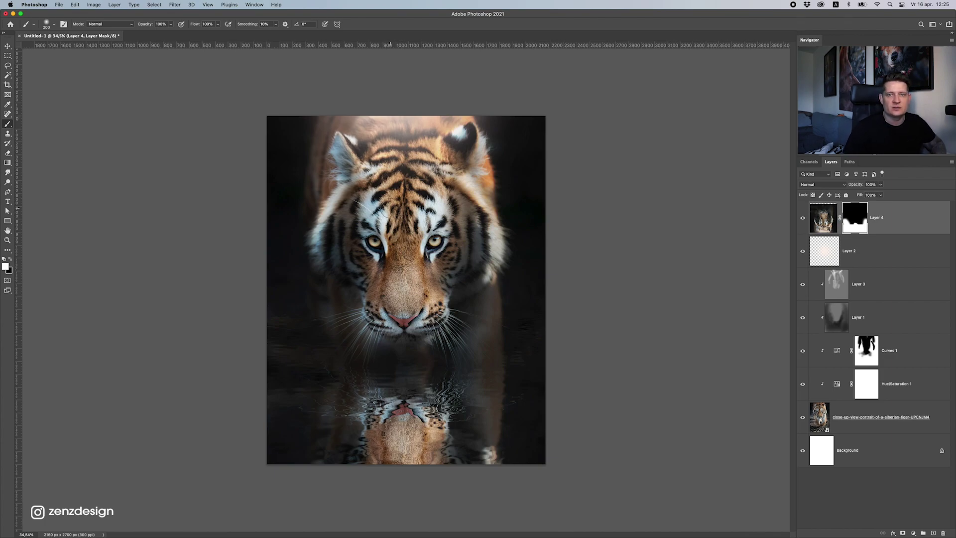
pyautogui.click(8, 46)
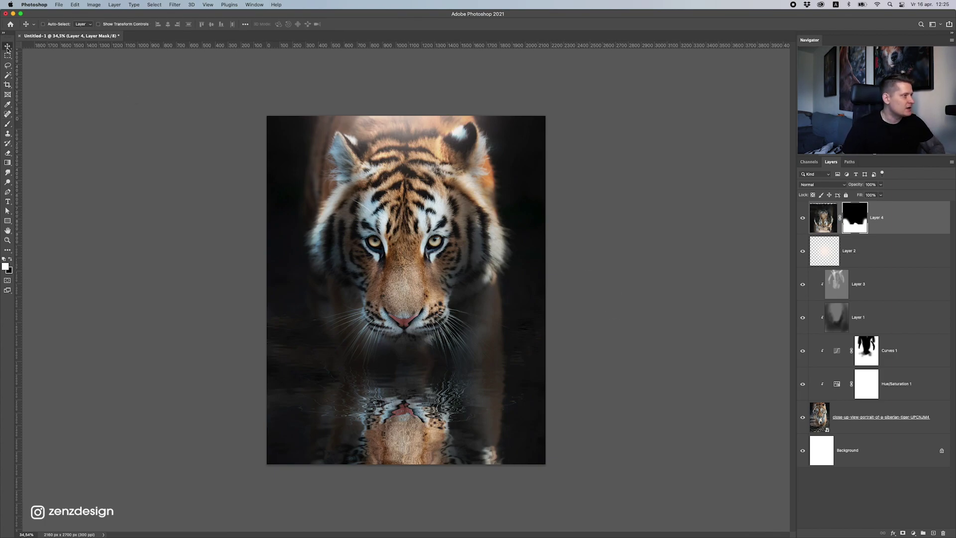
pyautogui.rightClick(627, 215)
pyautogui.click(643, 253)
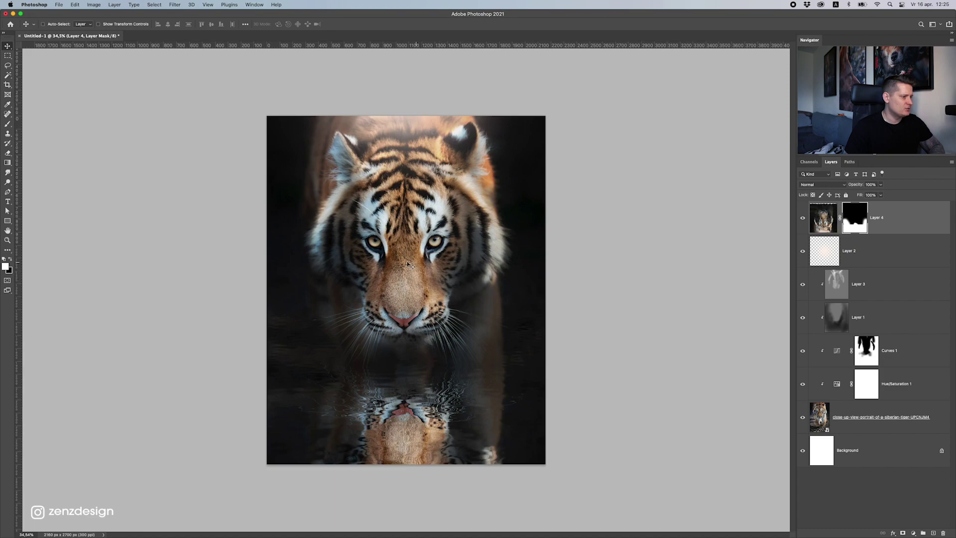
# - Save the composition for the web as tiger0123.png
pyautogui.click(54, 5)
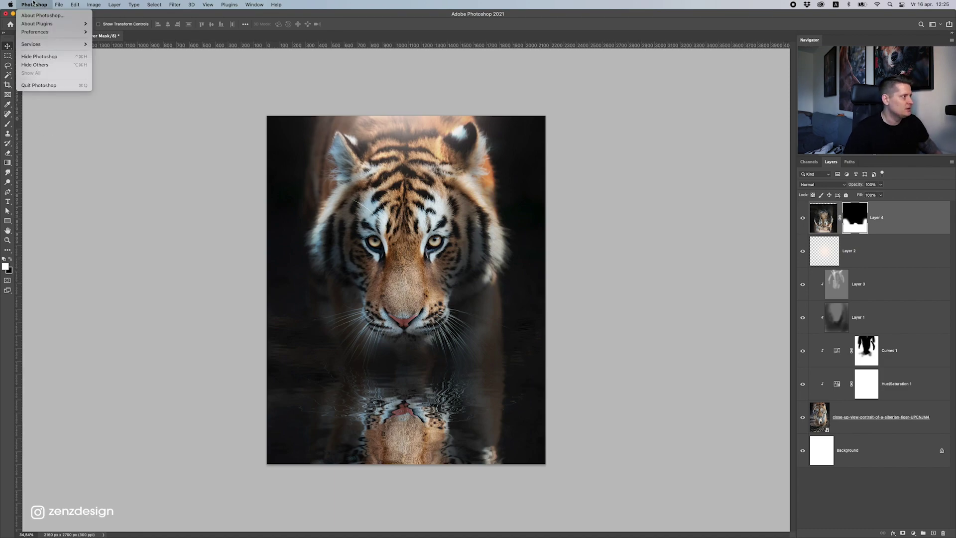
pyautogui.moveTo(105, 96)
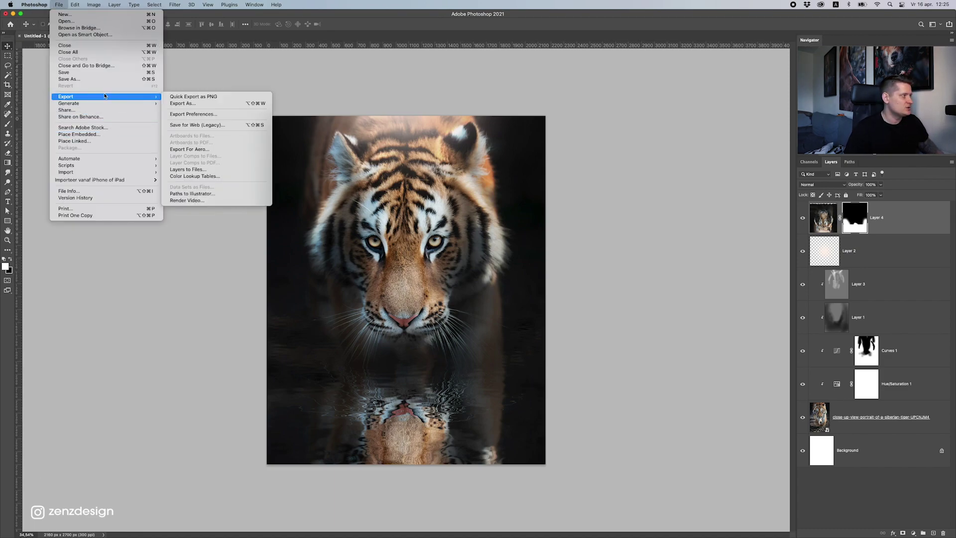
pyautogui.click(214, 122)
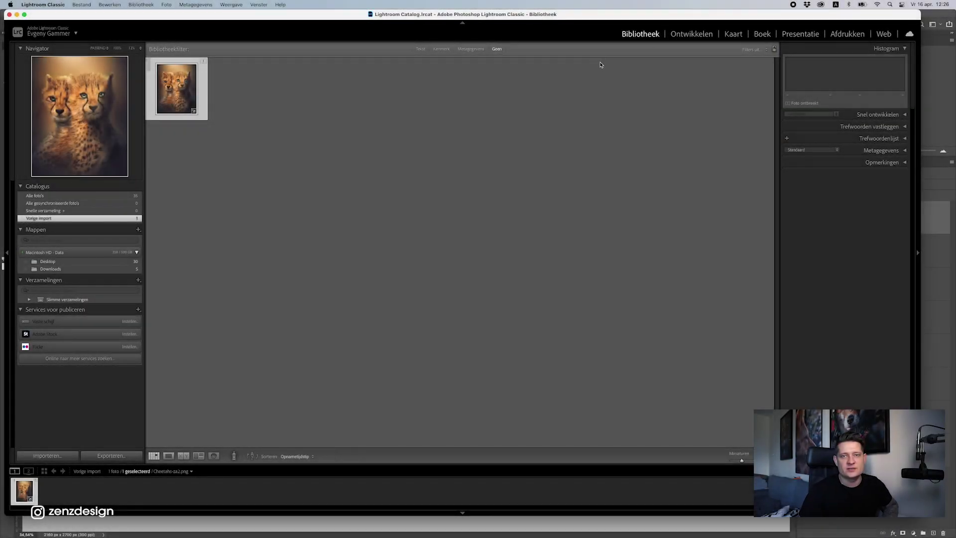
# - Switch to Lightroom Classic, import tiger0123.png and open it in the Develop module
pyautogui.moveTo(955, 149); pyautogui.dragTo(486, 148)
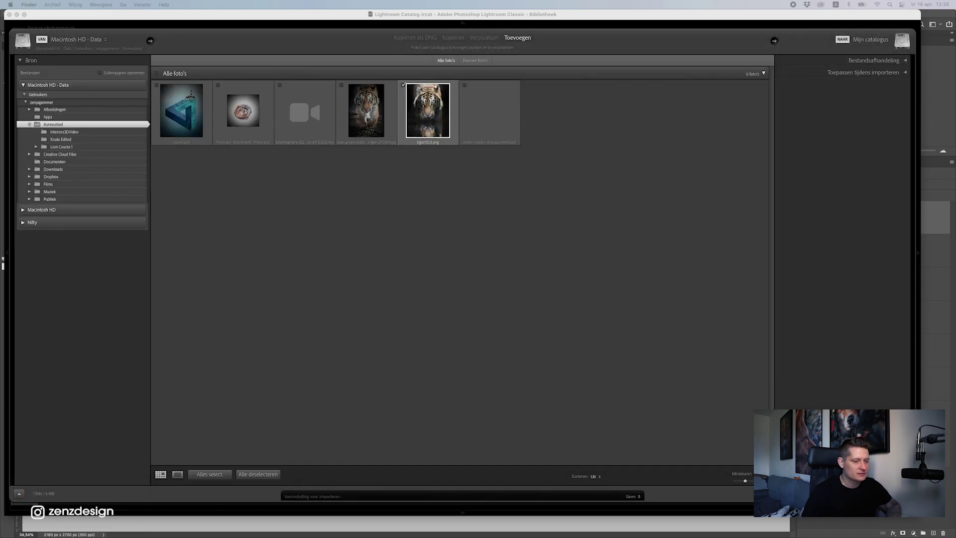
pyautogui.click(890, 493)
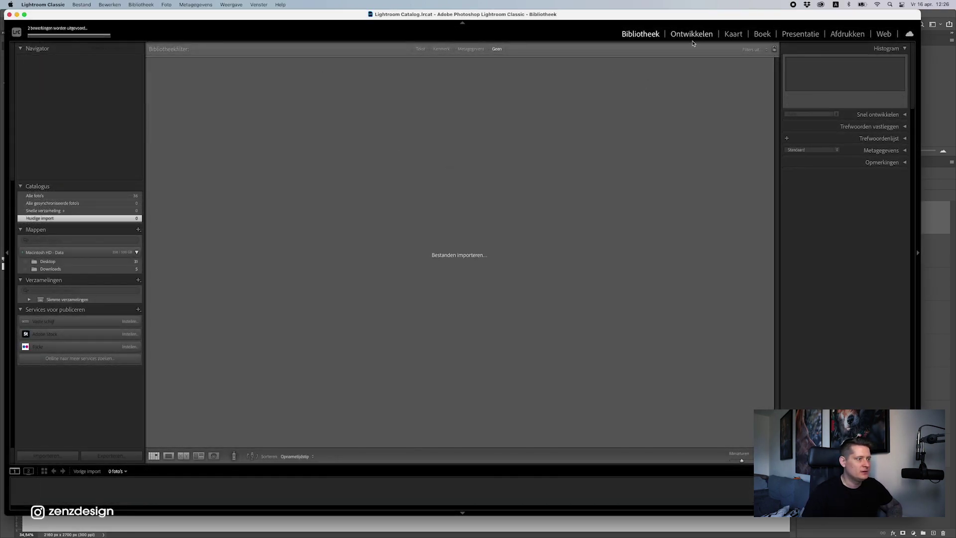
pyautogui.click(689, 35)
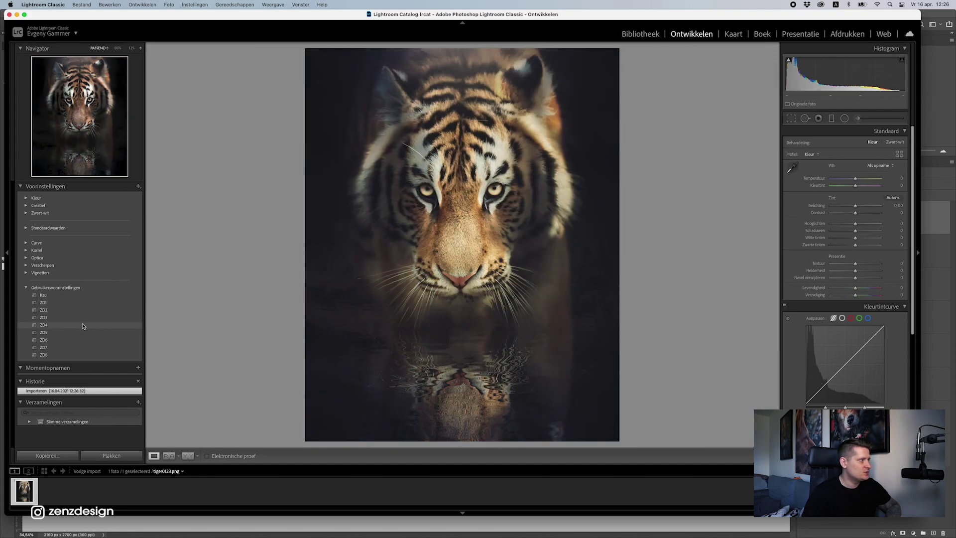
# - Apply the ZD7 preset, centre its radial filter on the tiger's nose and rotate the ellipse nearly level
pyautogui.click(86, 355)
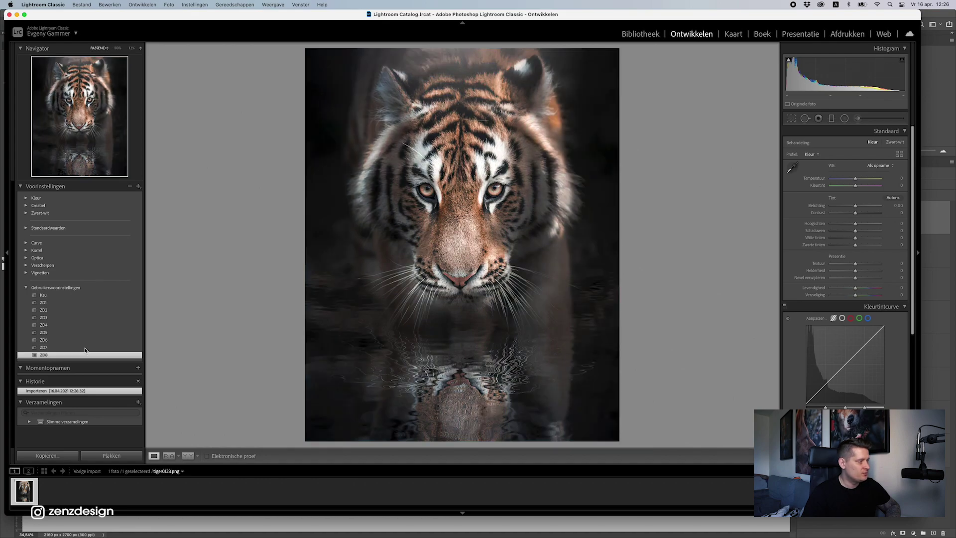
pyautogui.click(86, 348)
pyautogui.click(845, 121)
pyautogui.click(496, 228)
pyautogui.moveTo(496, 228); pyautogui.dragTo(452, 238)
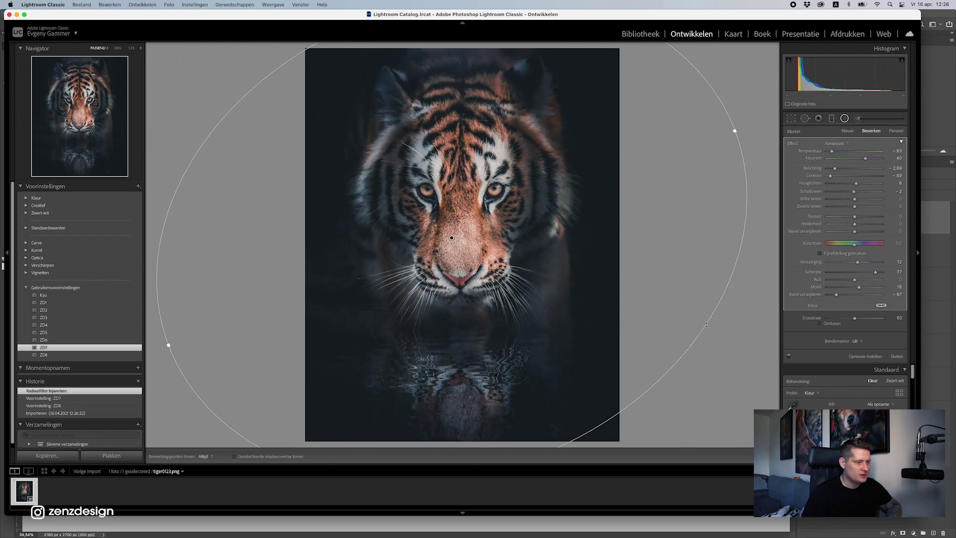
pyautogui.moveTo(708, 324); pyautogui.dragTo(543, 127)
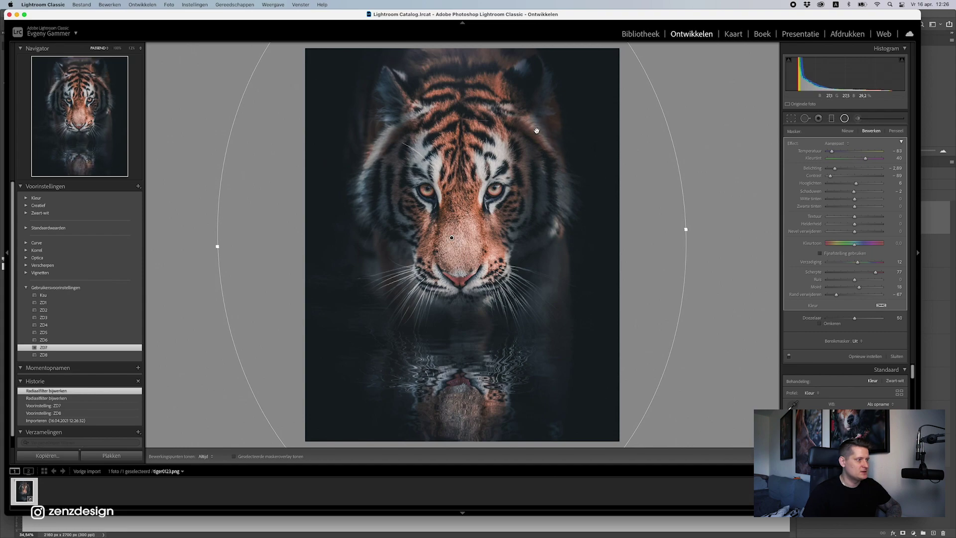
pyautogui.click(844, 120)
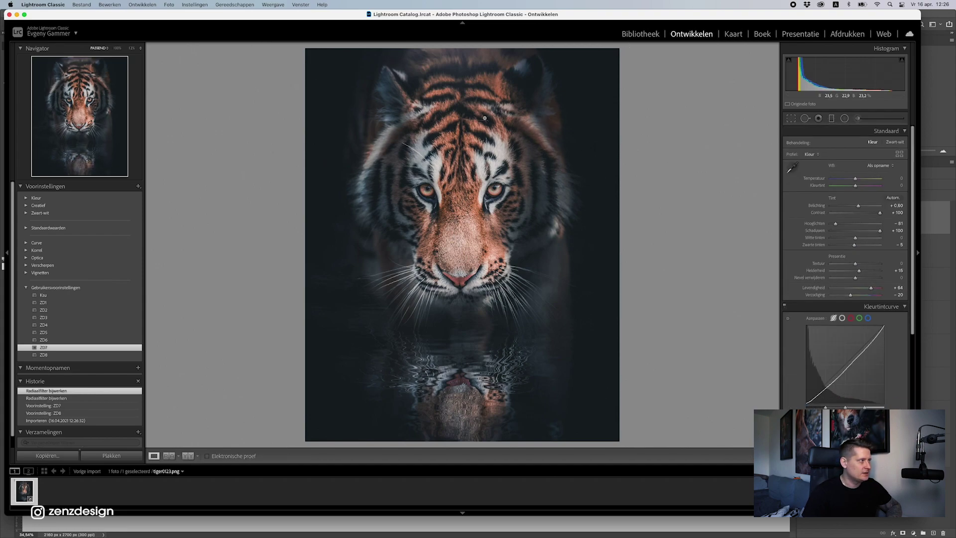
# - Export the ZD7 version of the tiger to disk as tiger0123.jpg
pyautogui.rightClick(485, 117)
pyautogui.moveTo(557, 320)
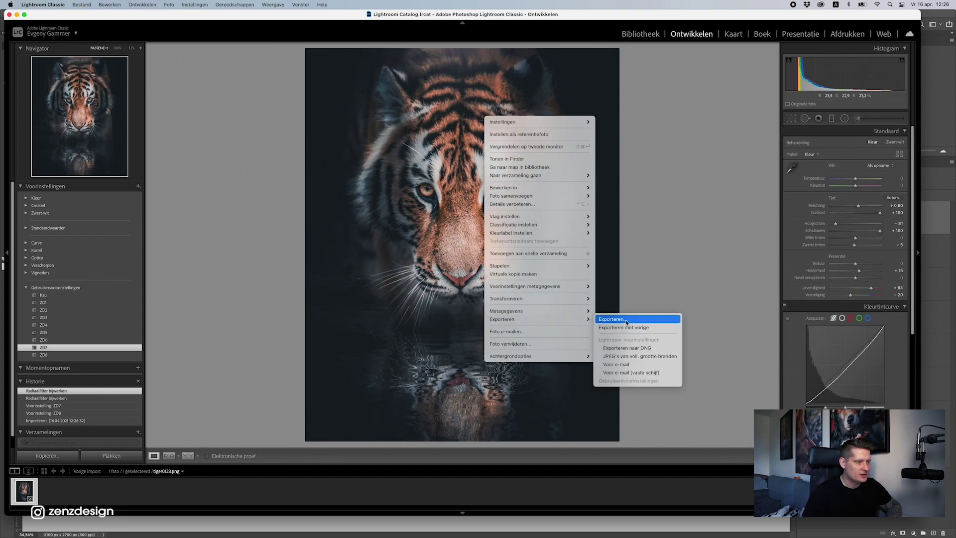
pyautogui.click(613, 319)
pyautogui.click(629, 303)
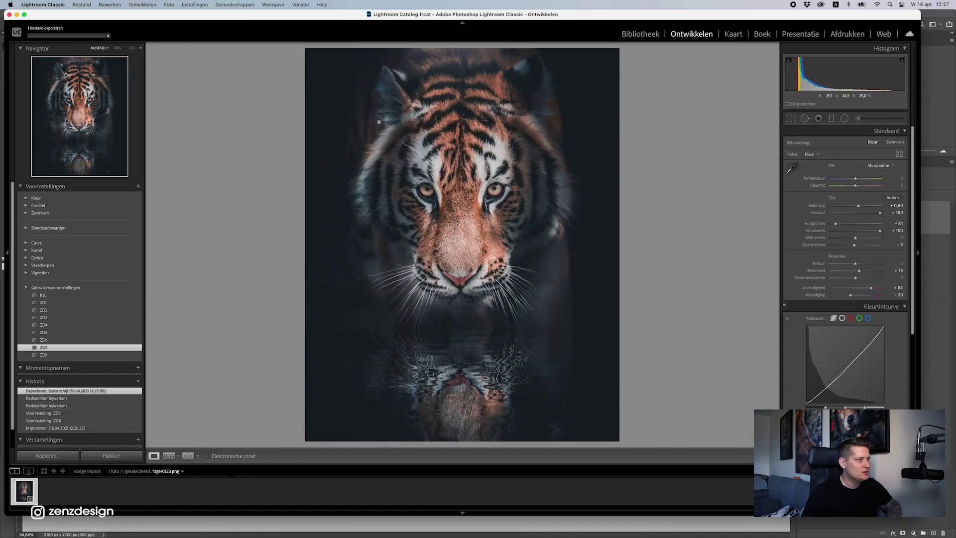
# - Undo the radial filter edits and the ZD7 and ZD8 presets, and apply the ZD1 preset
pyautogui.press('super+z')
pyautogui.press('super+z')
pyautogui.press('super+z')
pyautogui.press('super+z')
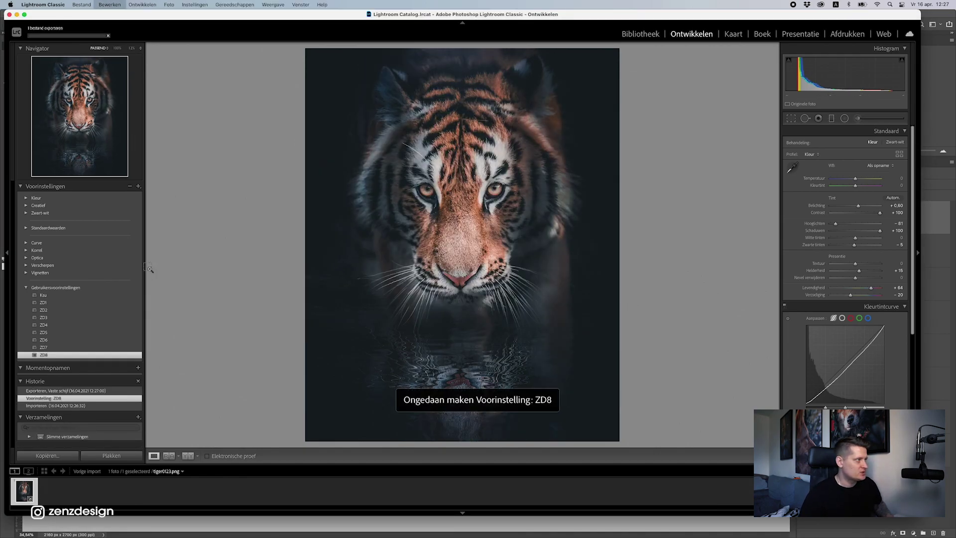
pyautogui.click(76, 304)
# - Enlarge the ZD1 preset's brightening radial filter to surround most of the image, centring it on the tiger's nose and levelling the ellipse
pyautogui.click(845, 118)
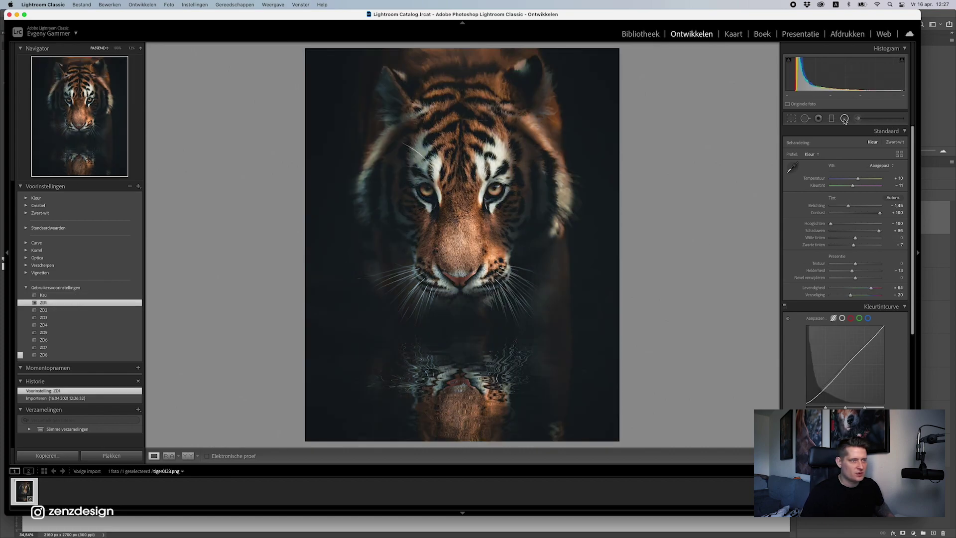
pyautogui.click(493, 260)
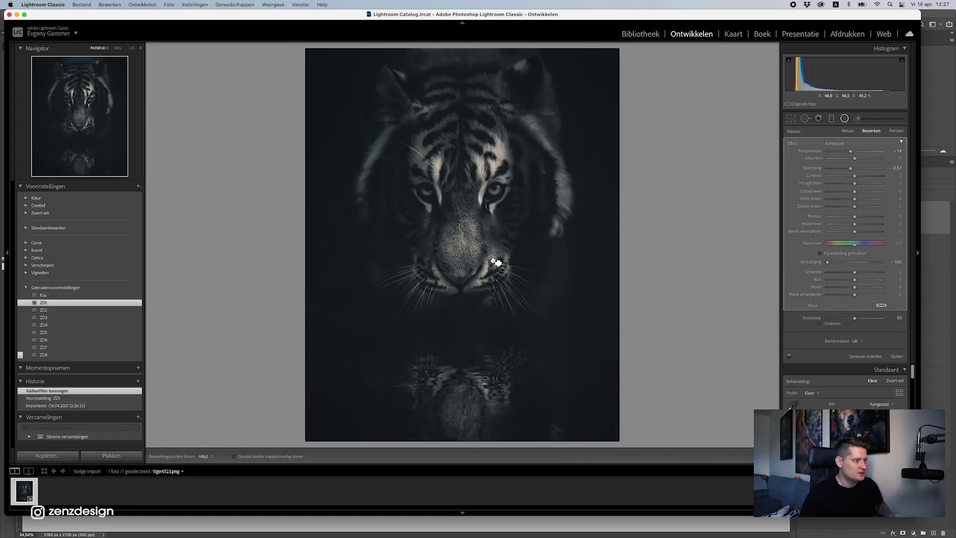
pyautogui.press('super+z')
pyautogui.click(493, 261)
pyautogui.moveTo(493, 260); pyautogui.dragTo(445, 150)
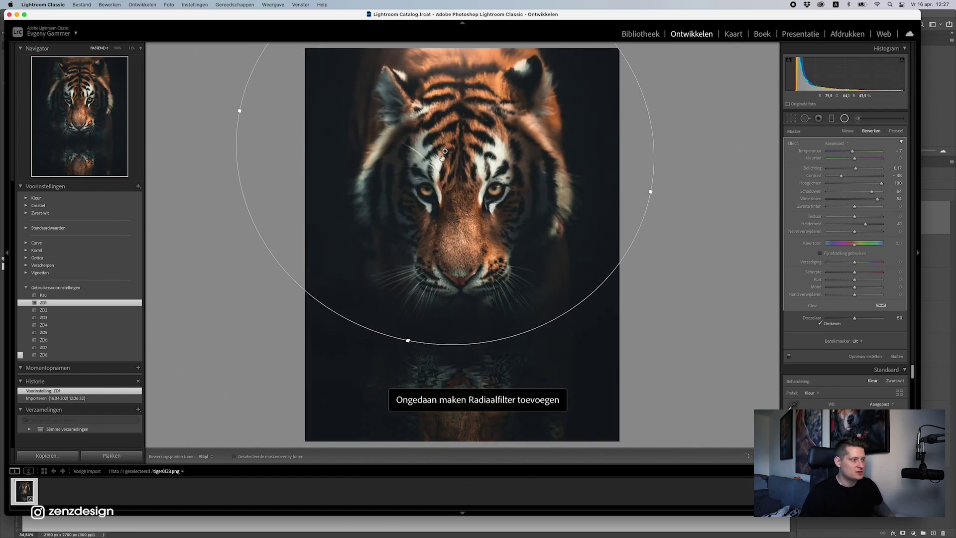
pyautogui.moveTo(408, 341); pyautogui.dragTo(391, 443)
pyautogui.moveTo(445, 151); pyautogui.dragTo(469, 226)
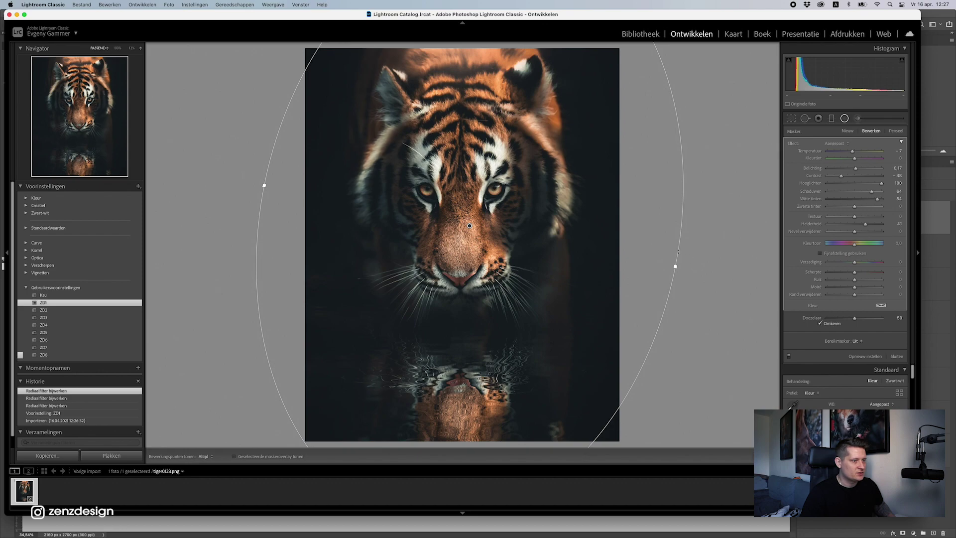
pyautogui.moveTo(678, 249); pyautogui.dragTo(642, 190)
pyautogui.moveTo(647, 203); pyautogui.dragTo(733, 209)
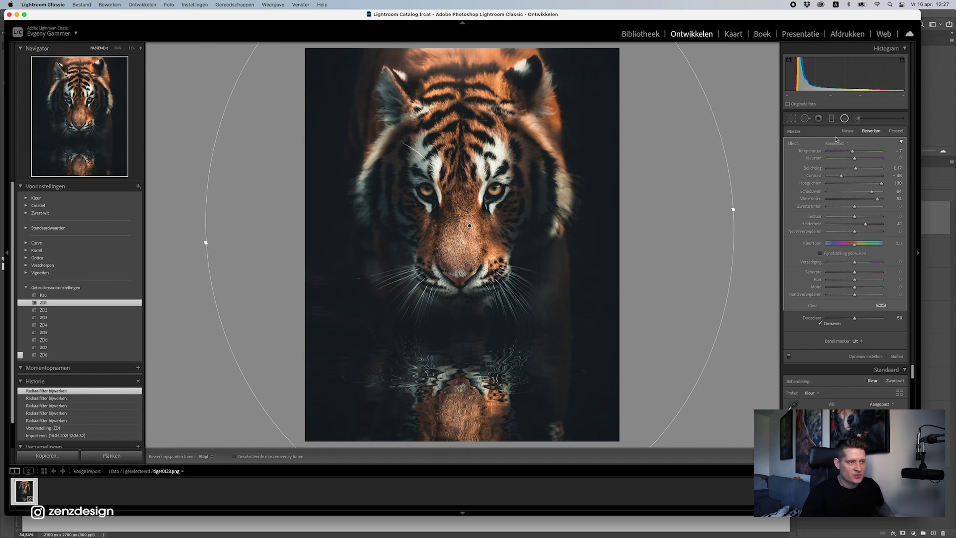
pyautogui.click(845, 118)
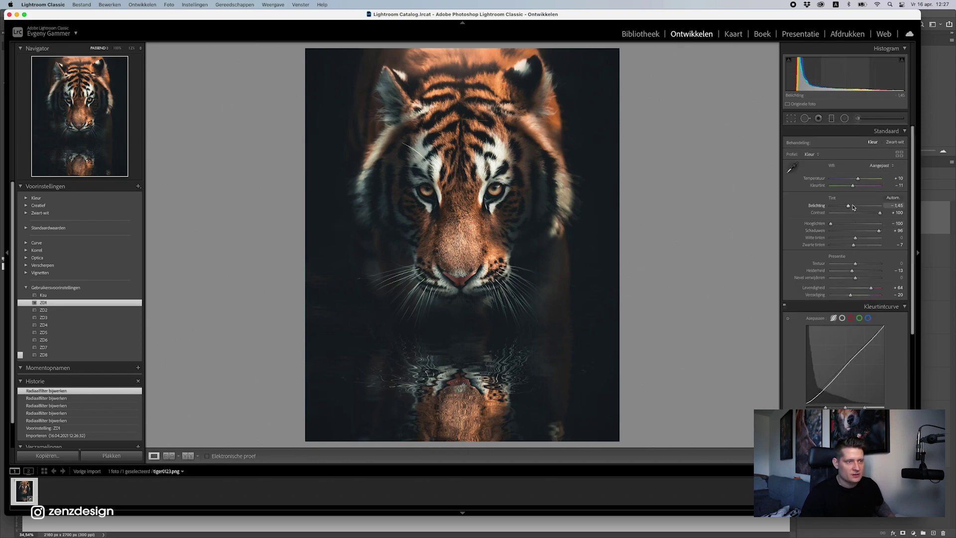
# - Set the exposure to -1.25 and export this version with the previous export settings under a unique file name
pyautogui.moveTo(853, 207); pyautogui.dragTo(851, 205)
pyautogui.rightClick(381, 93)
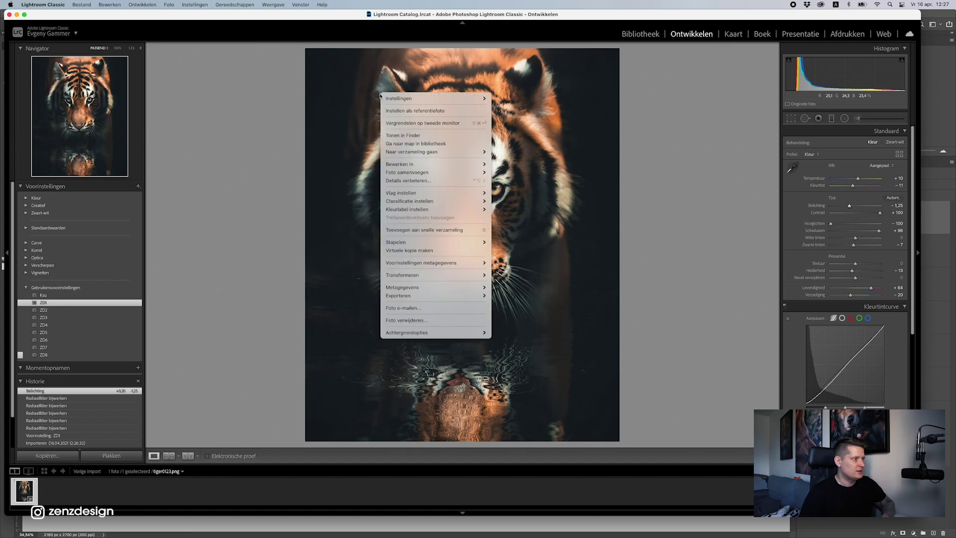
pyautogui.moveTo(475, 295)
pyautogui.click(503, 303)
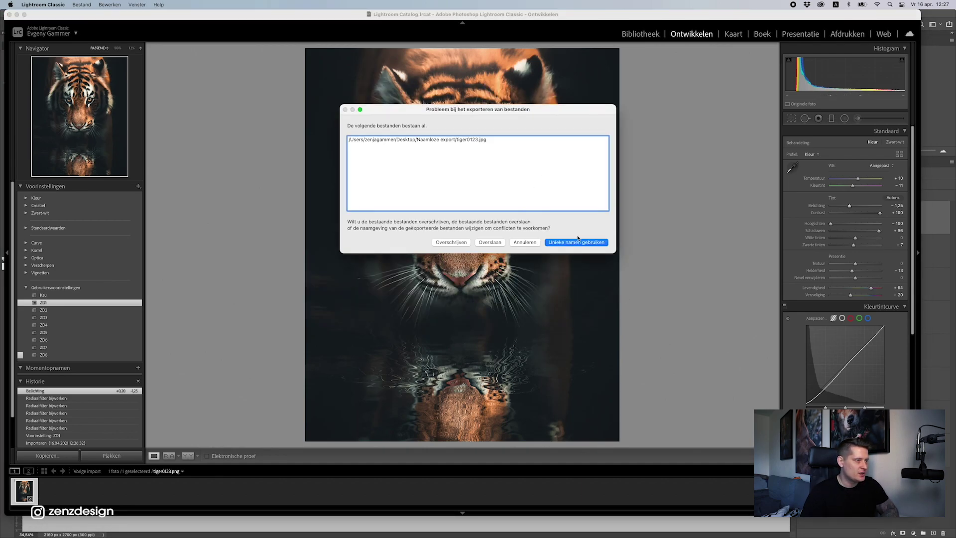
pyautogui.click(576, 243)
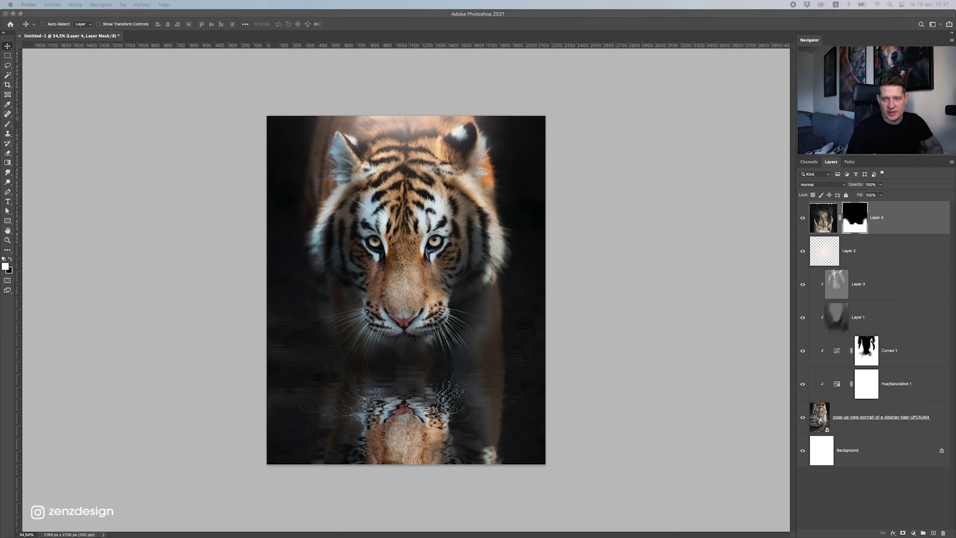
# - Switch to Photoshop and place the exported tiger0123 and tiger0123-2 images as layers above the reflection
pyautogui.moveTo(955, 221); pyautogui.dragTo(427, 164)
pyautogui.press('Return')
pyautogui.press('Return')
# - Hide the tiger0123-2 layer, move tiger0123 beneath it and show only tiger0123 of the two
pyautogui.click(802, 218)
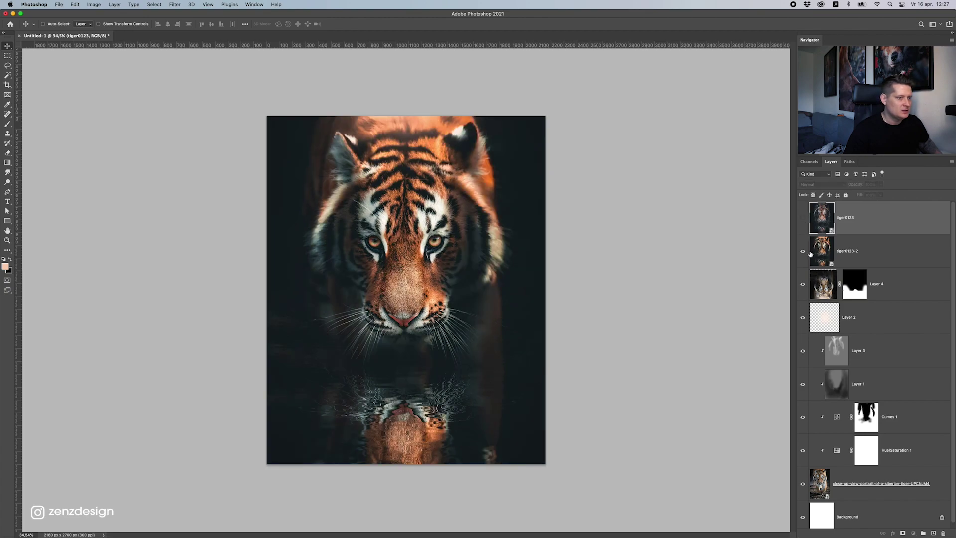
pyautogui.click(810, 254)
pyautogui.click(803, 251)
pyautogui.moveTo(868, 228); pyautogui.dragTo(868, 268)
pyautogui.click(803, 251)
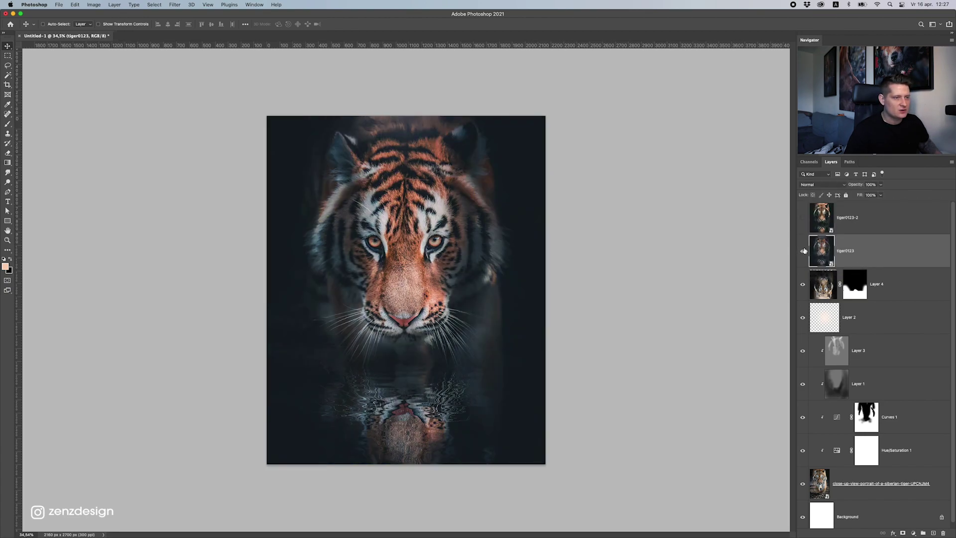
# - Set the tiger0123 layer to the Color blend mode at 61% opacity
pyautogui.click(809, 184)
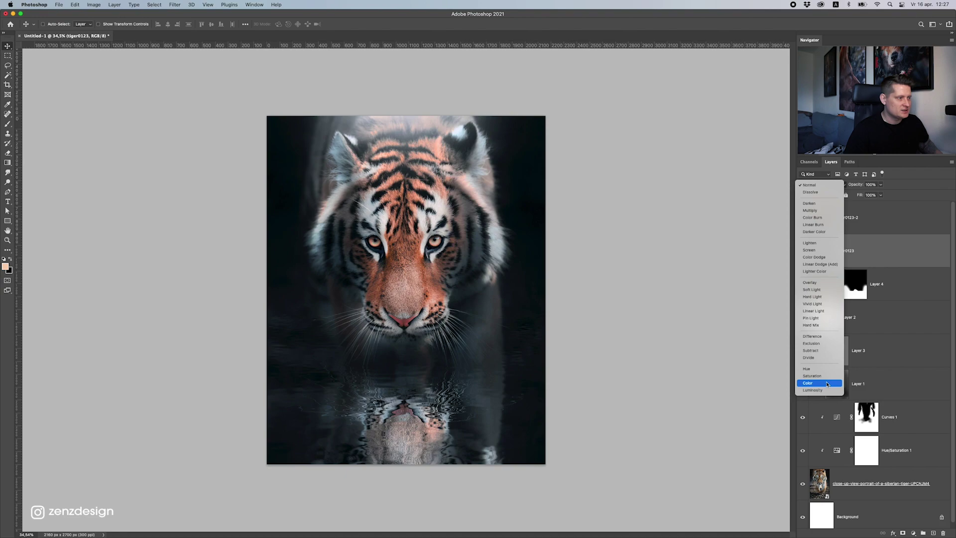
pyautogui.click(827, 384)
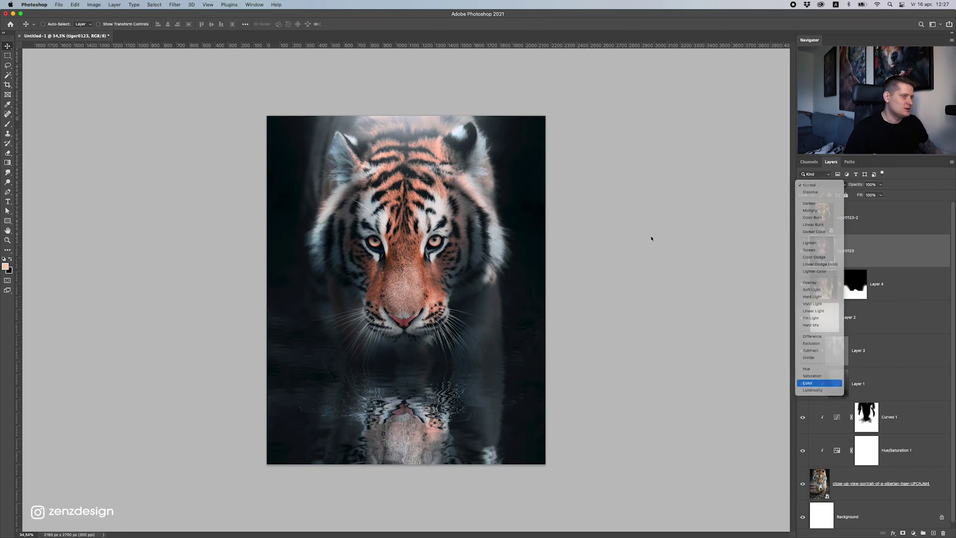
pyautogui.click(880, 185)
pyautogui.click(843, 195)
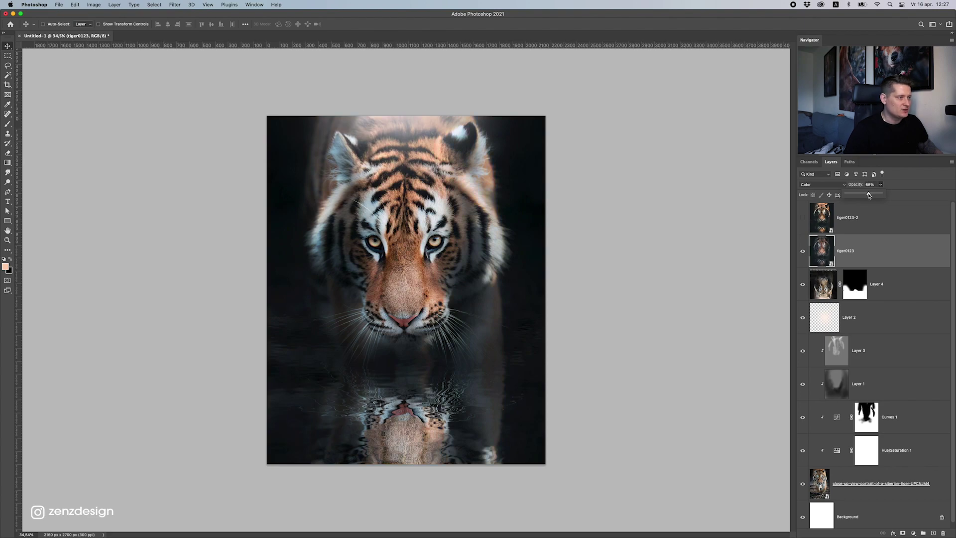
# - Set the tiger0123 layer's blend mode to Normal and its opacity to 68%
pyautogui.click(829, 184)
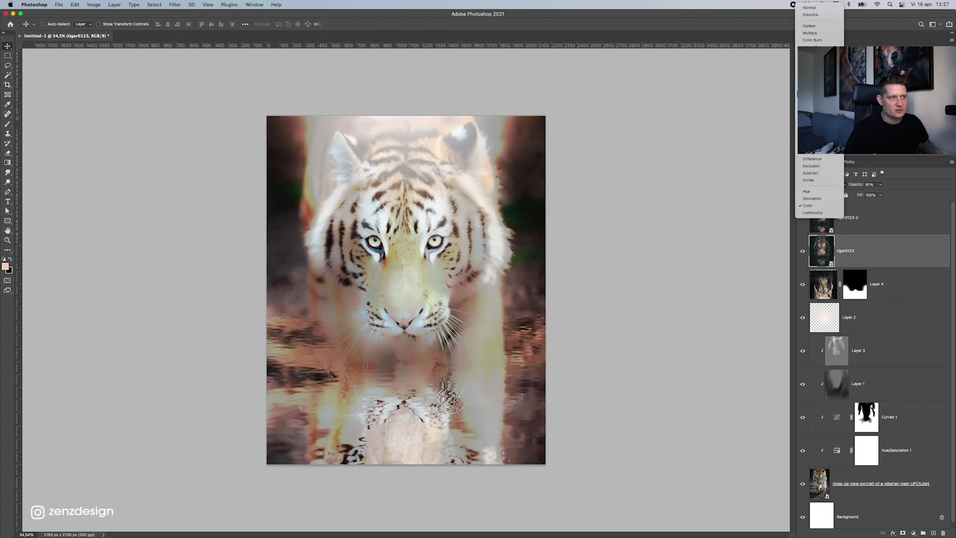
pyautogui.click(814, 8)
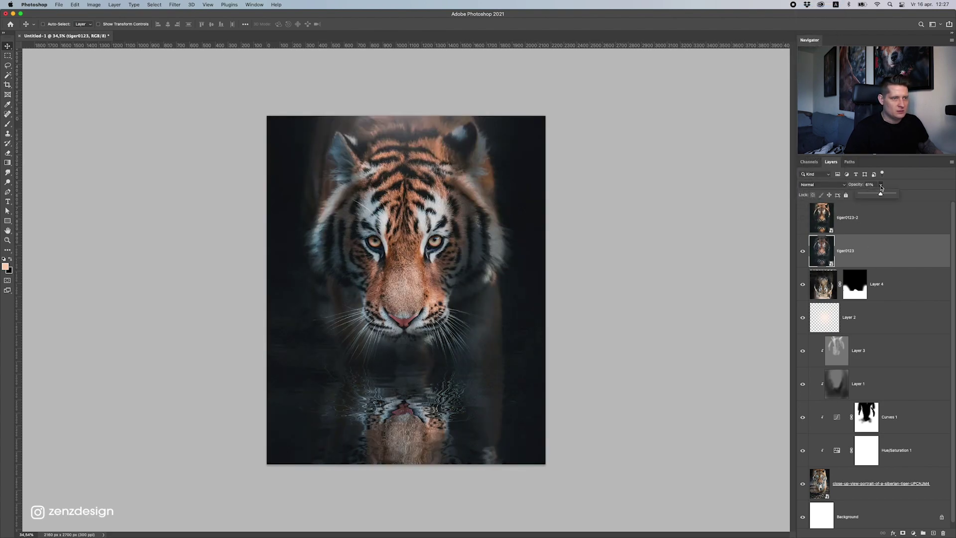
pyautogui.moveTo(880, 193)
pyautogui.mouseDown()
pyautogui.moveTo(891, 198)
pyautogui.moveTo(882, 198)
pyautogui.mouseUp()
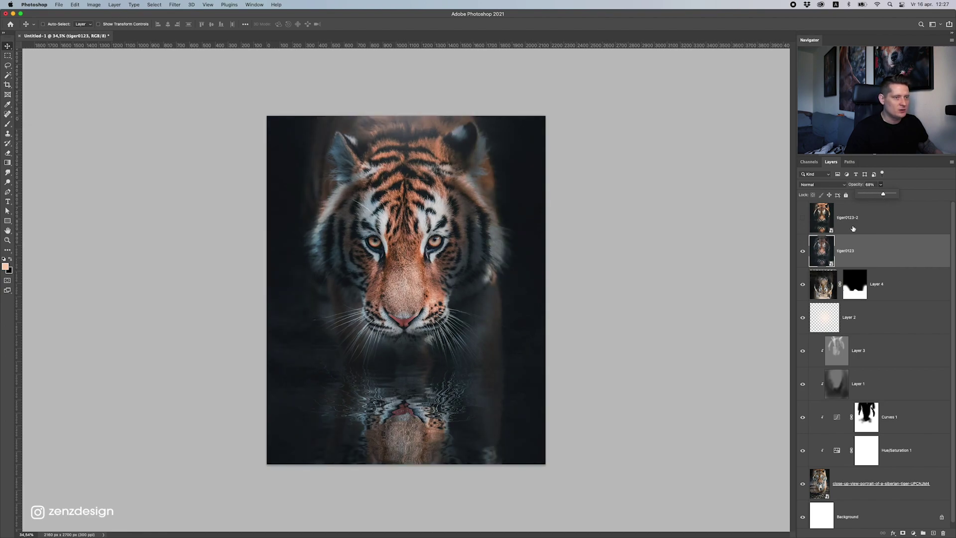
# - Show the tiger0123-2 layer and lower its opacity to 22%
pyautogui.click(854, 219)
pyautogui.click(802, 218)
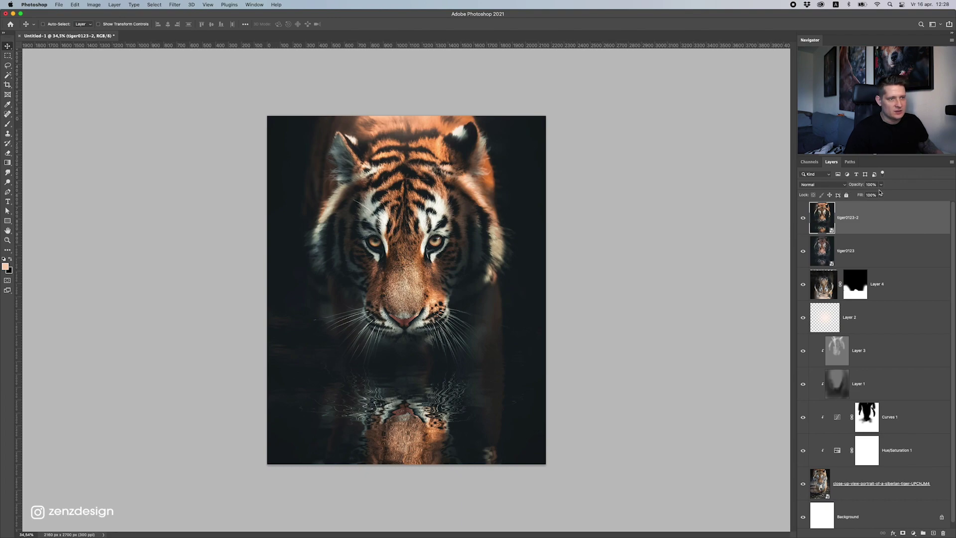
pyautogui.moveTo(875, 192); pyautogui.dragTo(855, 195)
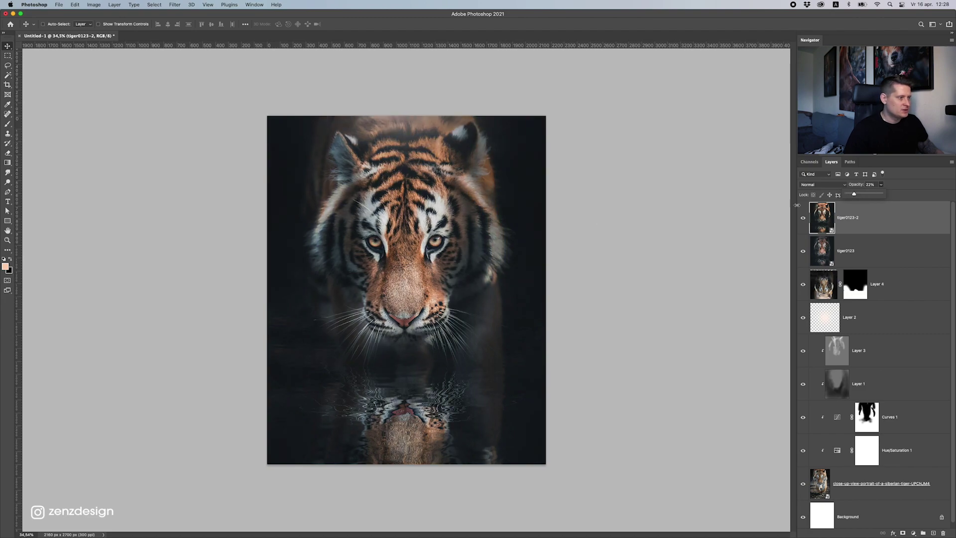
# - Change the area surrounding the canvas to Black
pyautogui.scroll(-5, 508, 250)
pyautogui.scroll(3, 518, 252)
pyautogui.rightClick(579, 241)
pyautogui.click(593, 254)
pyautogui.scroll(4, 435, 288)
pyautogui.scroll(-1, 435, 288)
# - Raise the tiger0123-2 layer's opacity to 34%
pyautogui.click(880, 185)
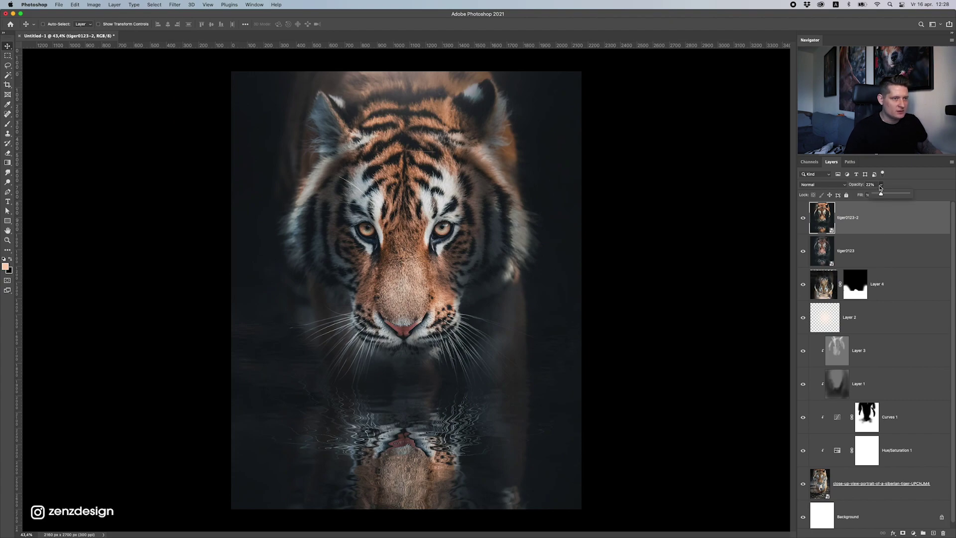
pyautogui.moveTo(877, 196)
pyautogui.mouseDown()
pyautogui.moveTo(891, 195)
pyautogui.moveTo(883, 195)
pyautogui.mouseUp()
pyautogui.click(872, 247)
pyautogui.click(881, 185)
pyautogui.scroll(-3, 521, 267)
pyautogui.scroll(3, 519, 271)
pyautogui.click(879, 205)
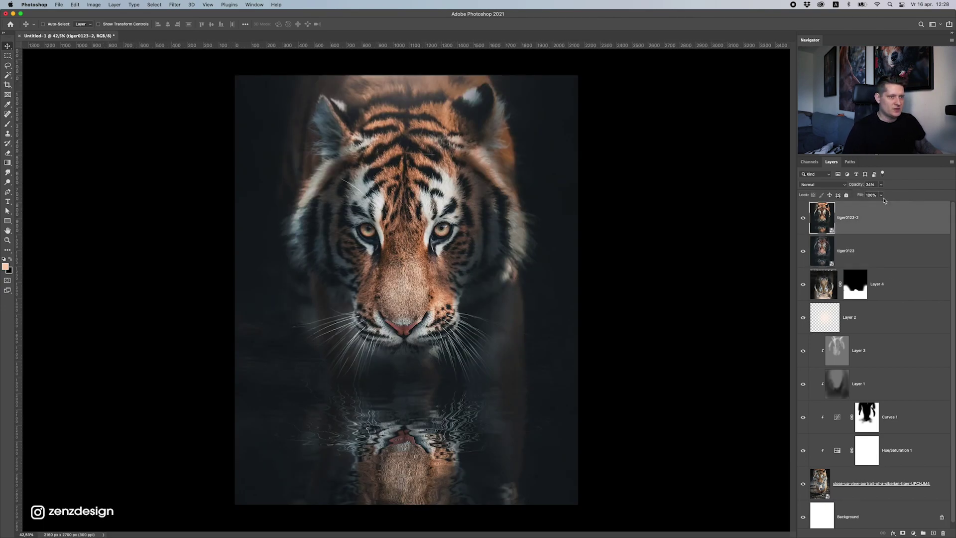
# - Set the tiger0123-2 layer to the Soft Light blend mode at 25% opacity
pyautogui.click(831, 186)
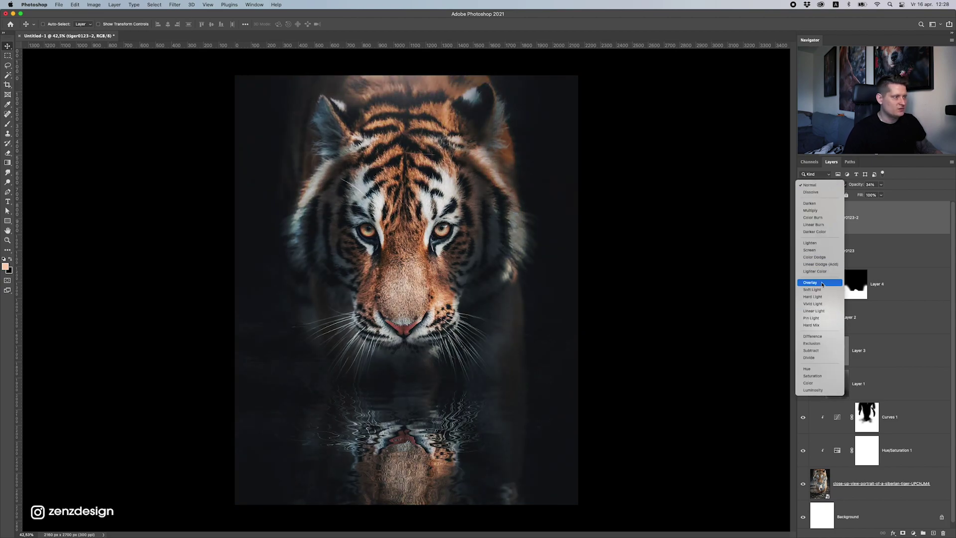
pyautogui.click(825, 291)
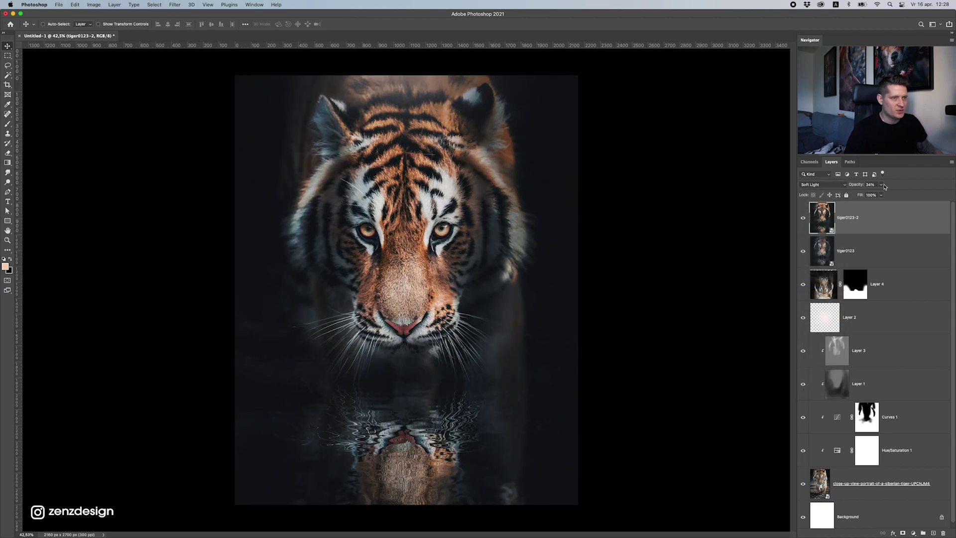
pyautogui.moveTo(882, 188)
pyautogui.mouseDown()
pyautogui.moveTo(892, 196)
pyautogui.moveTo(883, 195)
pyautogui.mouseUp()
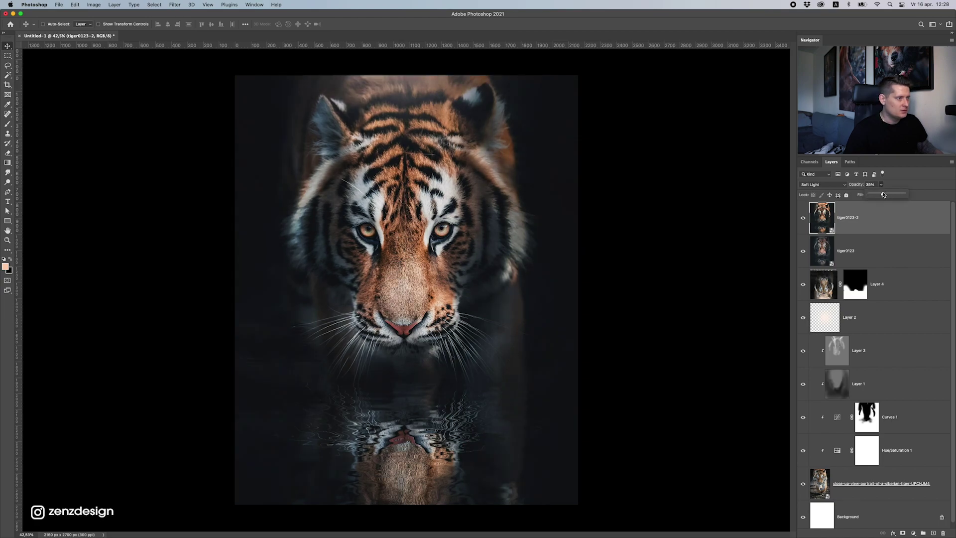
pyautogui.scroll(-5, 530, 300)
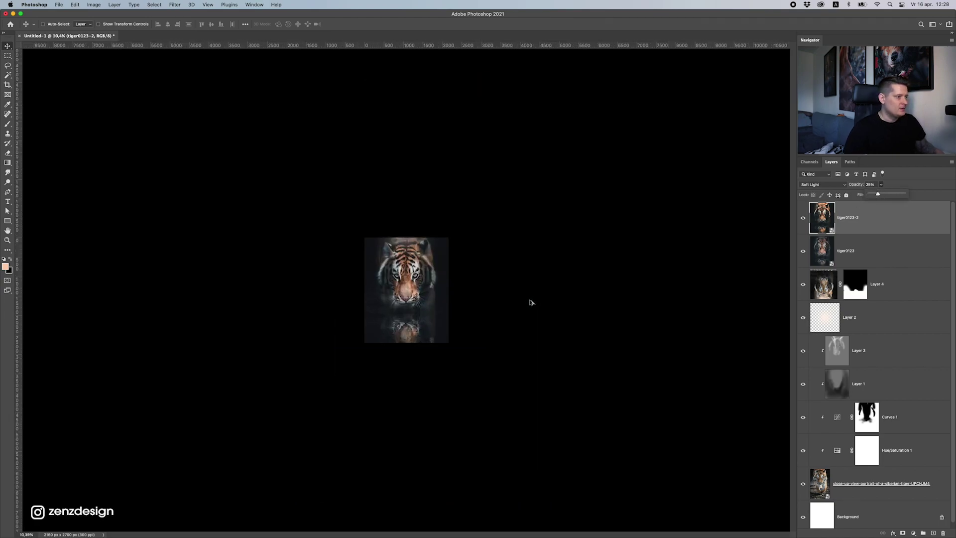
pyautogui.scroll(4, 531, 300)
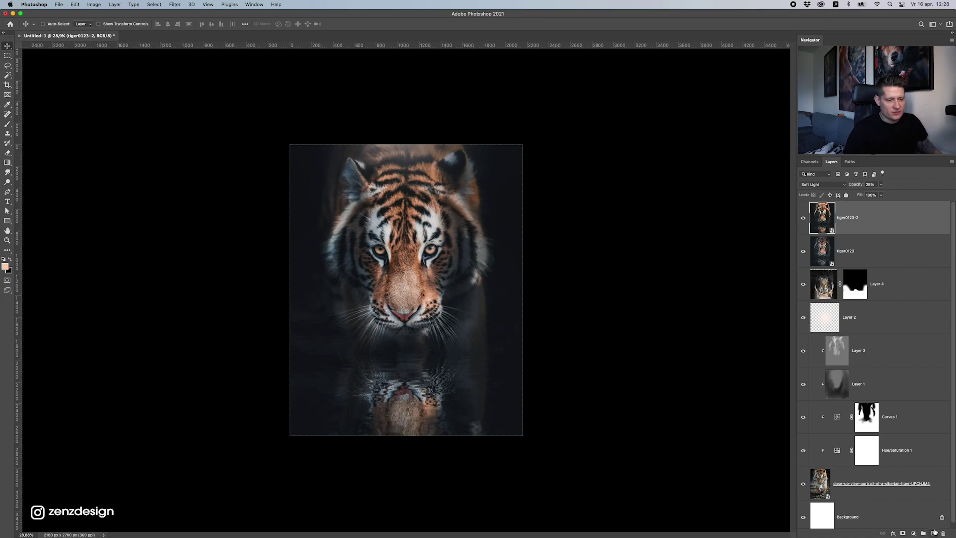
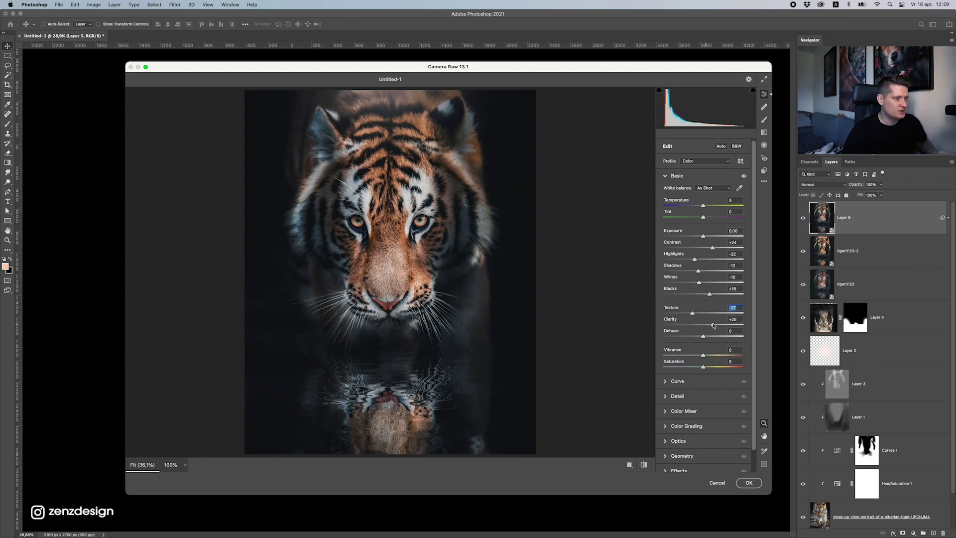
# - In Camera Raw, set Clarity to +19 and raise the tone curve's Highlights to +34, Lights to +14 and Darks slightly
pyautogui.click(711, 325)
pyautogui.scroll(-1, 710, 331)
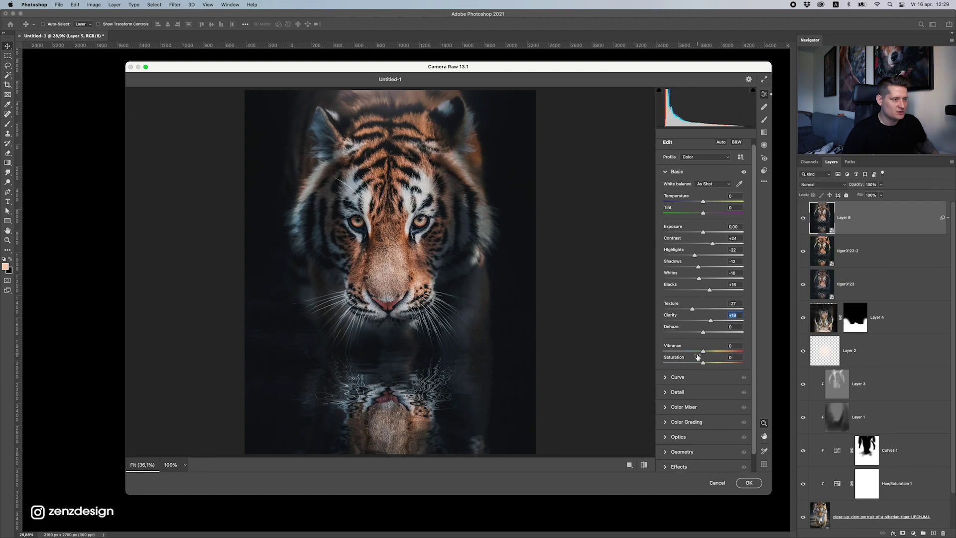
pyautogui.click(692, 382)
pyautogui.moveTo(703, 316); pyautogui.dragTo(705, 343)
pyautogui.click(710, 342)
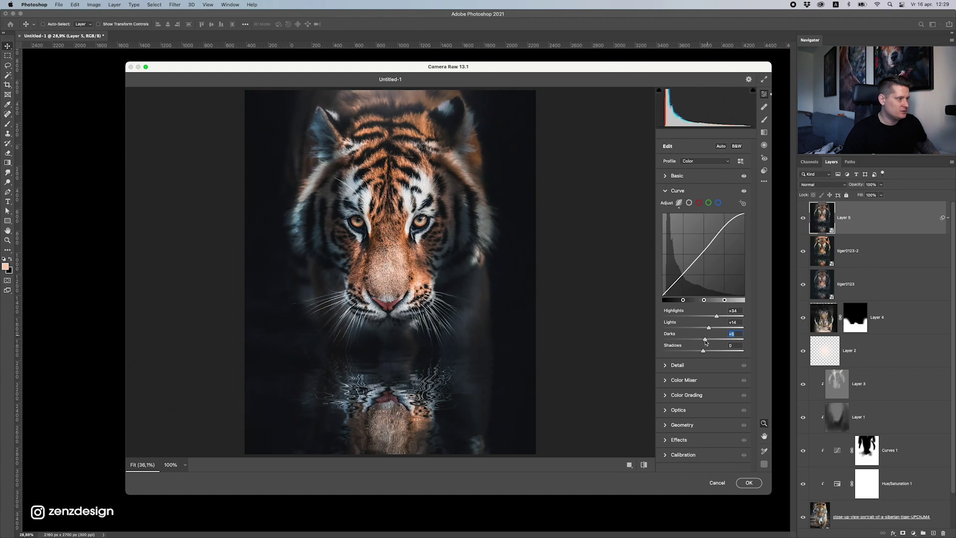
# - Set the saturation of the blues to -100 in the Color Mixer
pyautogui.click(691, 381)
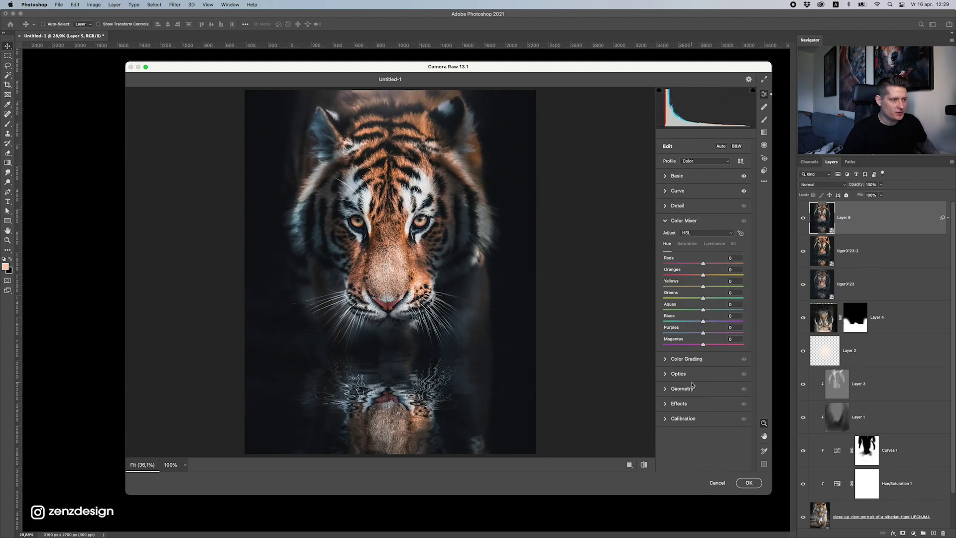
pyautogui.moveTo(703, 321); pyautogui.dragTo(636, 305)
pyautogui.doubleClick(742, 322)
pyautogui.click(687, 244)
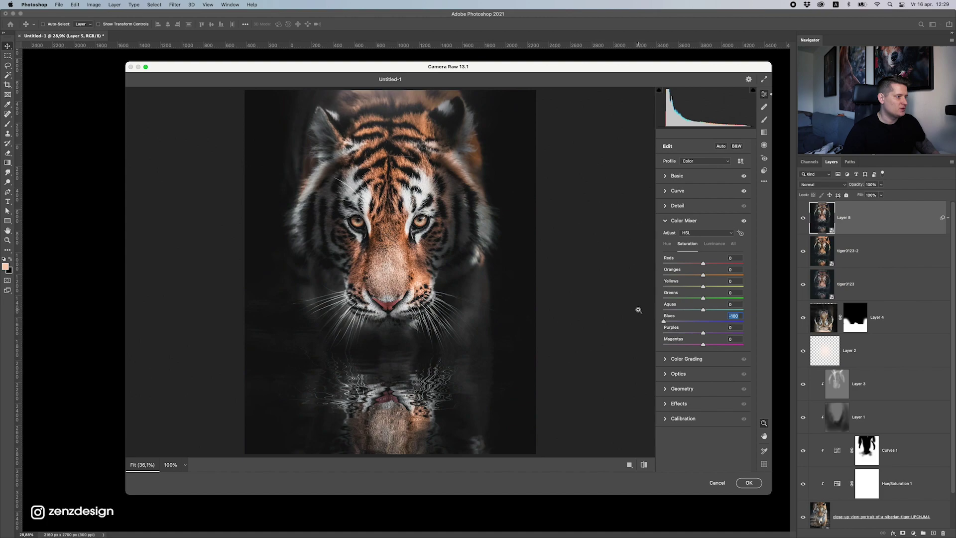
pyautogui.click(714, 244)
pyautogui.moveTo(703, 274); pyautogui.dragTo(669, 274)
pyautogui.doubleClick(668, 273)
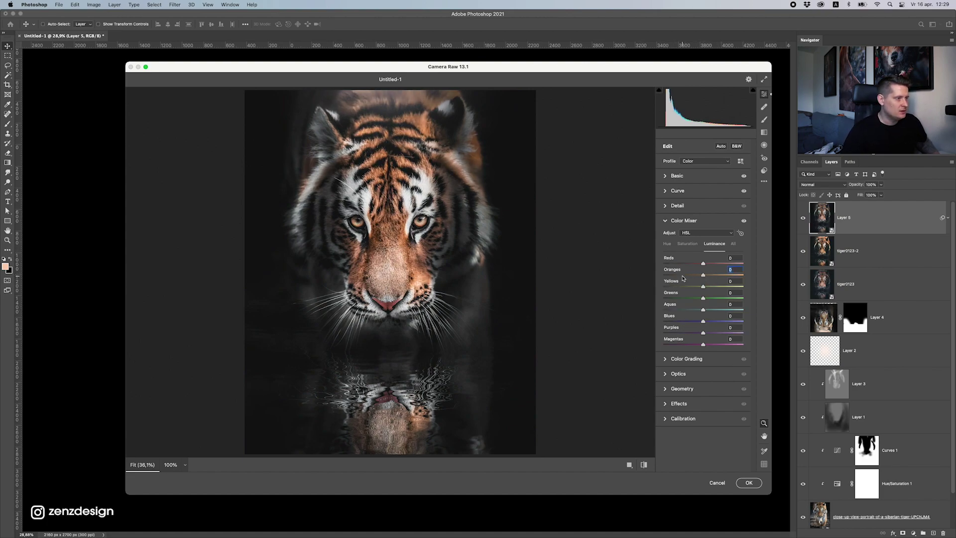
pyautogui.click(690, 358)
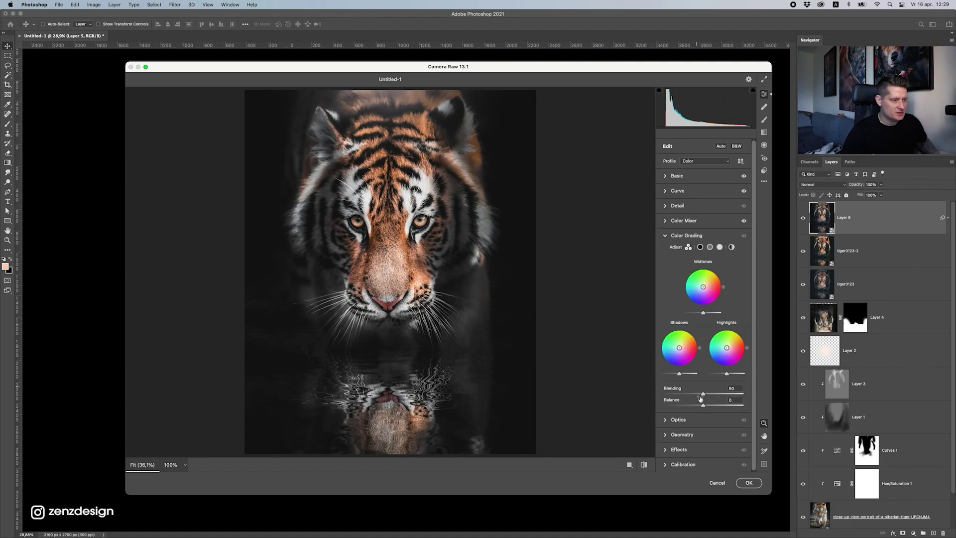
pyautogui.click(692, 445)
pyautogui.moveTo(703, 314); pyautogui.dragTo(671, 314)
pyautogui.doubleClick(671, 314)
# - In Calibration, shift the red primary hue slightly negative, raise its saturation to +15 and apply the Camera Raw filter
pyautogui.click(697, 327)
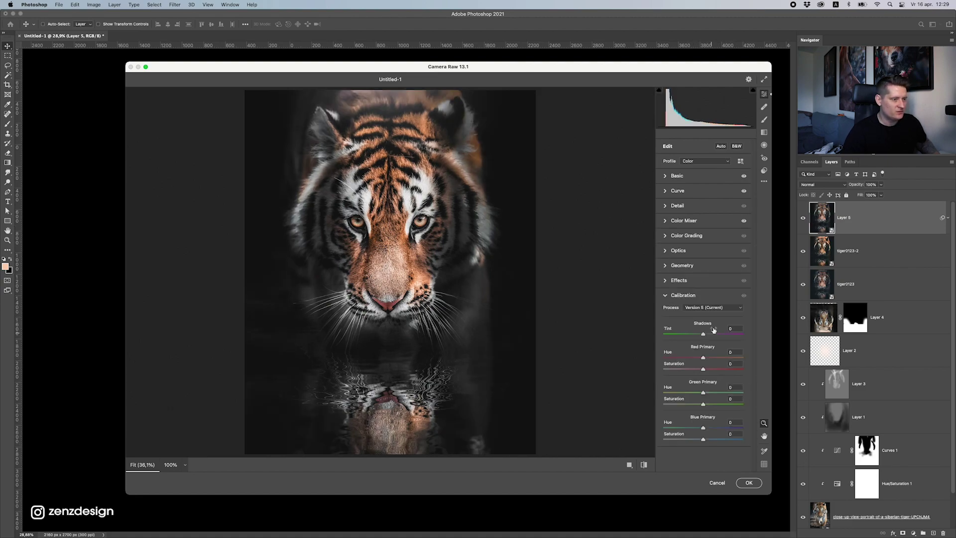
pyautogui.moveTo(703, 358); pyautogui.dragTo(683, 358)
pyautogui.doubleClick(684, 358)
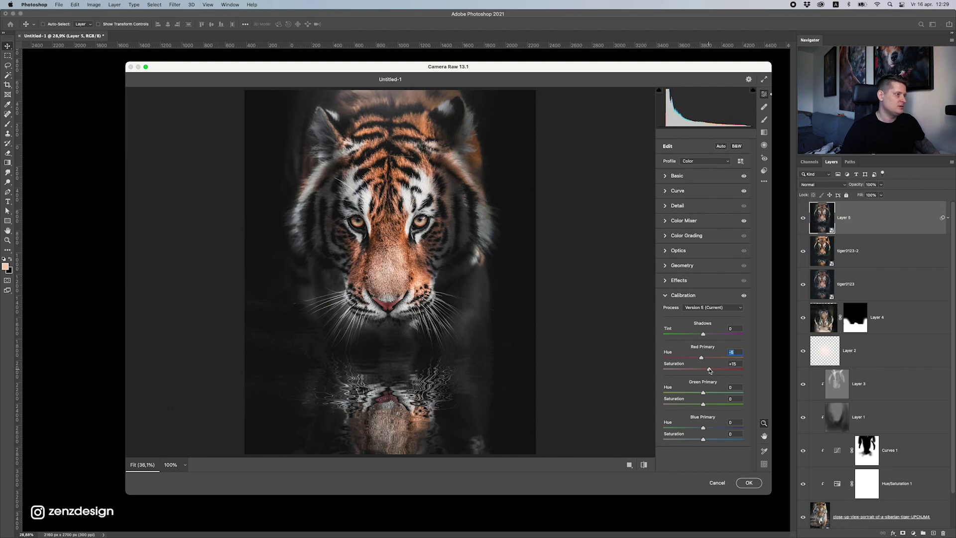
pyautogui.click(749, 482)
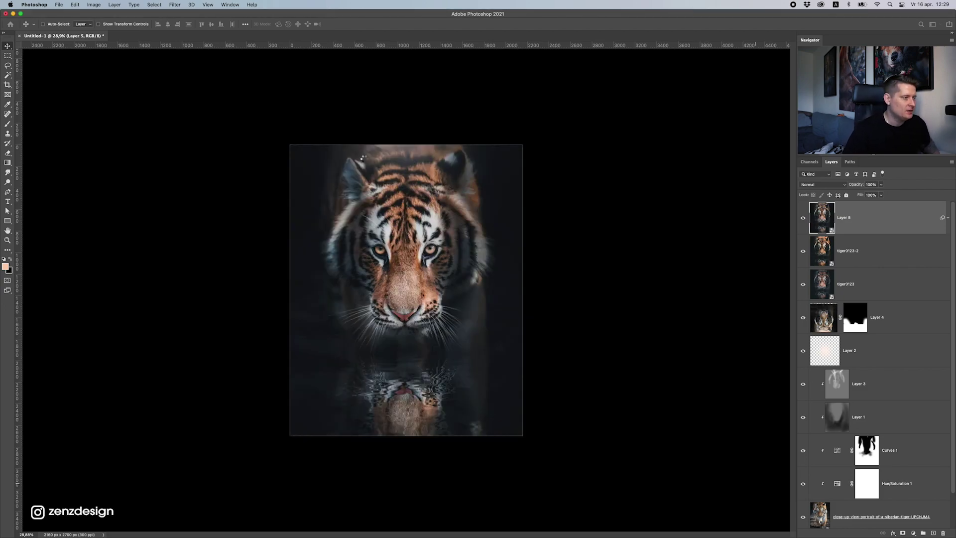
# - Add a Color Balance adjustment layer above Layer 5 with midtones at +8 towards red and +2 towards blue
pyautogui.scroll(-10, 483, 278)
pyautogui.scroll(10, 483, 277)
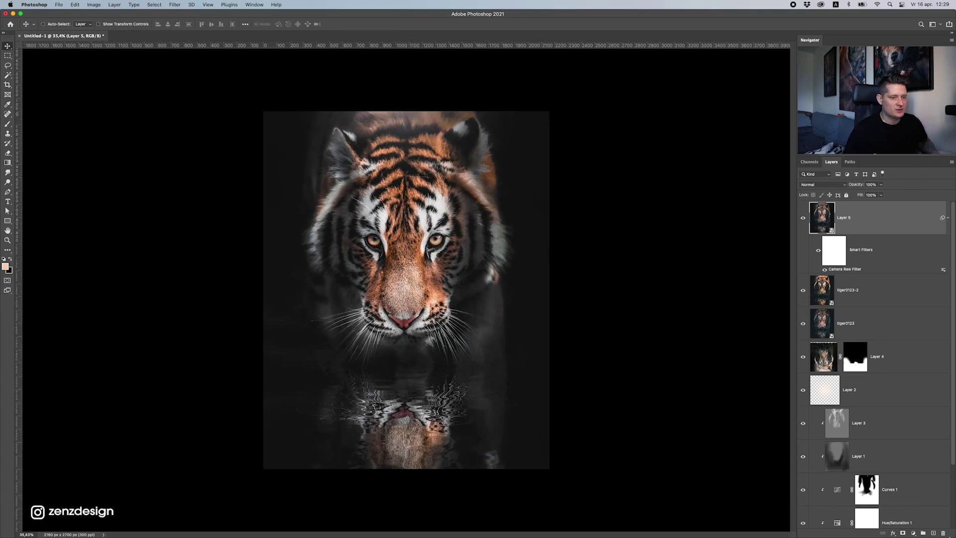
pyautogui.click(913, 533)
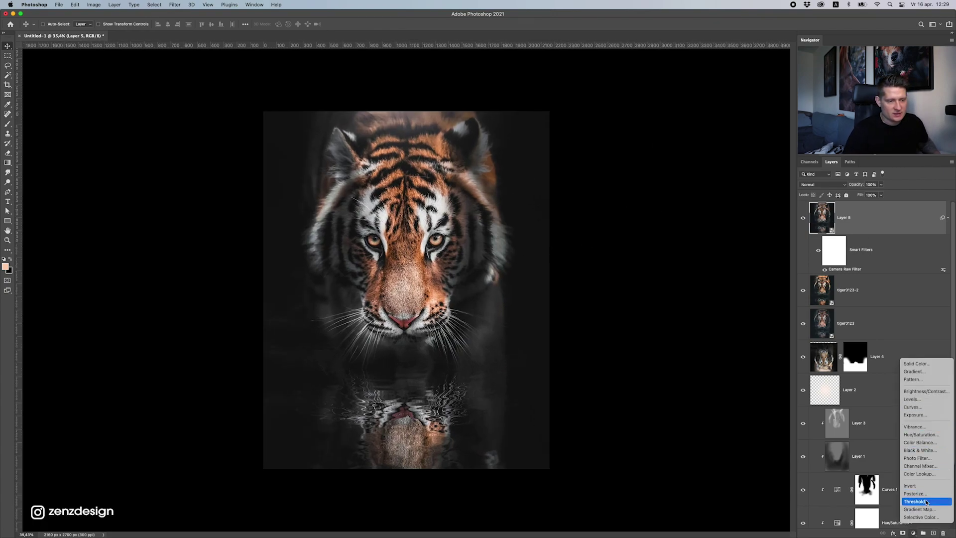
pyautogui.click(930, 443)
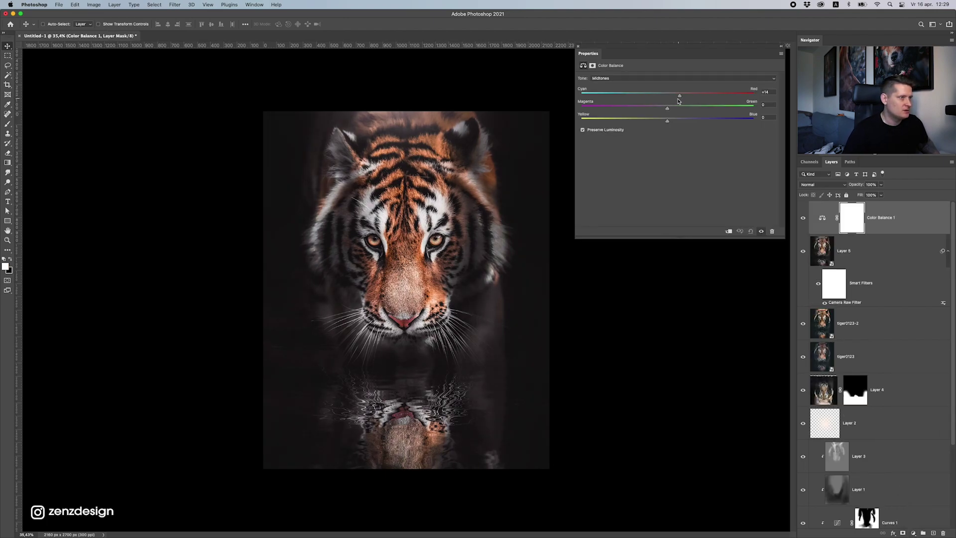
pyautogui.moveTo(678, 101); pyautogui.dragTo(671, 94)
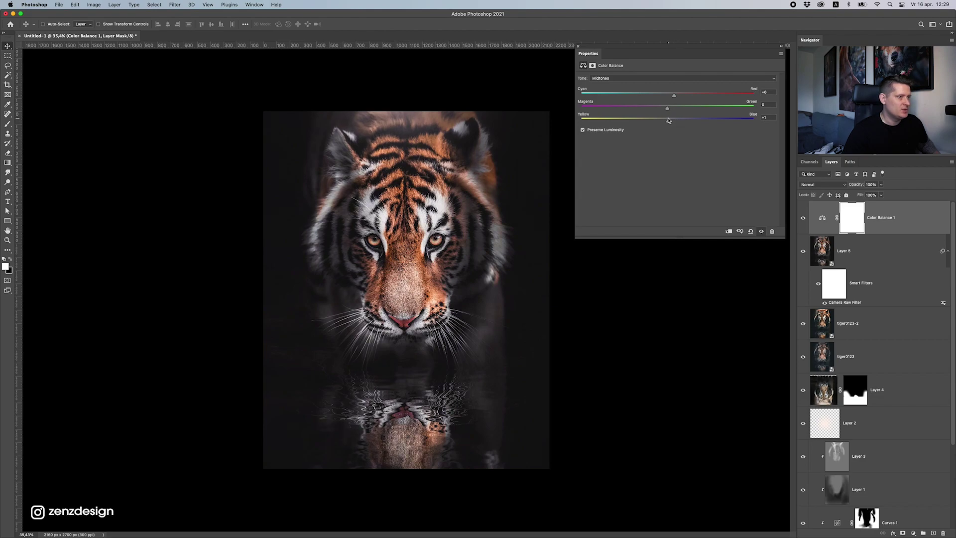
# - Change the area surrounding the canvas to Dark Gray and close the Color Balance properties
pyautogui.scroll(-10, 448, 292)
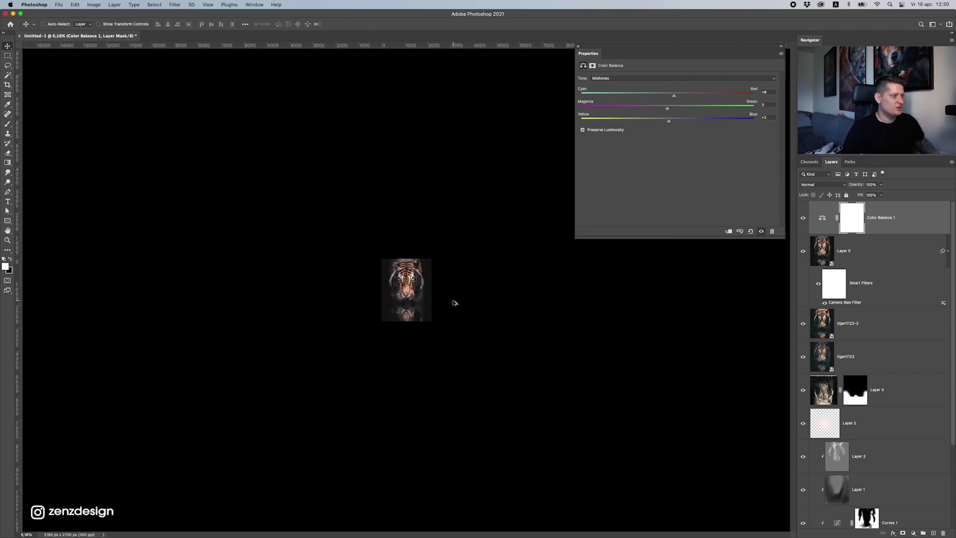
pyautogui.scroll(10, 454, 302)
pyautogui.rightClick(662, 293)
pyautogui.click(681, 315)
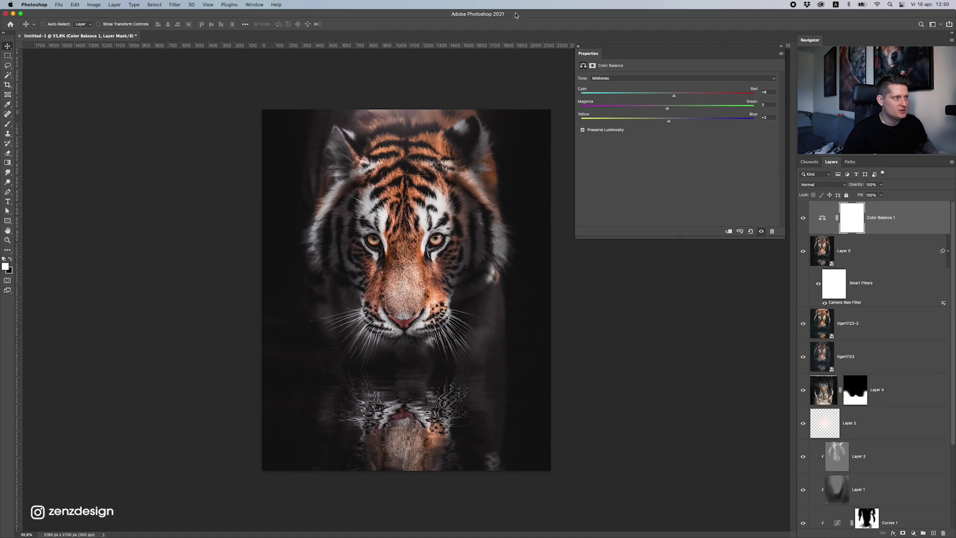
pyautogui.click(578, 46)
# - Add a Color Lookup adjustment layer using the 3Strip.look 3DLUT and reduce its opacity to 35%
pyautogui.click(914, 533)
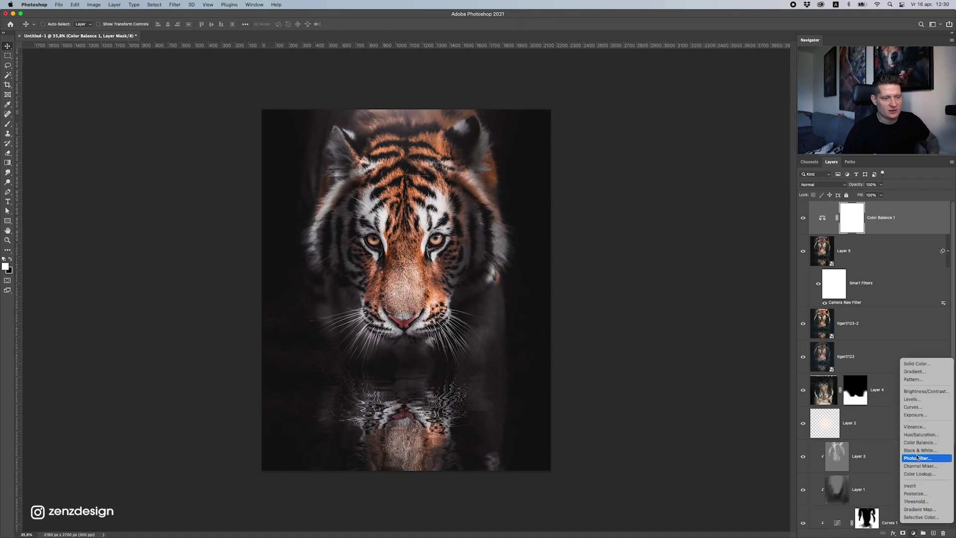
pyautogui.click(921, 474)
pyautogui.click(637, 78)
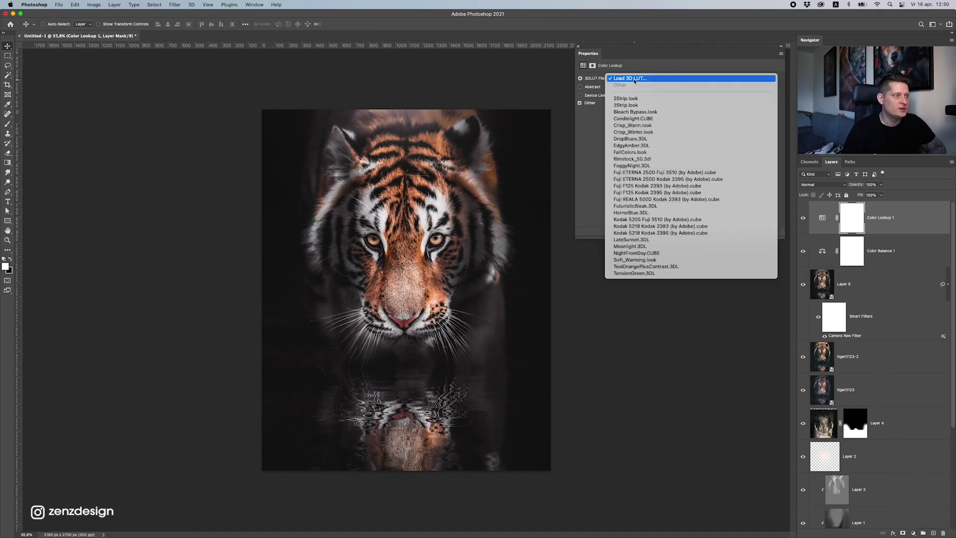
pyautogui.click(640, 106)
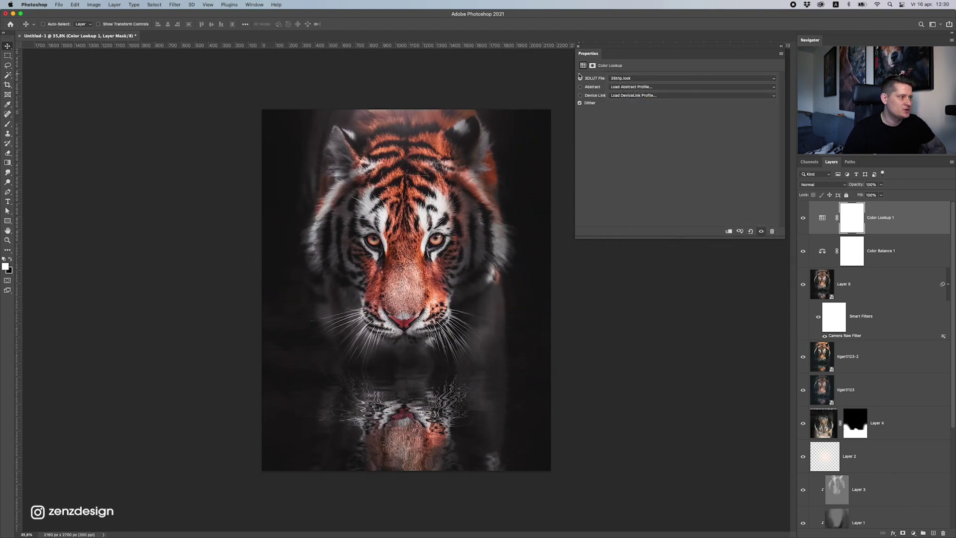
pyautogui.click(880, 185)
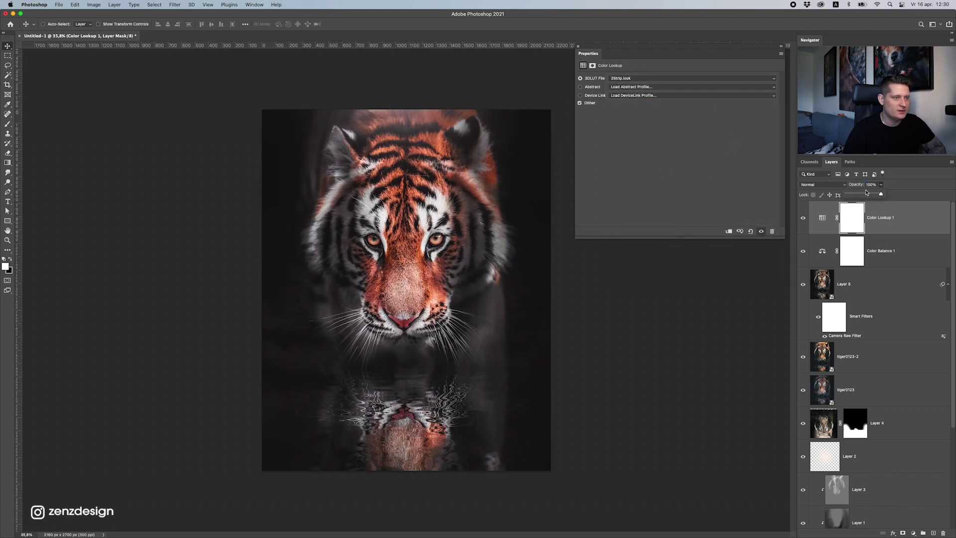
pyautogui.moveTo(865, 198); pyautogui.dragTo(856, 194)
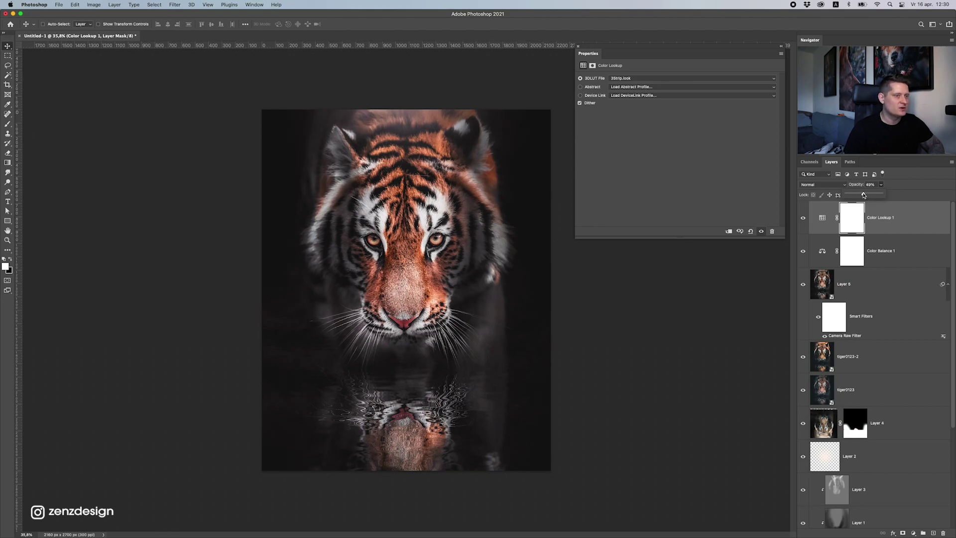
# - Return the canvas surroundings to Black and close the Color Lookup properties
pyautogui.scroll(-10, 495, 235)
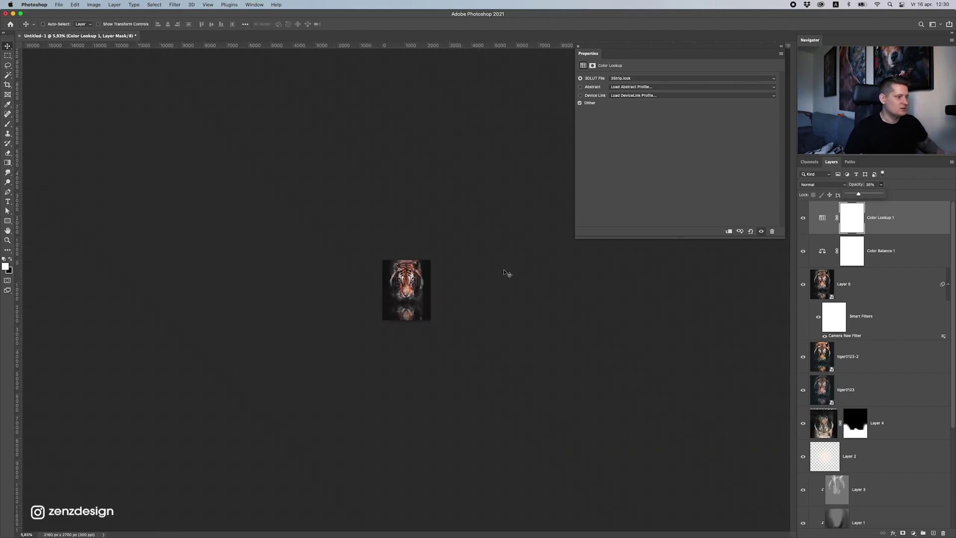
pyautogui.scroll(10, 508, 273)
pyautogui.rightClick(548, 267)
pyautogui.click(715, 298)
pyautogui.rightClick(662, 280)
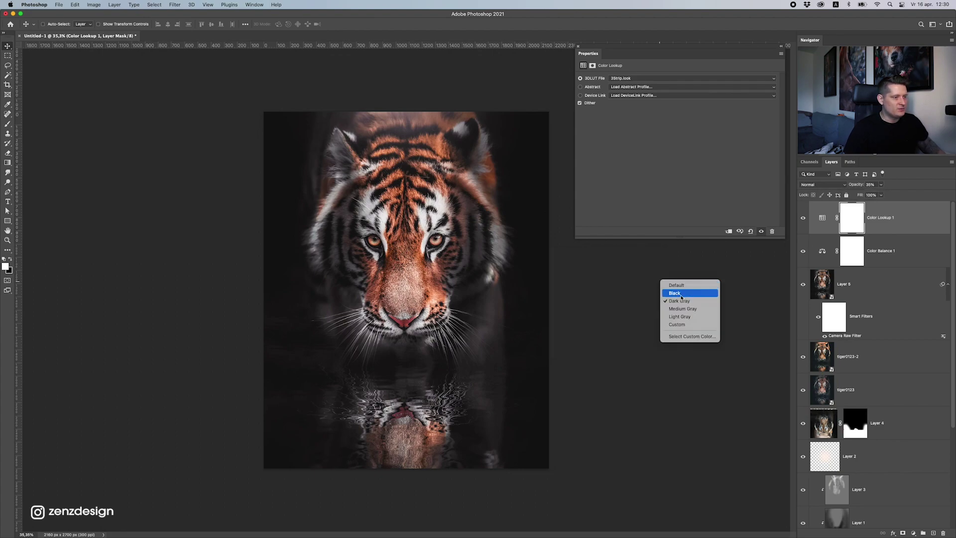
pyautogui.click(679, 293)
pyautogui.click(579, 46)
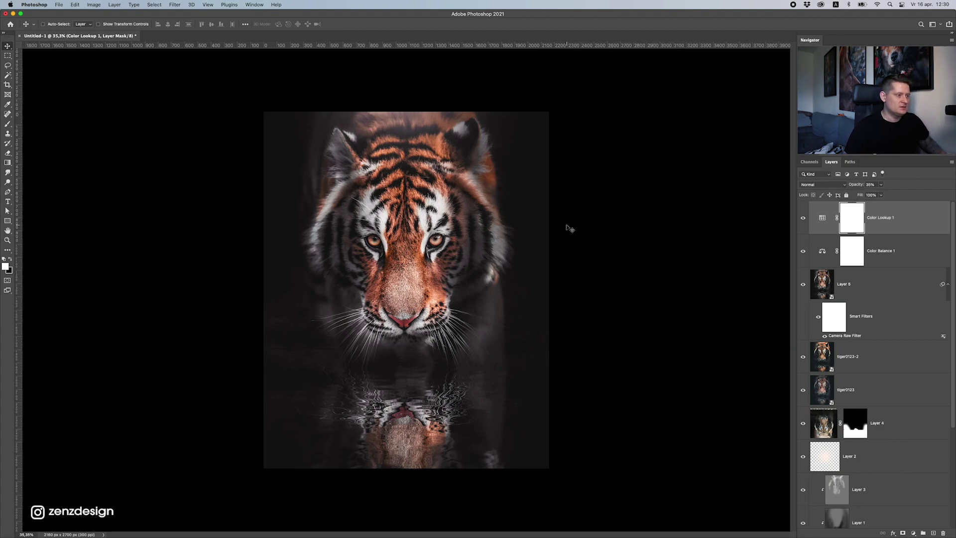
# - Duplicate the Layer 2 glow and move the copy to the top of the layer stack
pyautogui.click(830, 209)
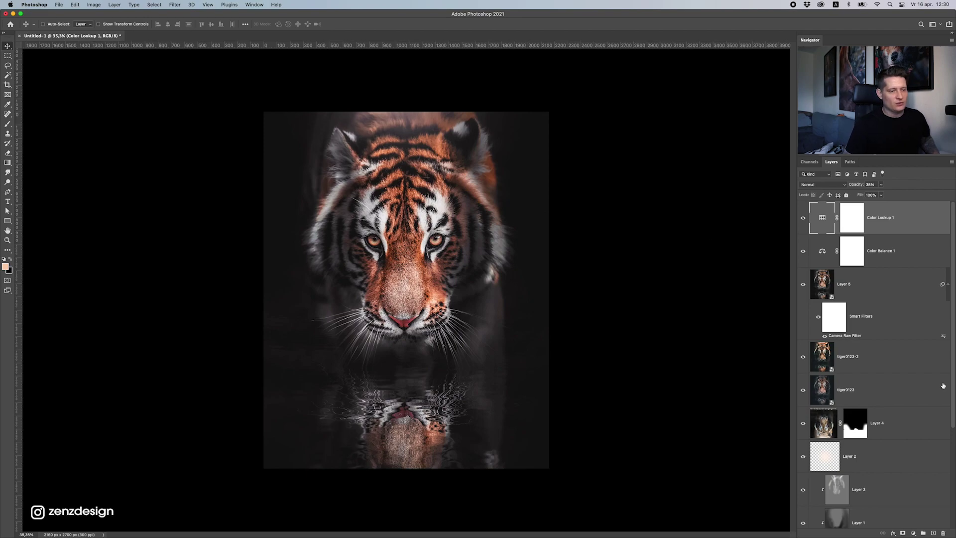
pyautogui.click(875, 422)
pyautogui.scroll(-3, 873, 423)
pyautogui.click(864, 428)
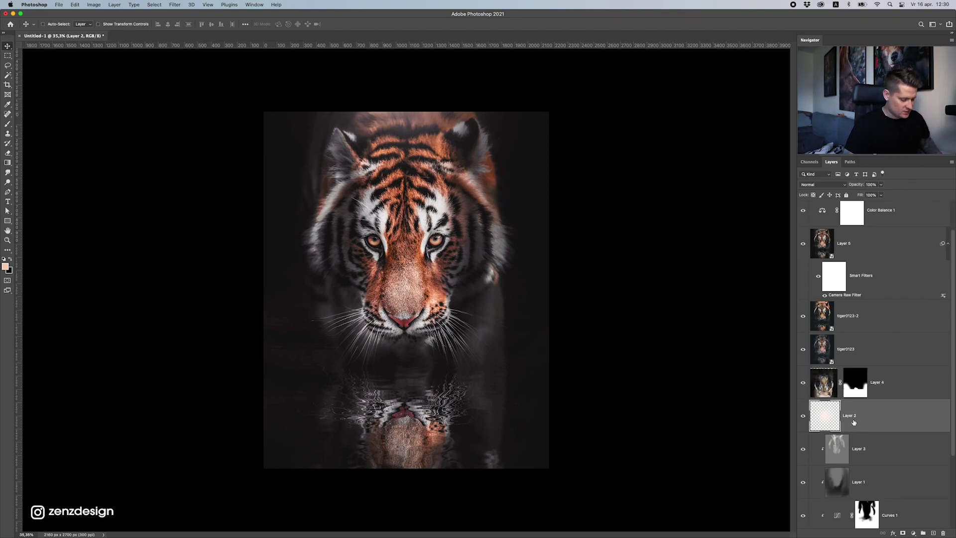
pyautogui.press('super+j')
pyautogui.moveTo(880, 412); pyautogui.dragTo(847, 204)
# - Position the copied glow at the image's upper edge above the tiger's head, keeping the canvas surroundings Black
pyautogui.moveTo(447, 122); pyautogui.dragTo(441, 145)
pyautogui.scroll(-10, 507, 259)
pyautogui.scroll(5, 463, 241)
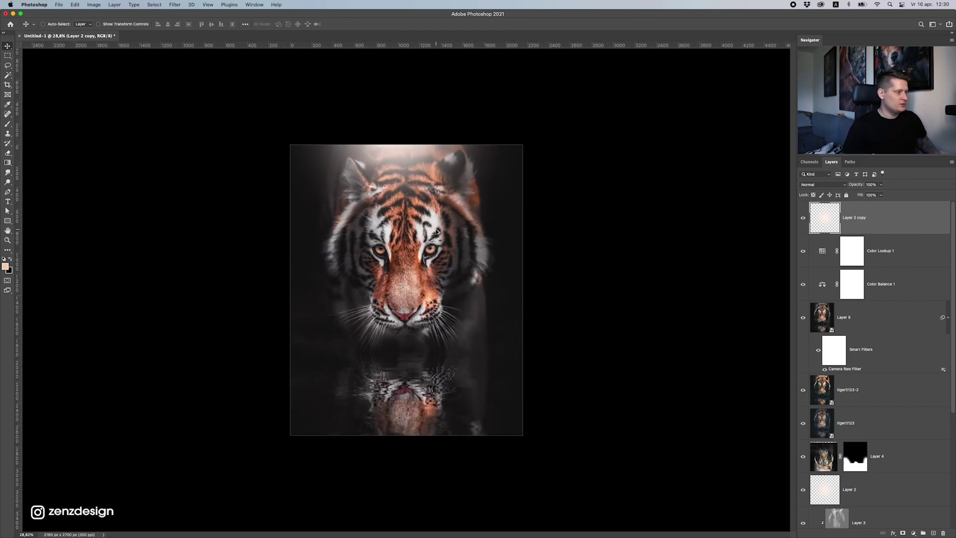
pyautogui.rightClick(569, 185)
pyautogui.click(583, 201)
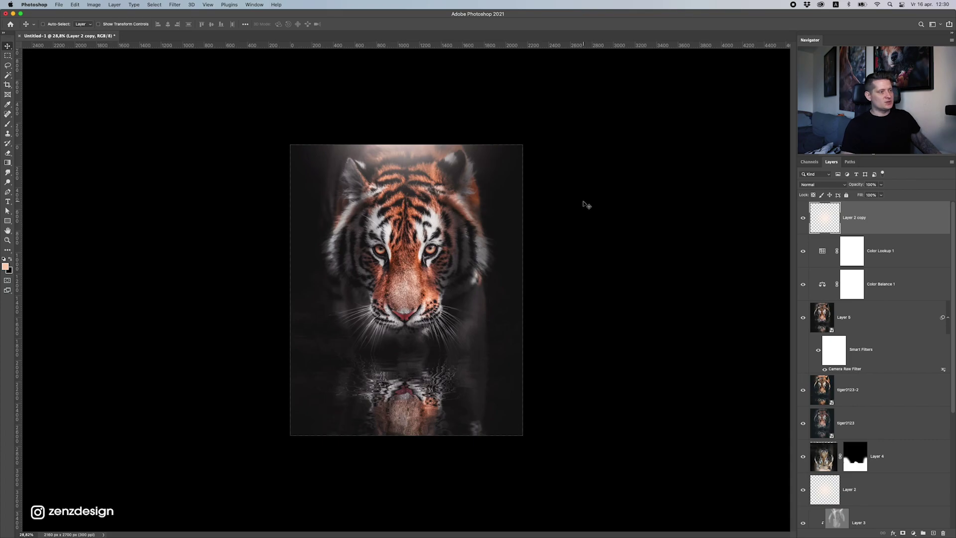